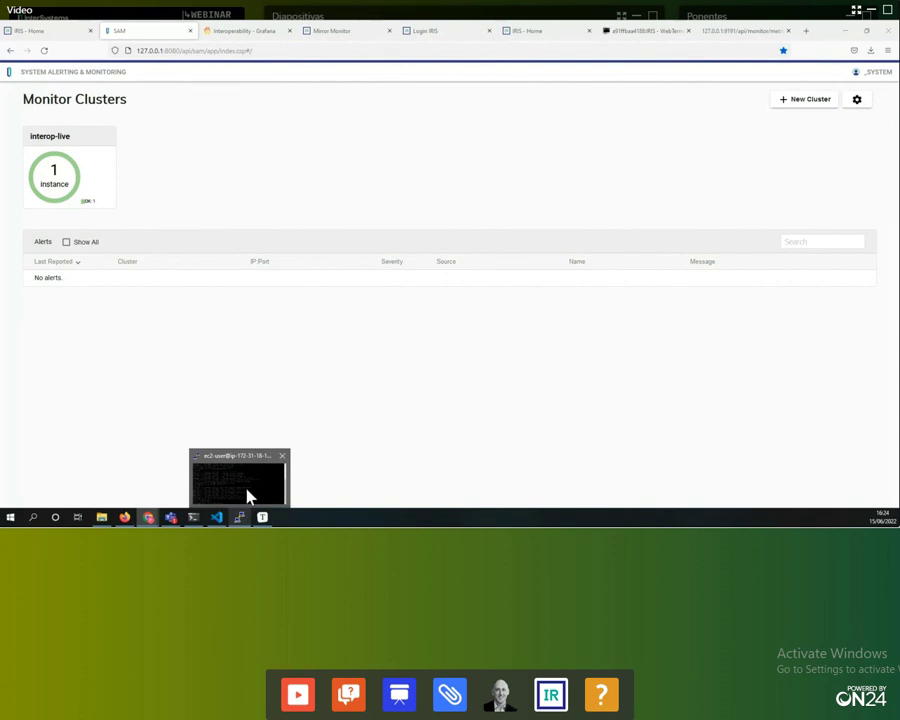
Switch to the terminal, run docker ps, and highlight the iris-a/iris-b entries and the SAM container entries in the list.
click(248, 482)
drag(530, 135, 520, 175)
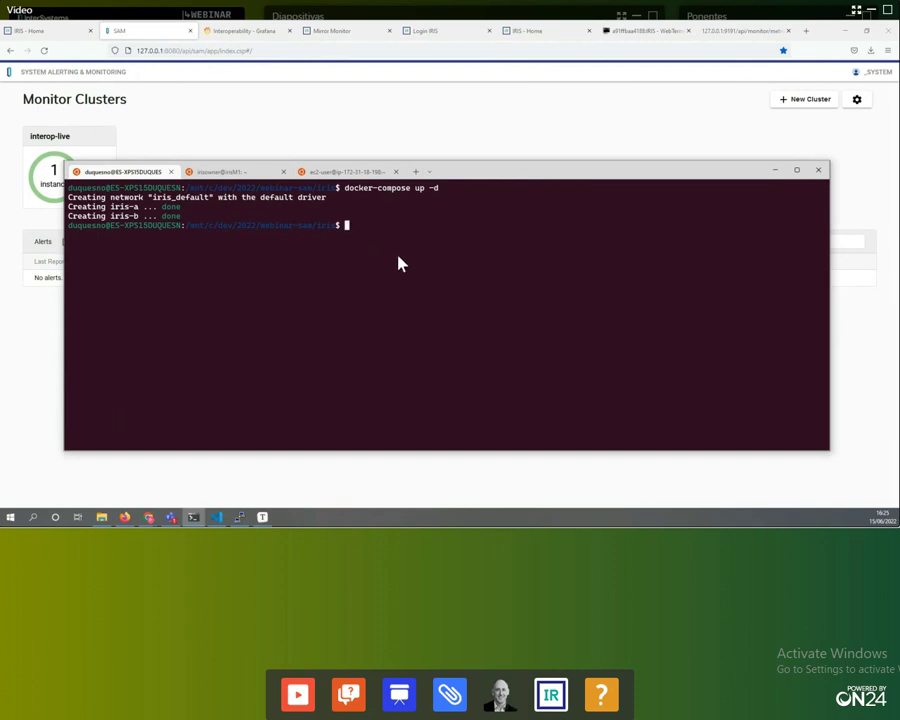
text(docker ps)
key(Return)
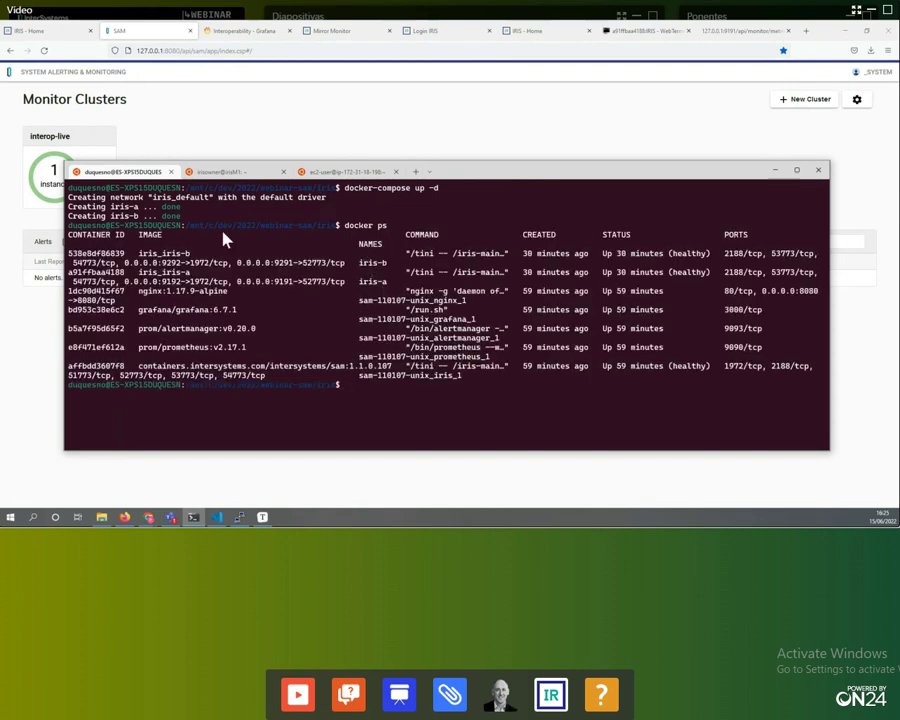
text(do)
key(BackSpace)
key(BackSpace)
drag(357, 262, 395, 285)
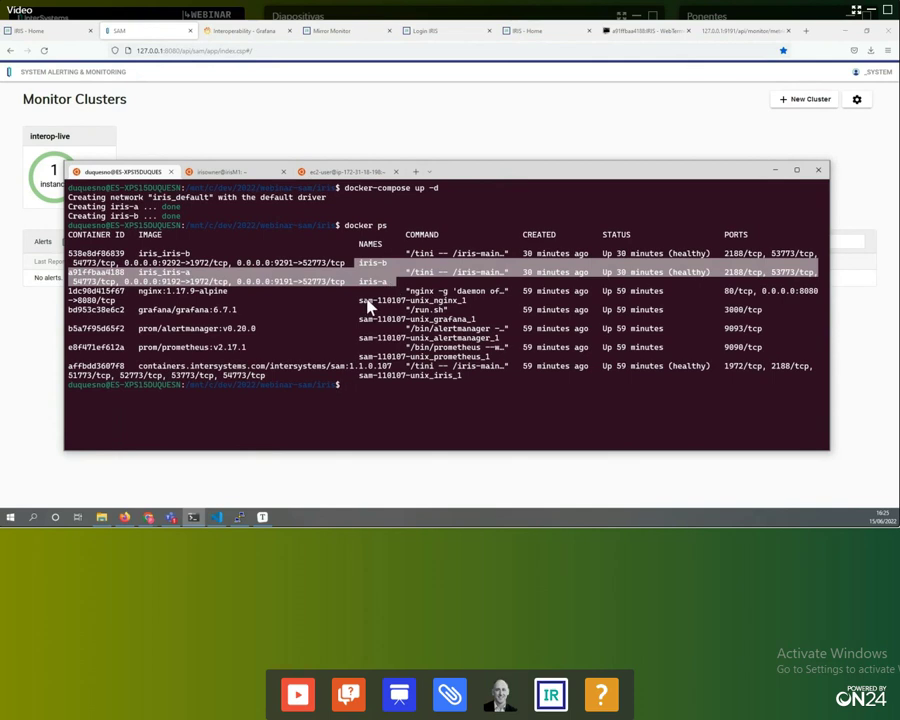
drag(362, 300, 585, 380)
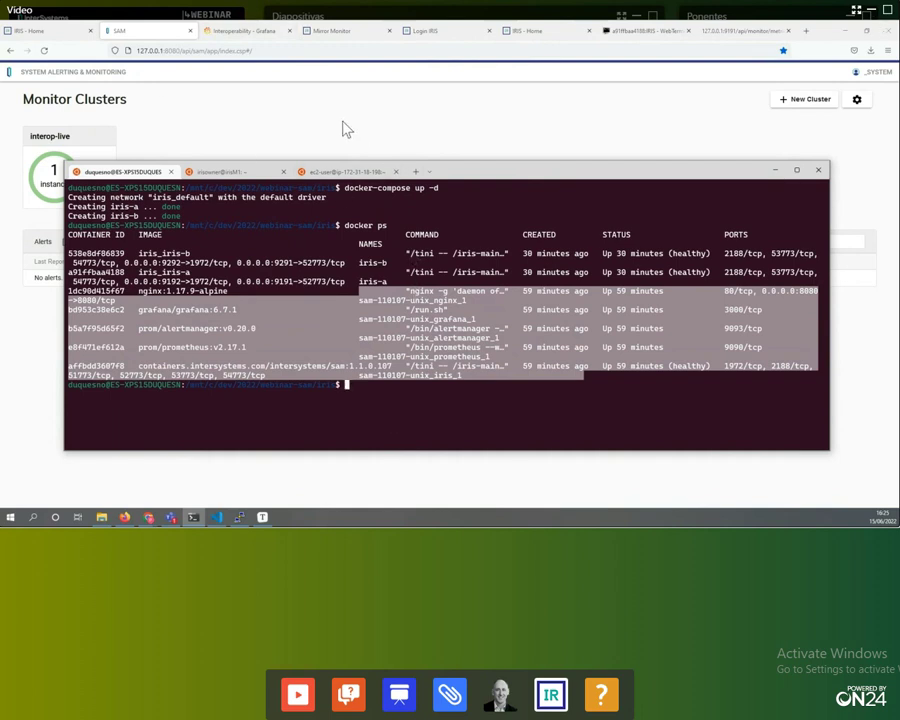
Switch back to the browser's System Alerting & Monitoring cluster overview and highlight its web address.
click(300, 137)
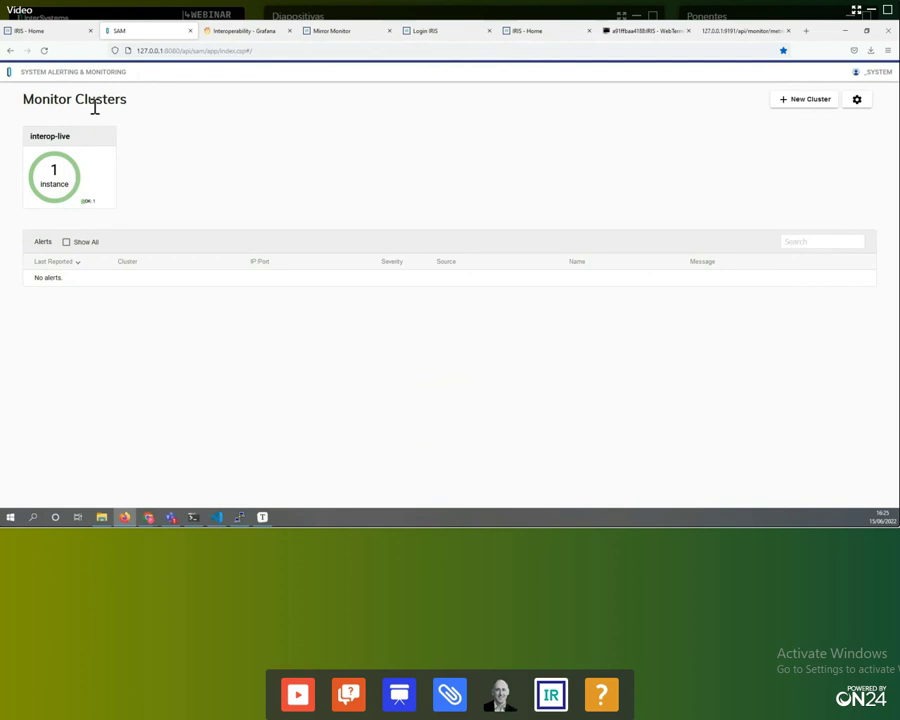
click(265, 48)
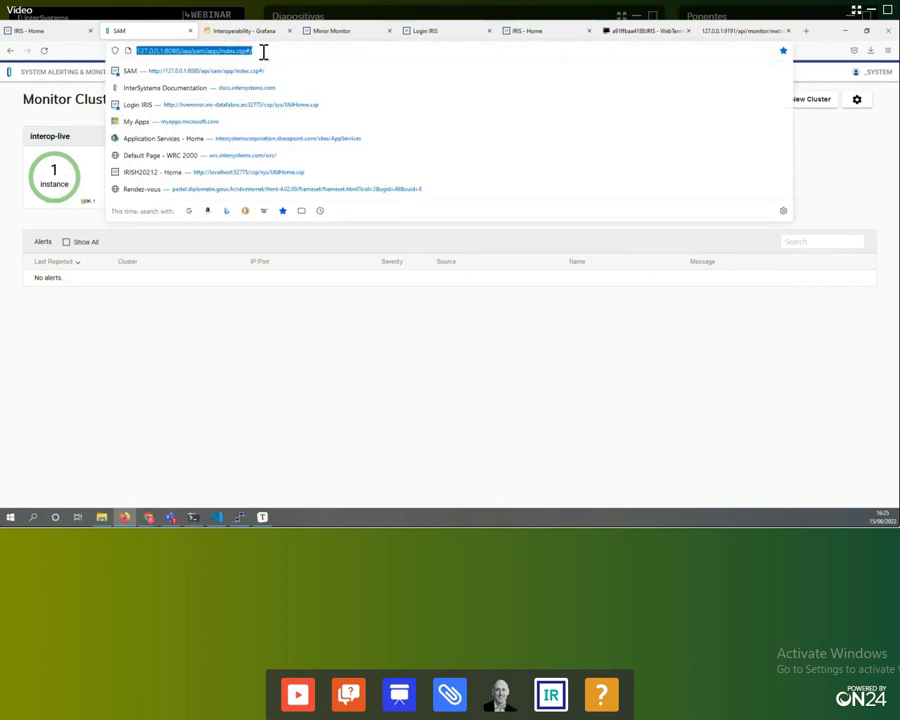
click(268, 50)
click(20, 90)
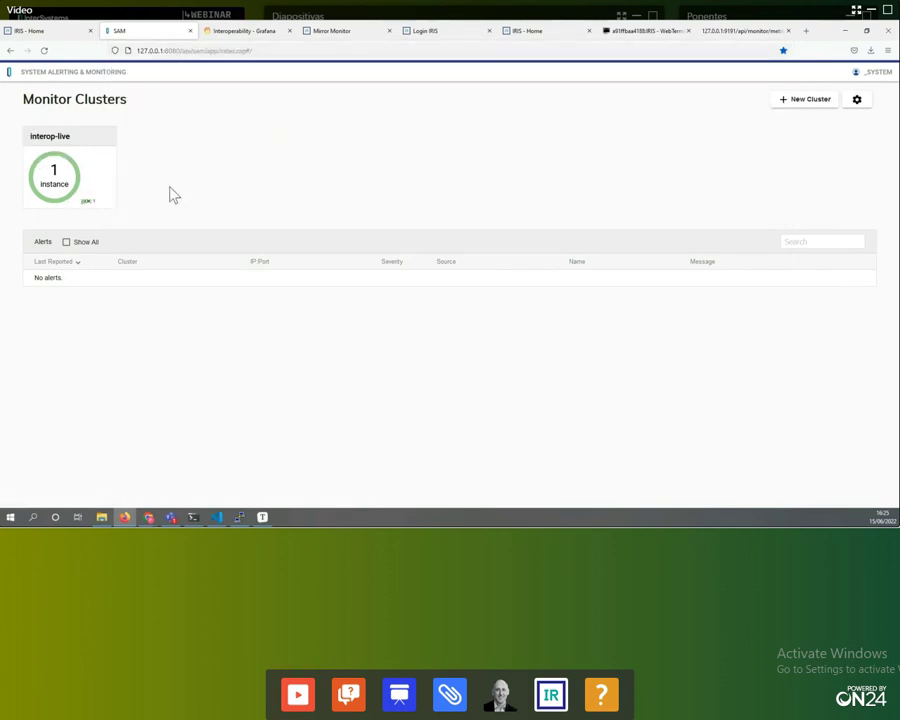
Start a new monitoring cluster and name it iris-dev.
click(800, 104)
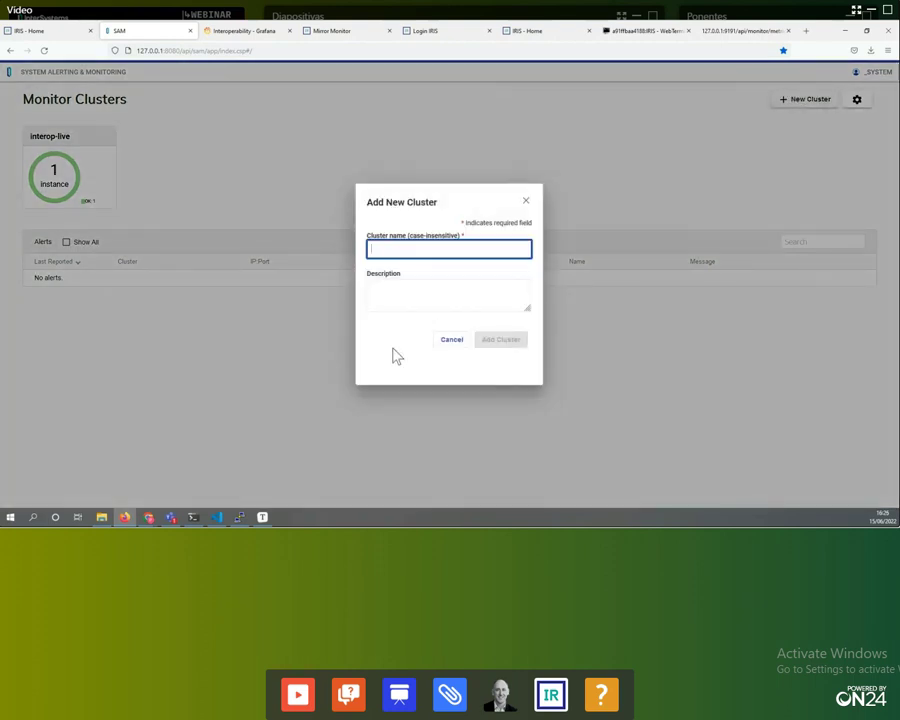
text(ir)
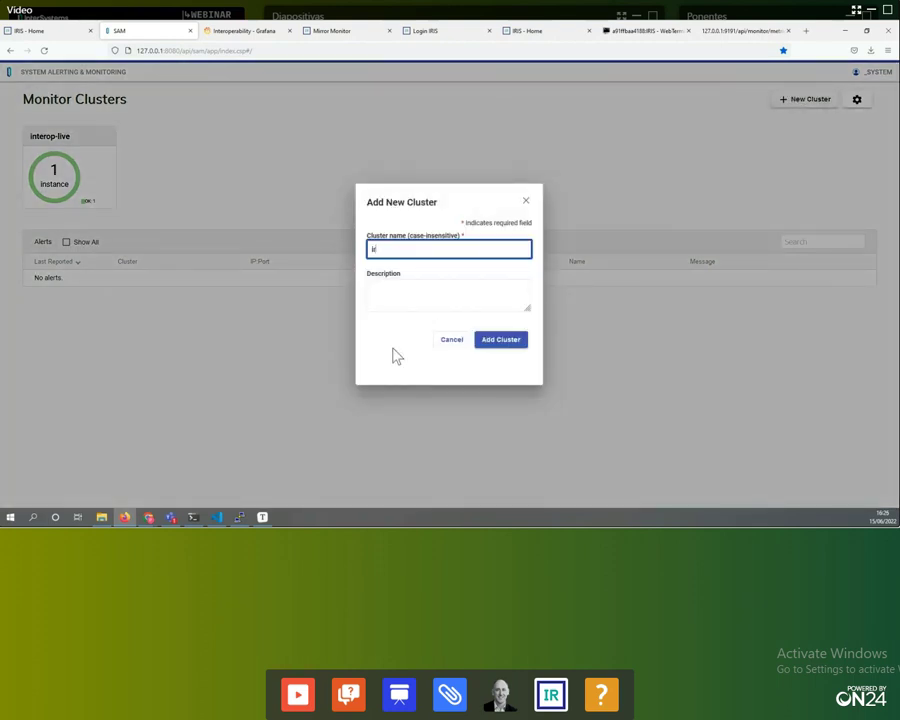
text(is-dev)
key(Tab)
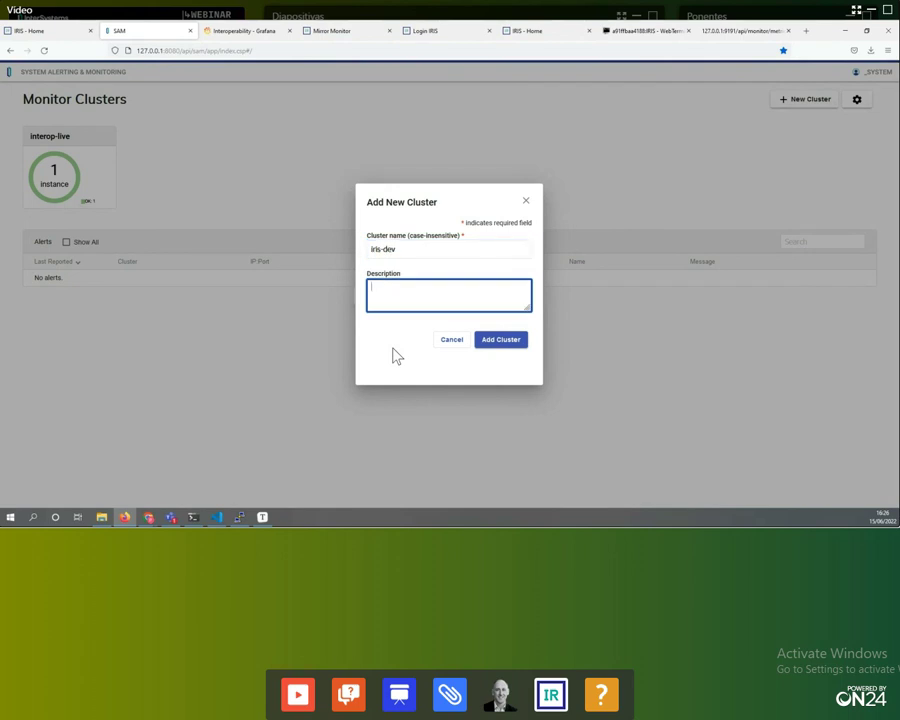
Describe the new cluster as "Mis Instancias de desarrollo" and add it.
text(Mis Instancias de xce)
key(BackSpace)
text(desa)
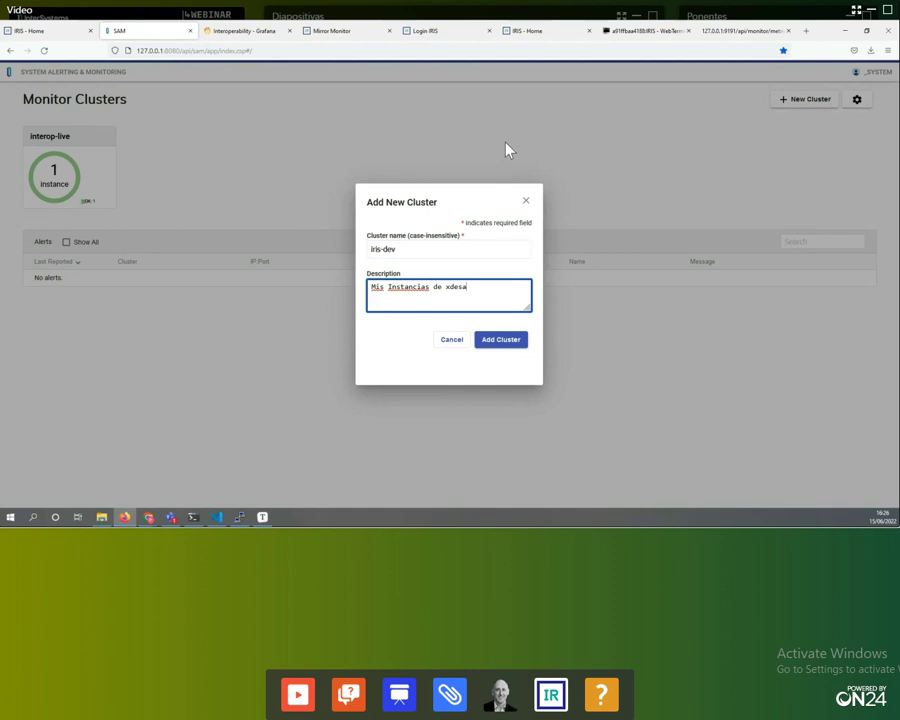
key(BackSpace)
key(BackSpace)
key(BackSpace)
key(BackSpace)
key(BackSpace)
text(desarrollo)
click(503, 341)
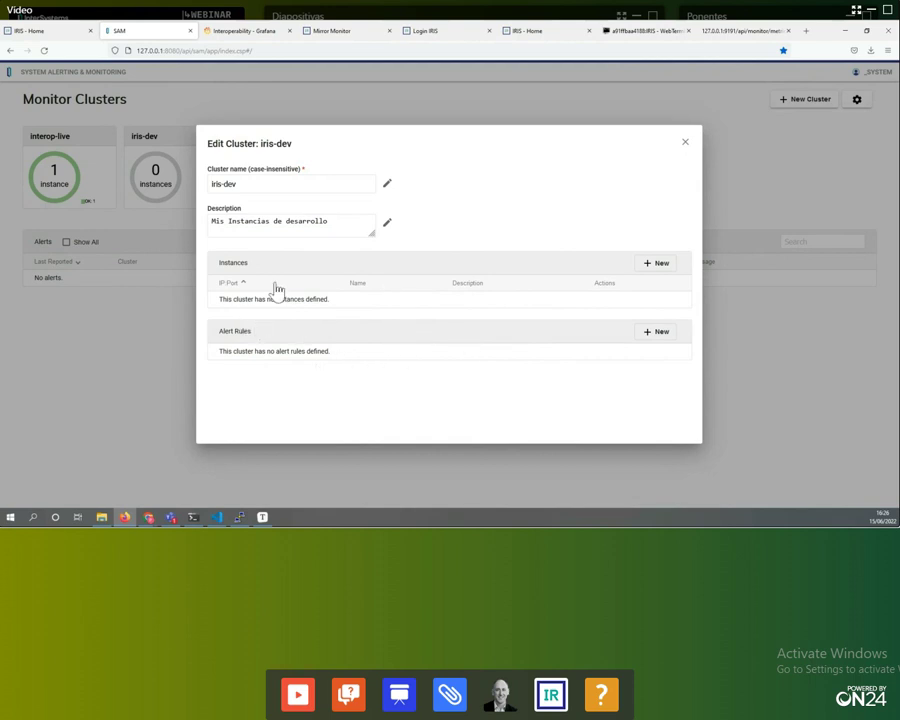
Add an instance named irisA to the iris-dev cluster, with host host.docker.iscinternal and port 9191.
click(655, 265)
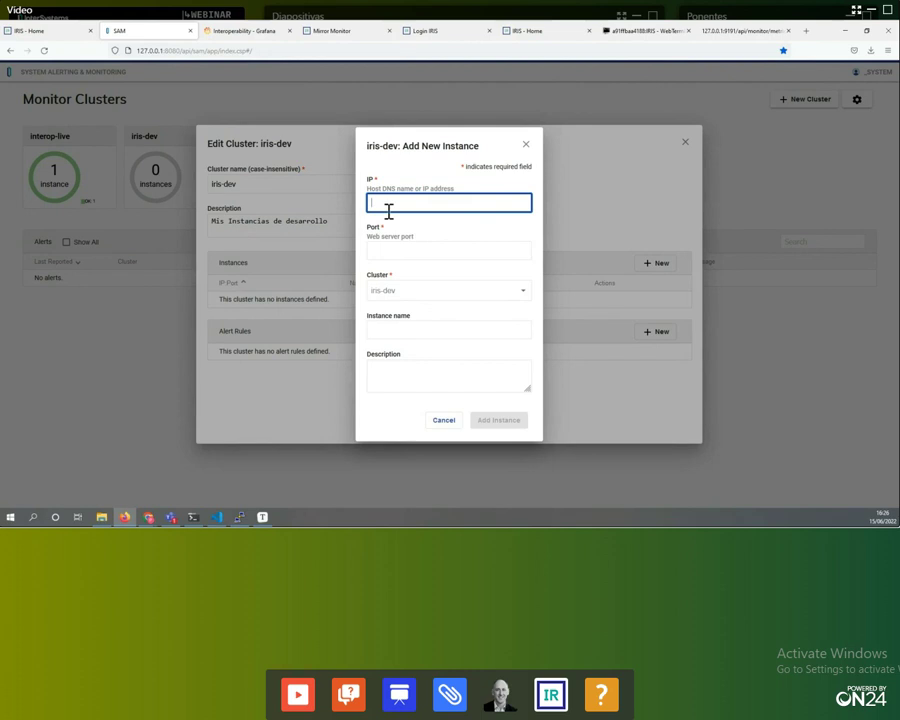
text(host)
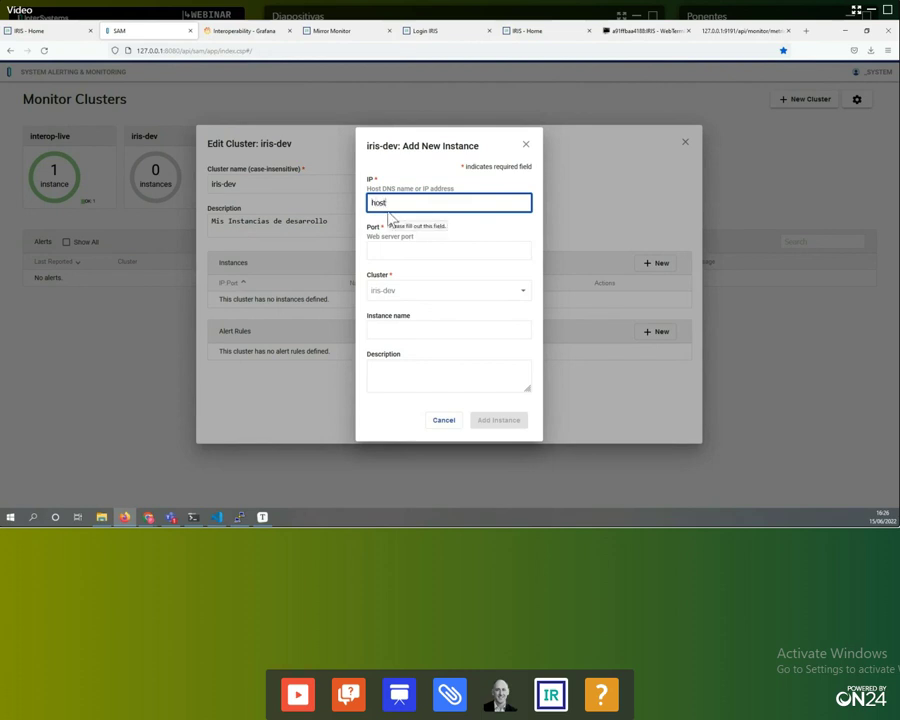
text(.docker.iscinternal)
key(Tab)
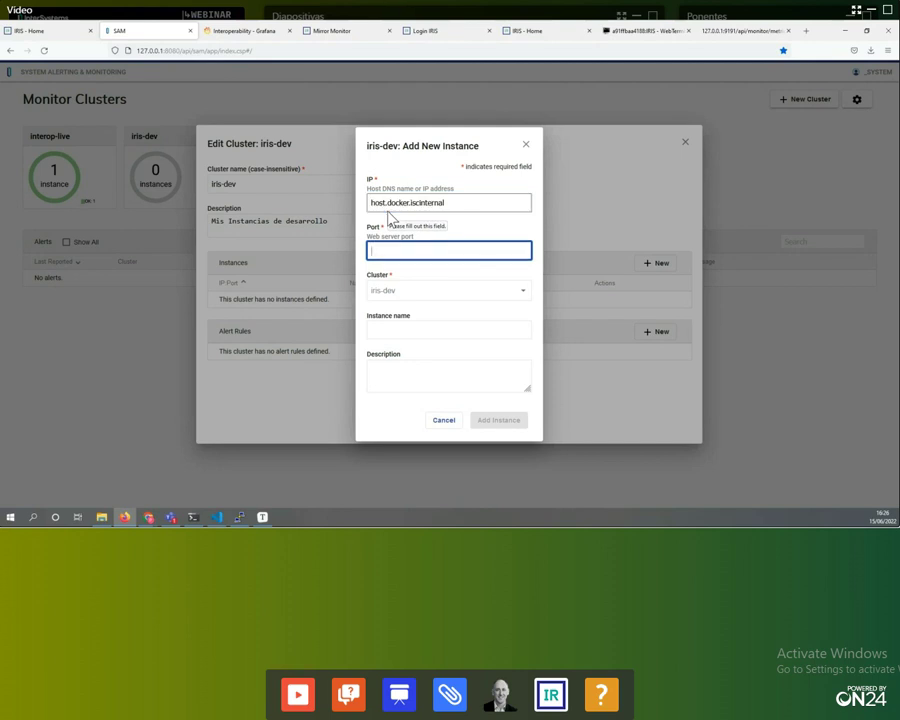
text(9191)
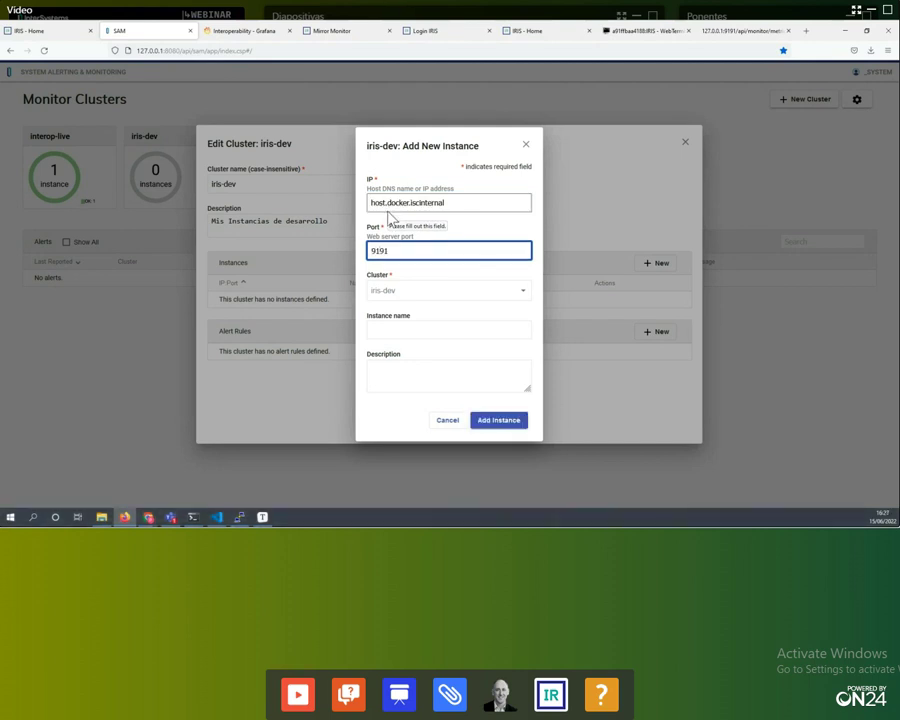
key(Tab)
text(iris)
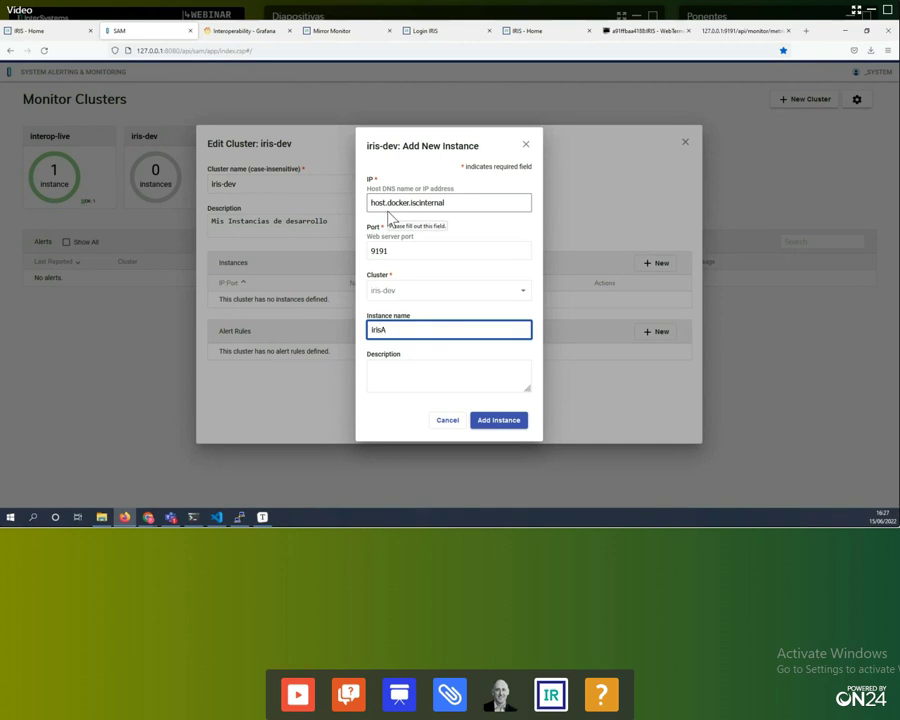
click(489, 424)
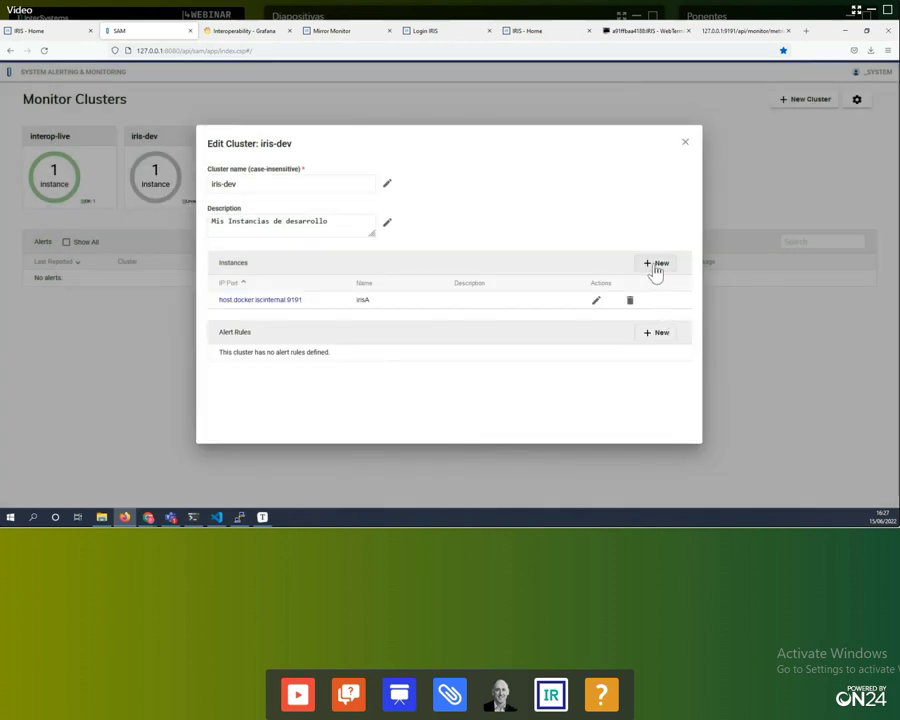
Add a second instance named irisB with host host.docker.iscinternal and port 9291, and open the iris-dev cluster's detail page.
click(655, 266)
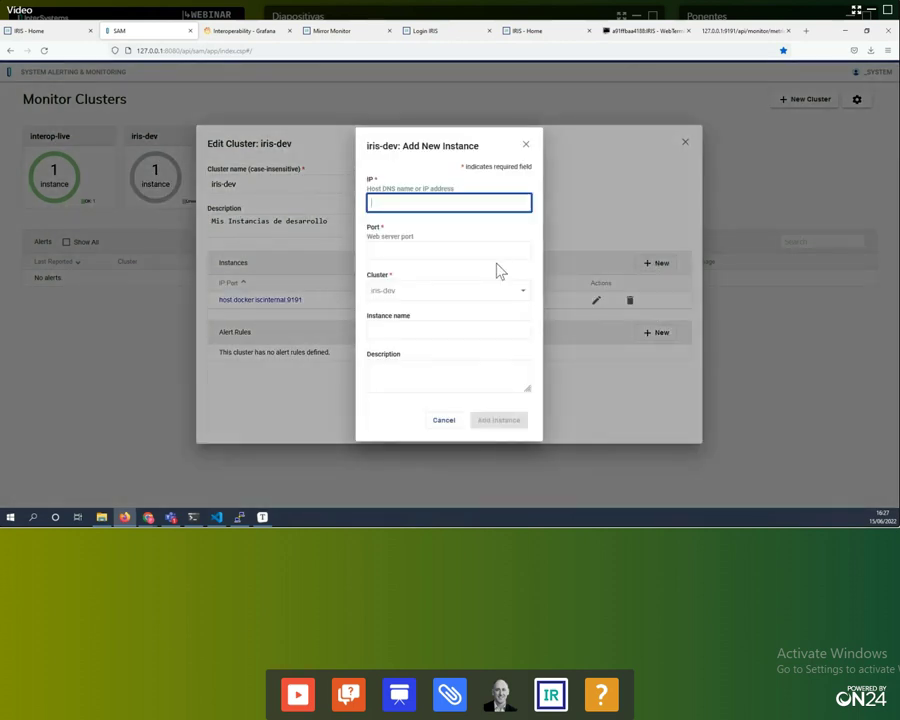
text(host.docker.iscinternal)
key(Tab)
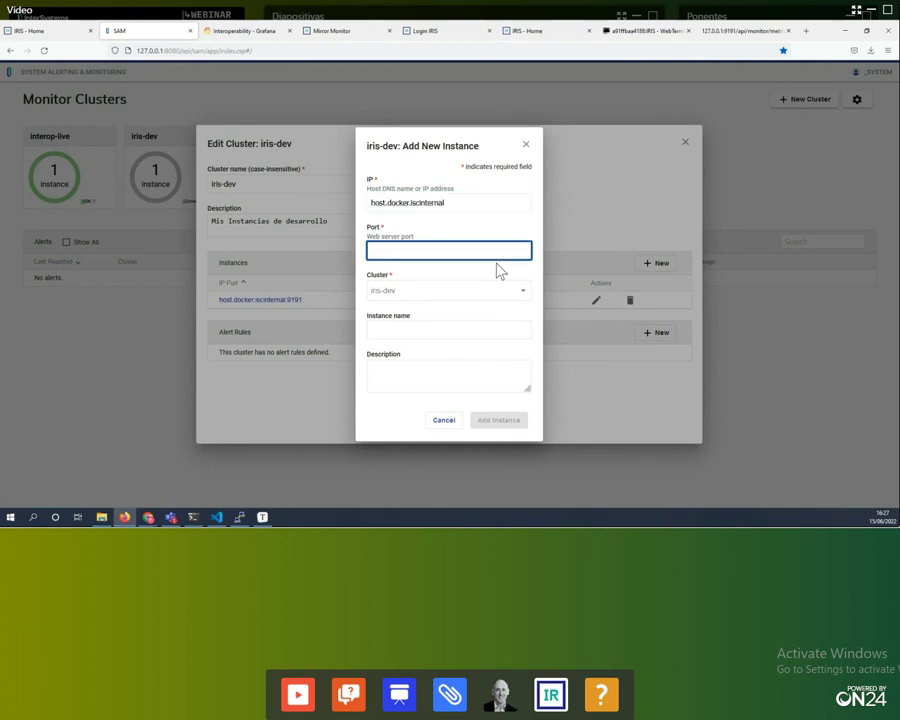
text(9291)
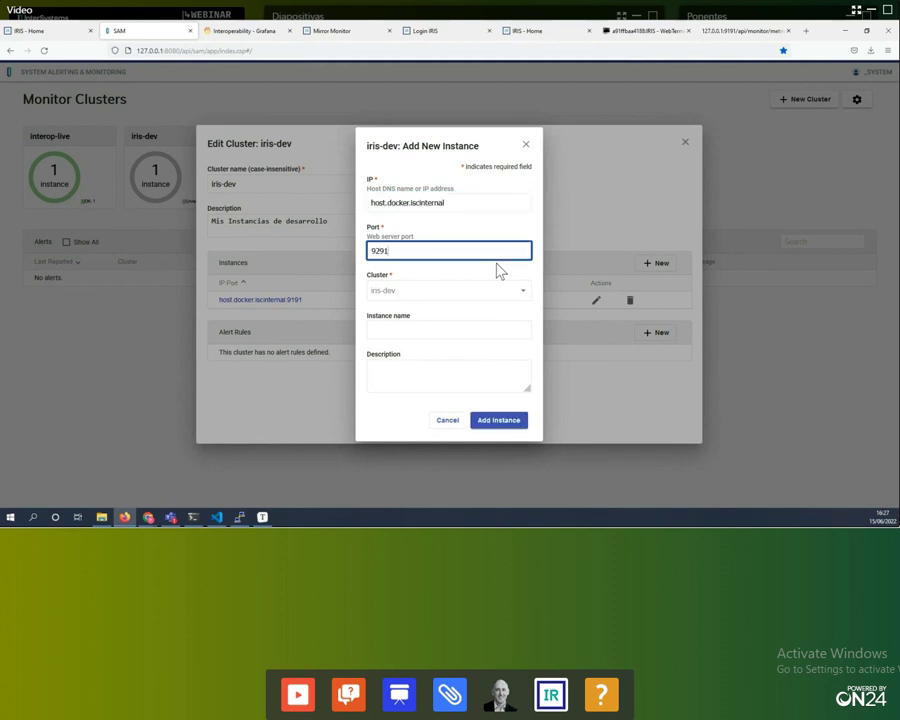
key(Tab)
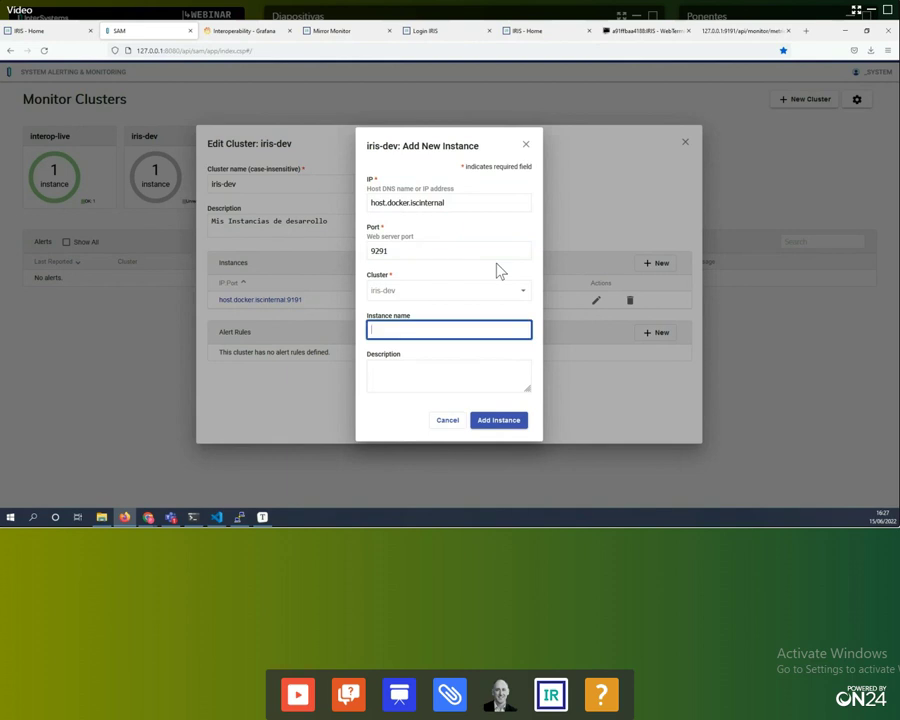
text(irisB)
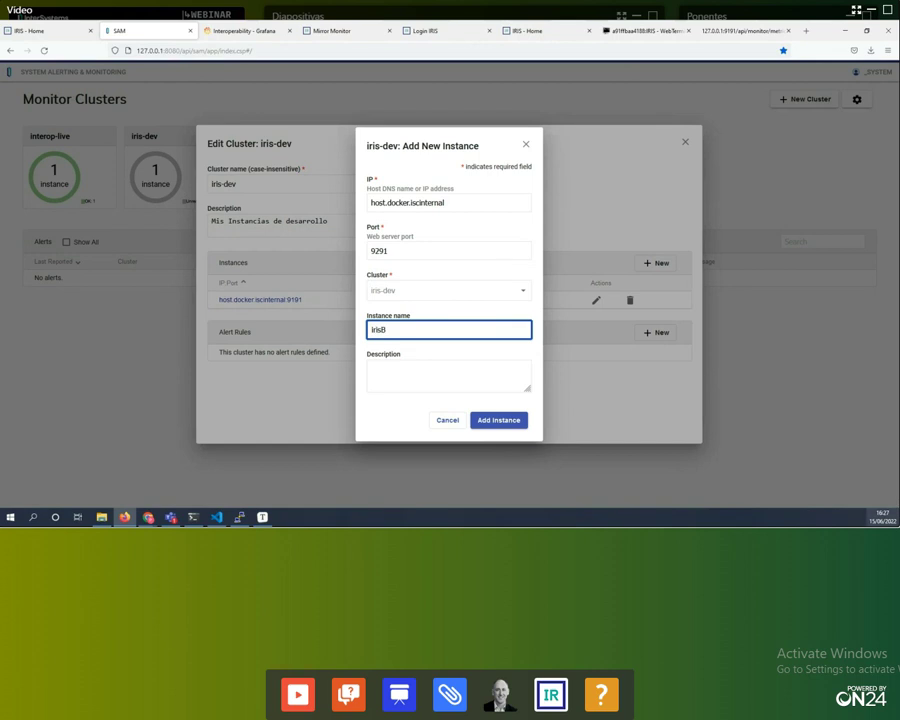
click(499, 420)
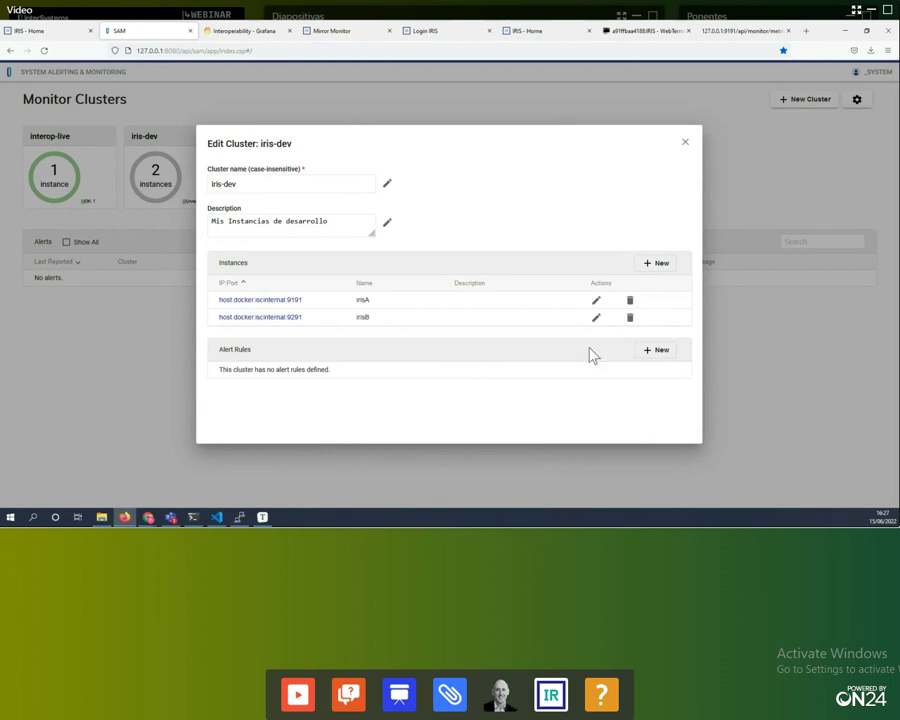
click(685, 145)
click(175, 200)
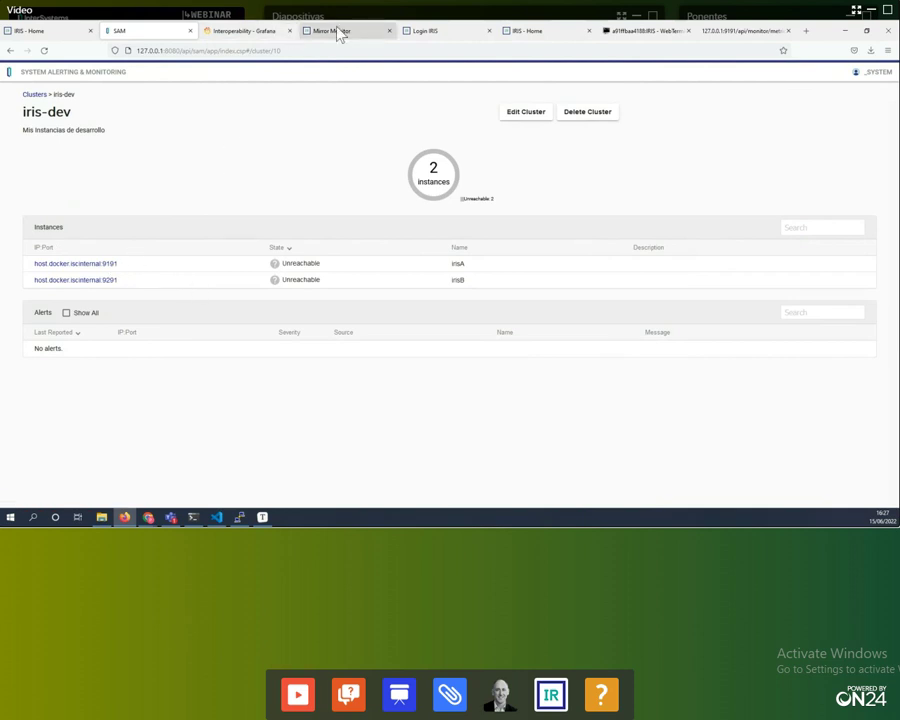
Load the irisA Management Portal at 127.0.0.1:9191/csp/sys/UtilHome.csp in place of the metrics page.
click(750, 33)
click(186, 51)
click(180, 51)
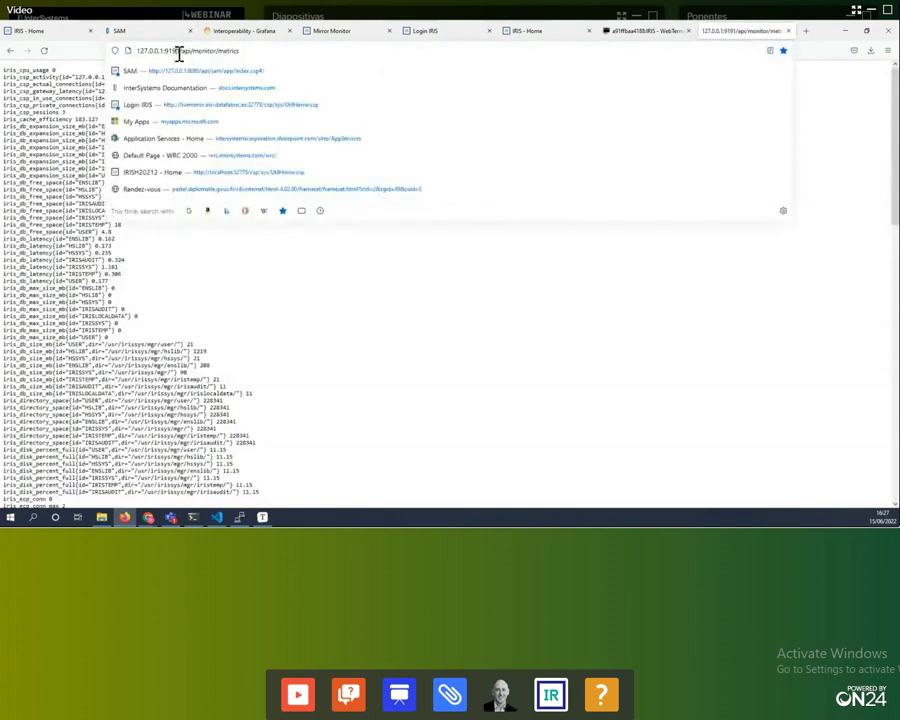
drag(180, 51, 371, 51)
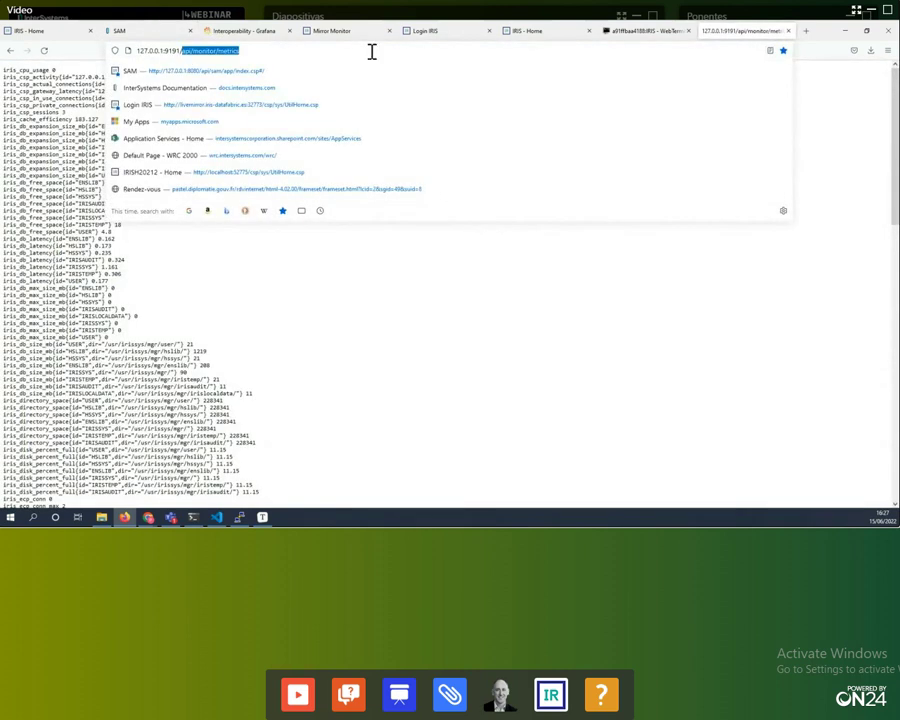
key(BackSpace)
key(Return)
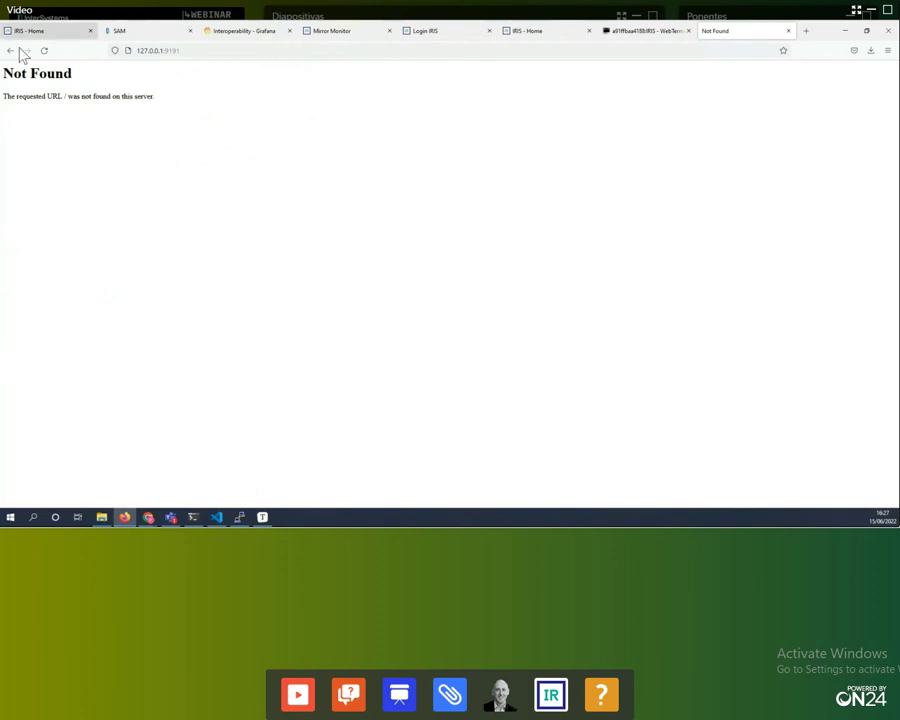
click(199, 52)
click(201, 50)
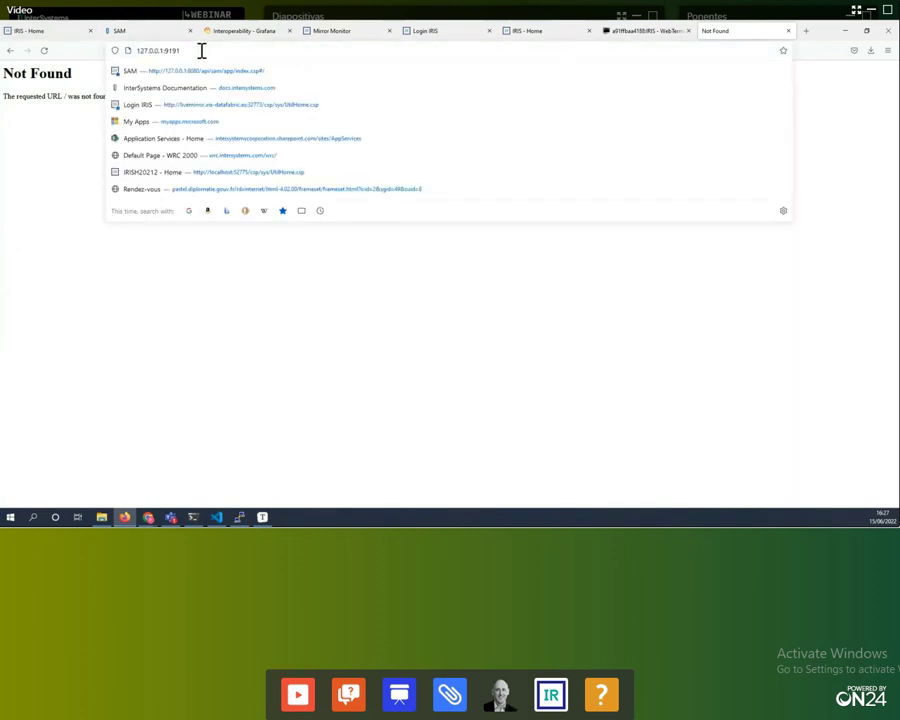
text(/csp/)
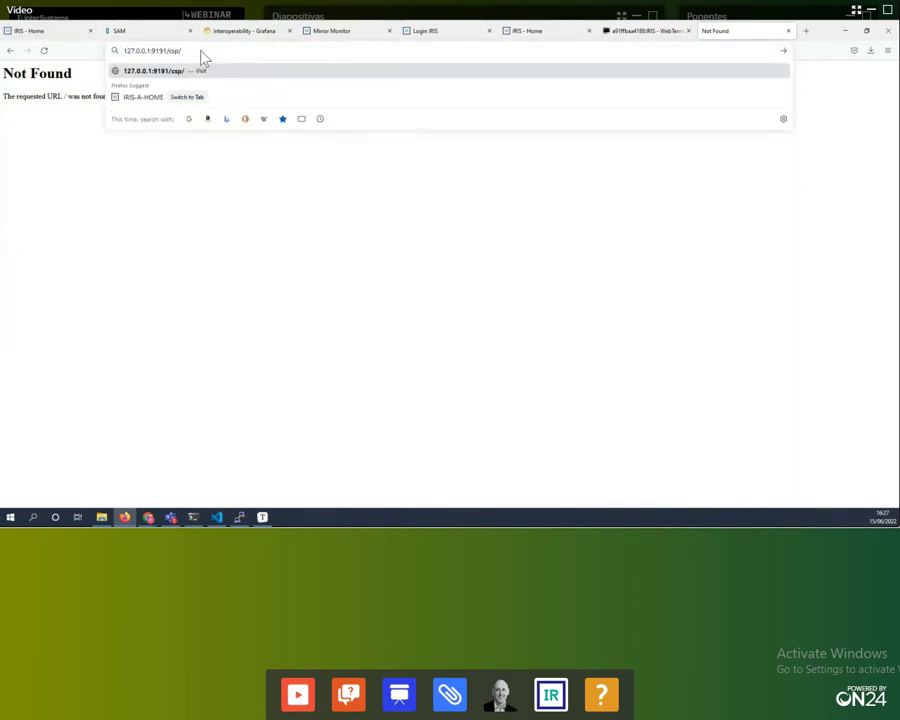
text(sys/Util)
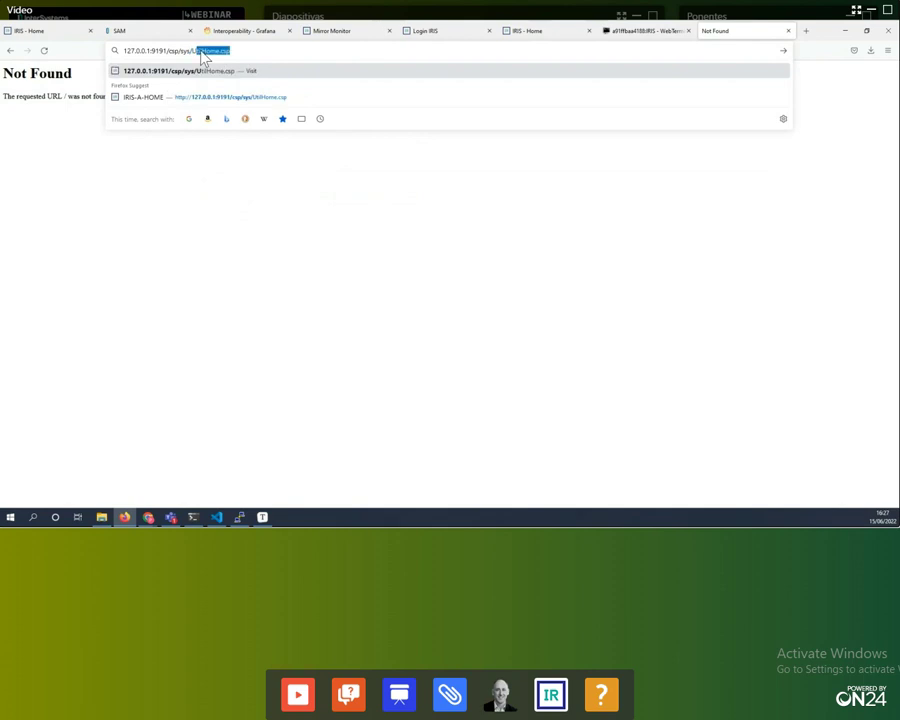
key(Return)
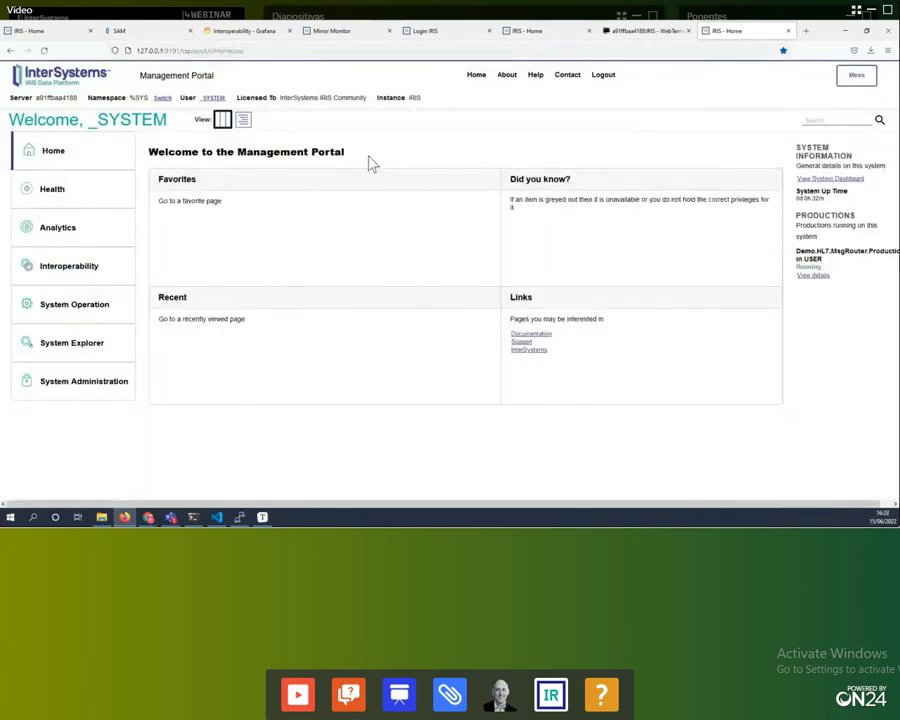
Reload the iris-dev cluster page and check the instance states and addresses against the Management Portal page.
click(143, 31)
click(44, 50)
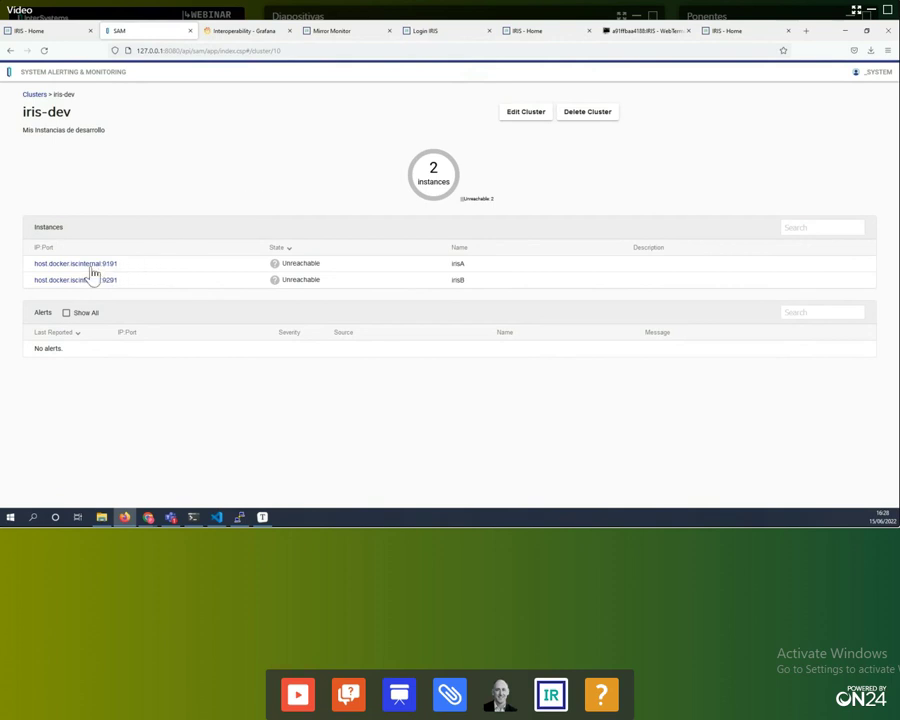
click(745, 35)
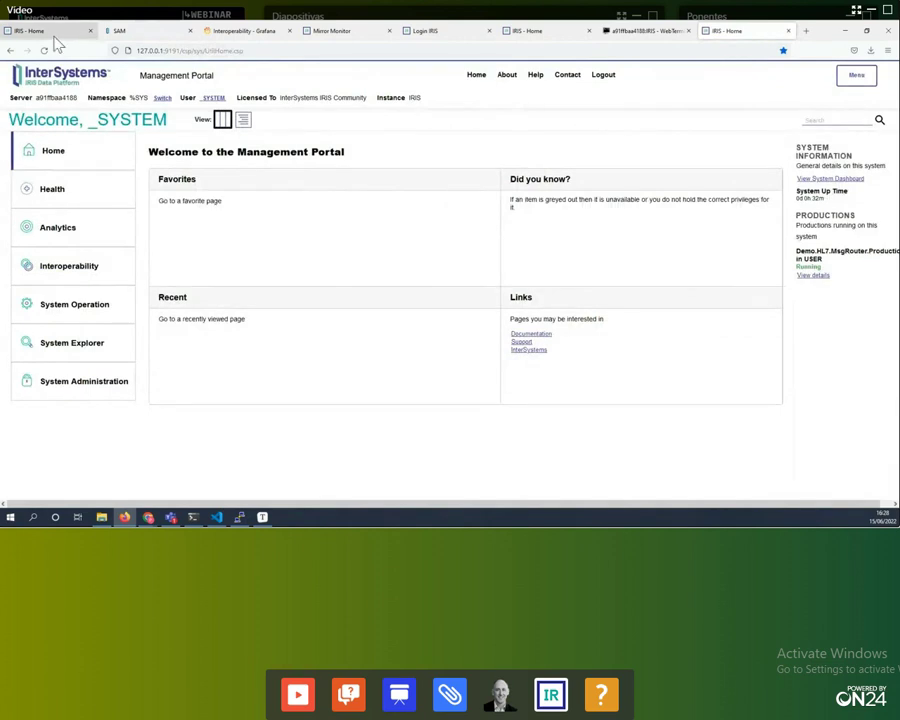
click(141, 33)
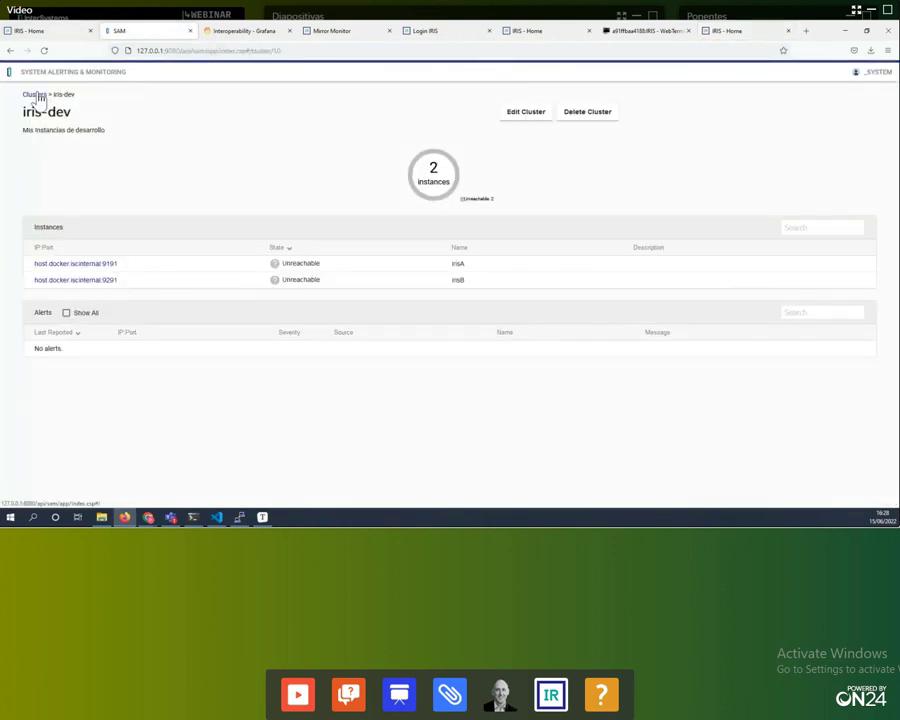
Load irisA's metrics endpoint at 127.0.0.1:9191/api/monitor/metrics in place of its Management Portal page.
click(34, 93)
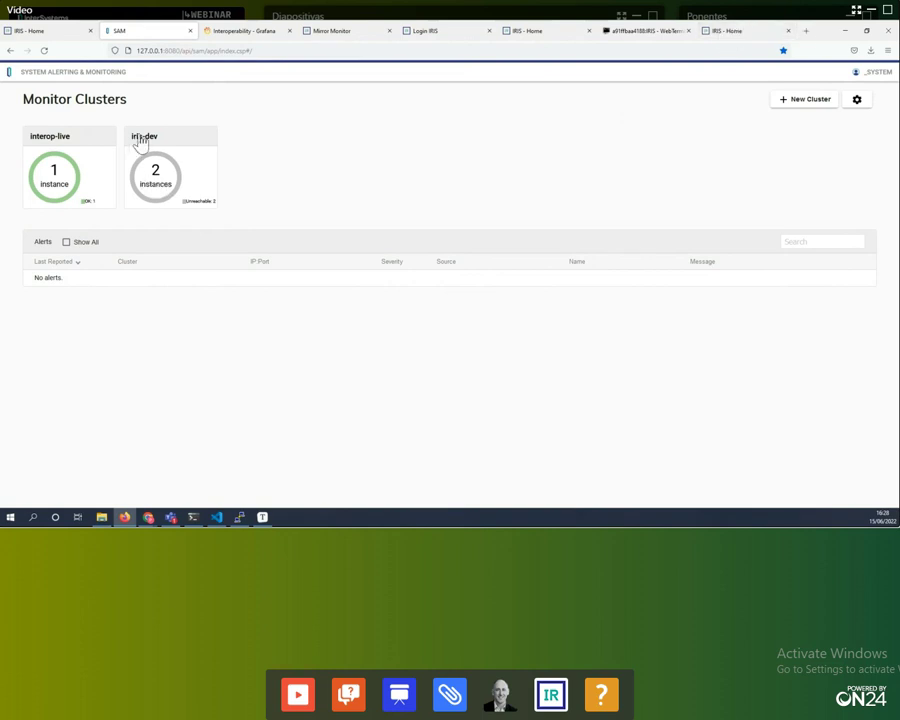
click(732, 31)
click(185, 50)
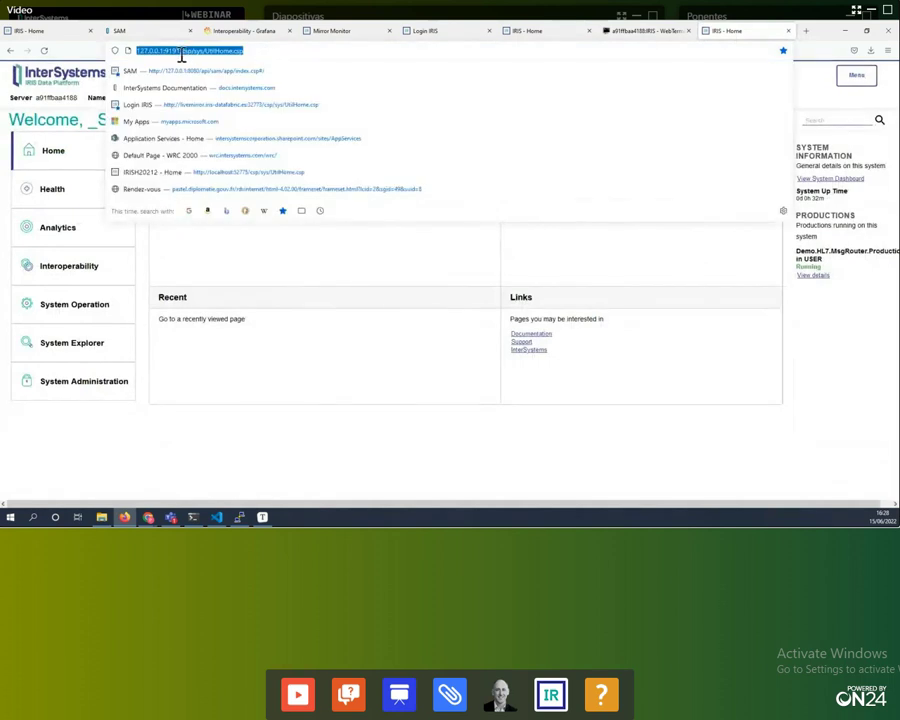
key(Escape)
click(340, 51)
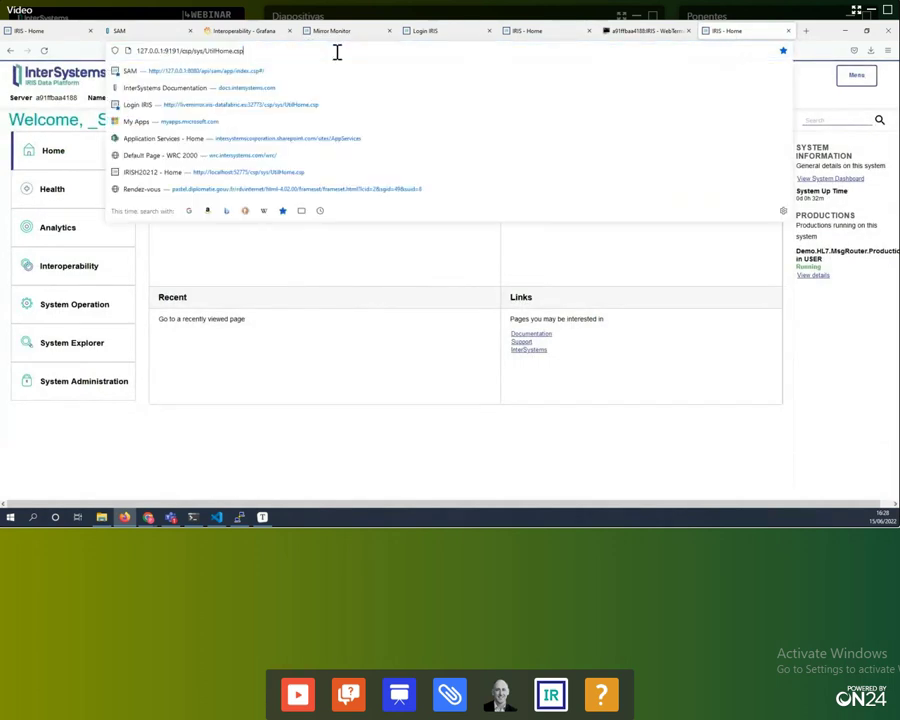
key(BackSpace)
key(BackSpace)
key(BackSpace)
key(BackSpace)
key(BackSpace)
key(BackSpace)
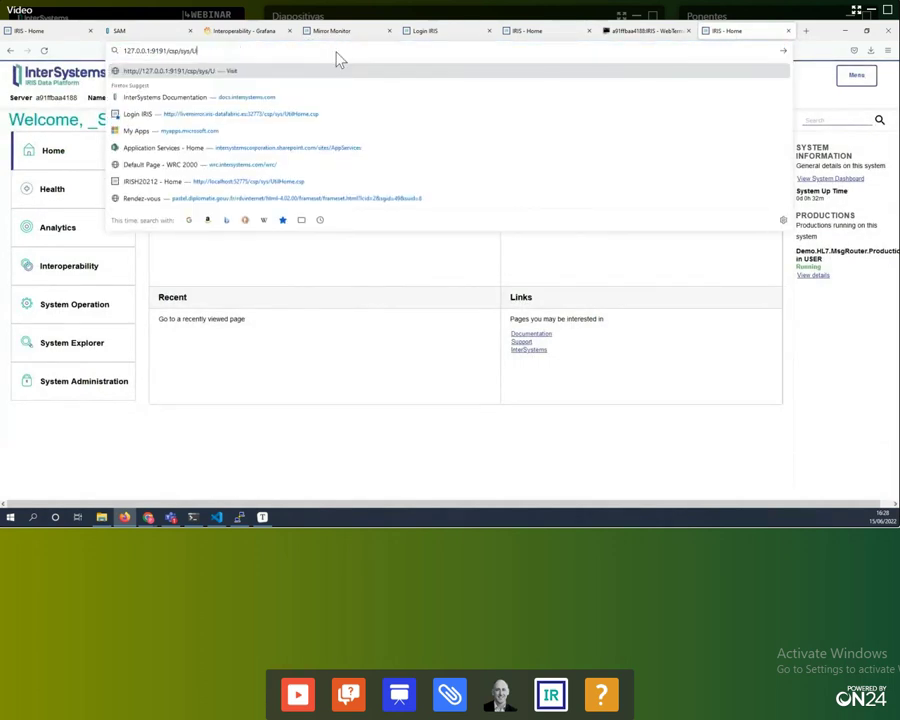
key(BackSpace)
key(BackSpace)
key(BackSpace)
key(BackSpace)
text(api/monitor/metri)
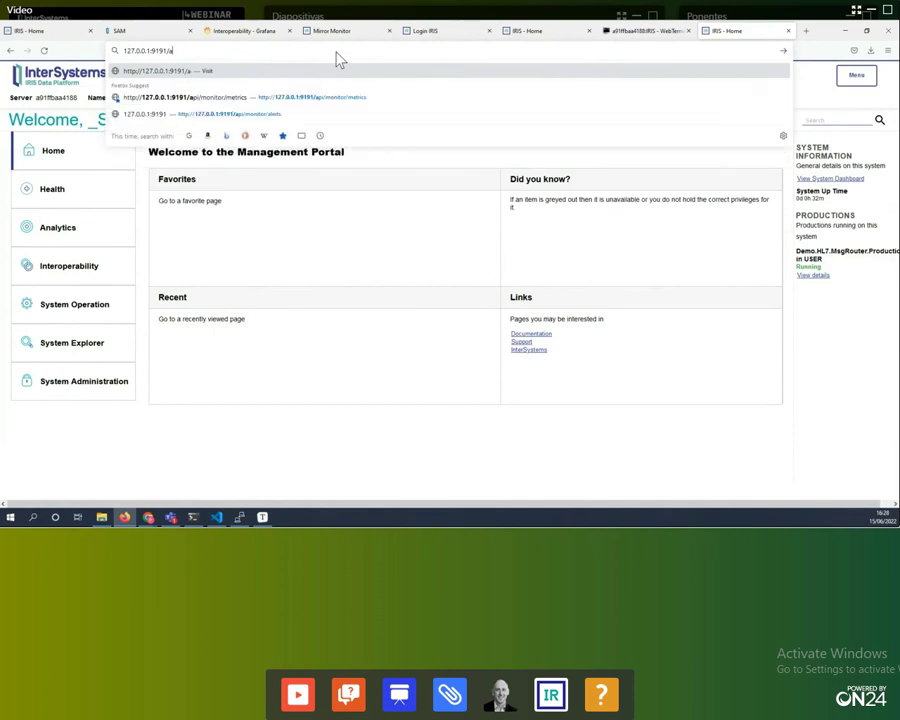
key(Down)
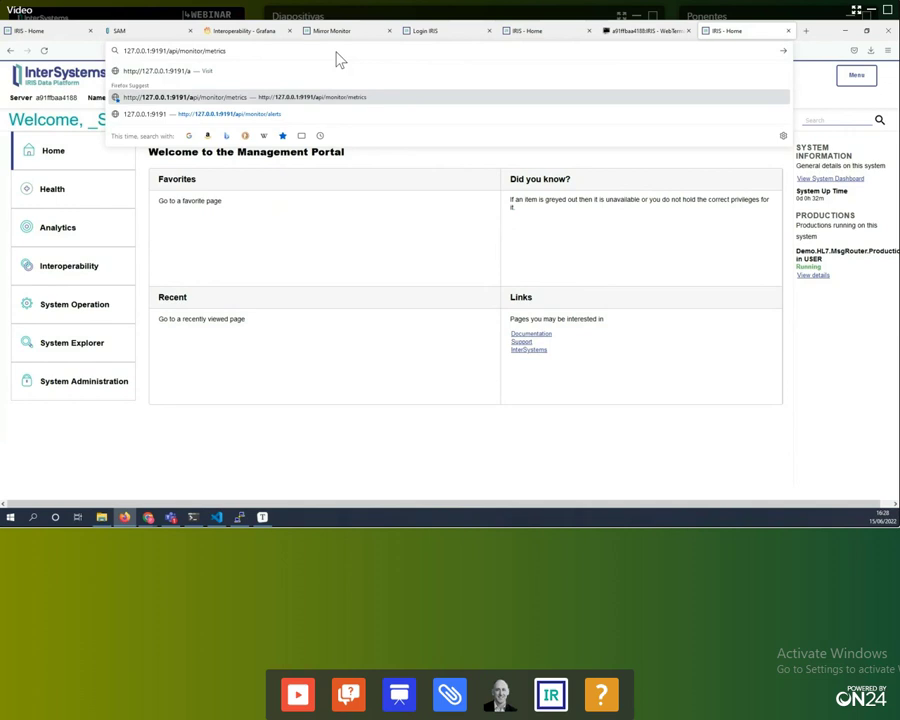
key(Return)
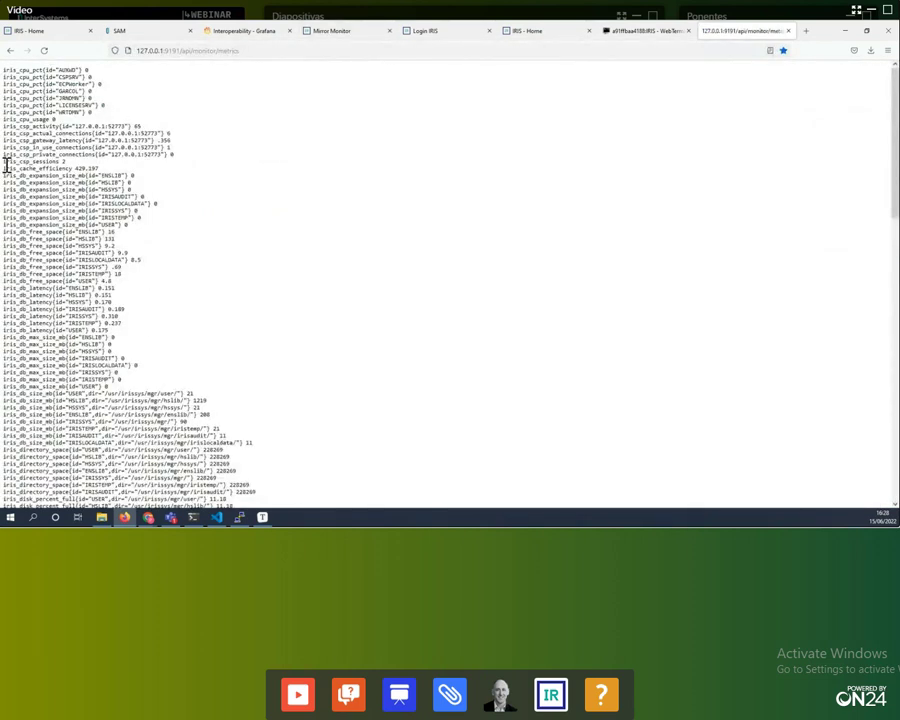
Examine irisA's raw metrics, including cache efficiency, database sizes, disk usage, globals, licences, SQL queries and write-image journal writes.
drag(5, 168, 118, 178)
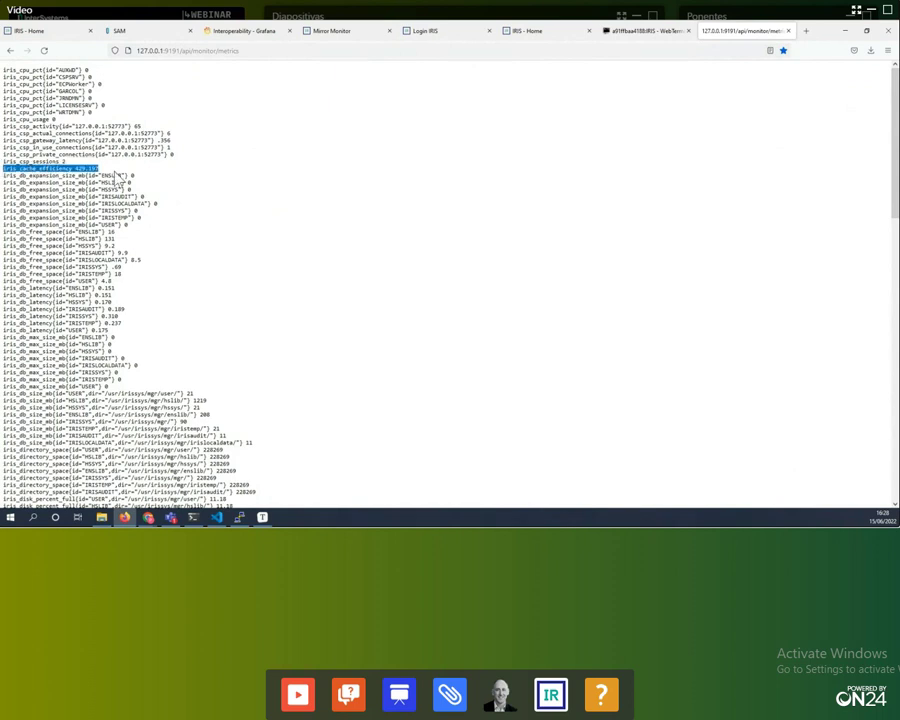
scroll(285, 231, down, 4)
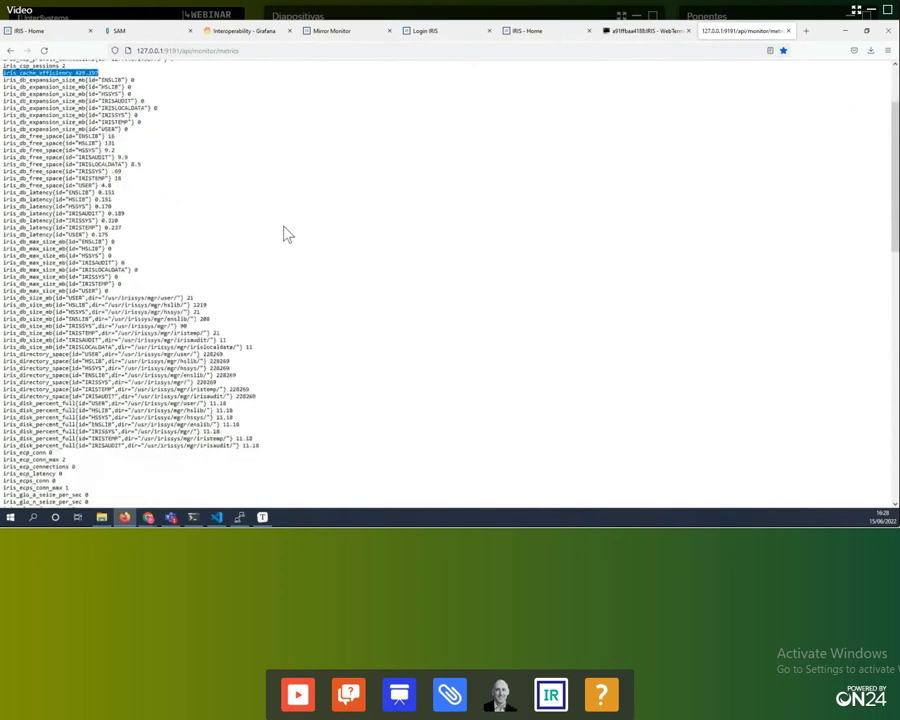
drag(5, 147, 130, 192)
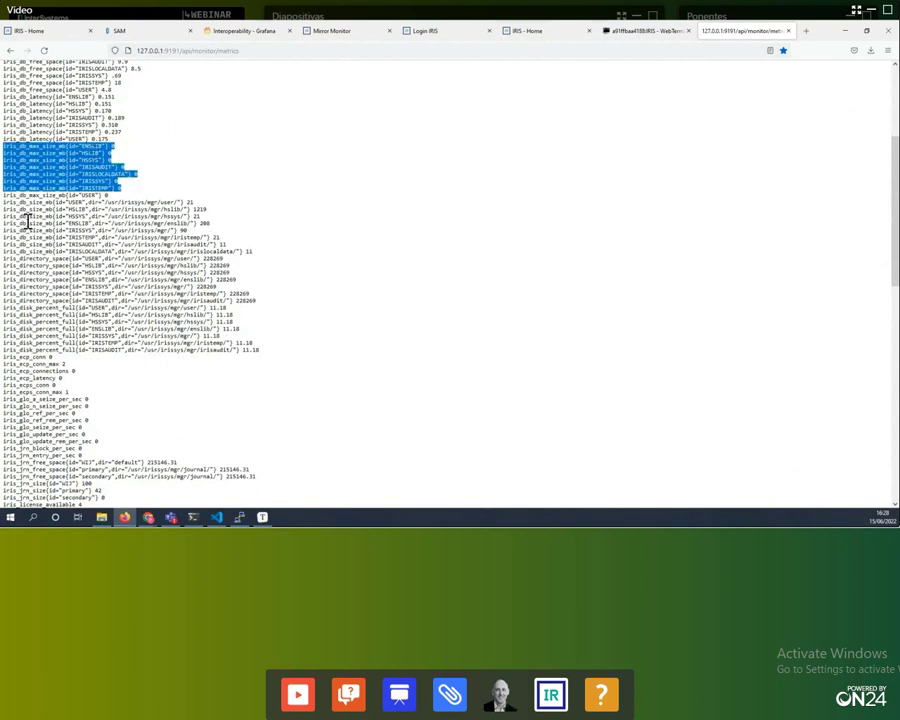
drag(5, 202, 289, 360)
scroll(290, 358, down, 2)
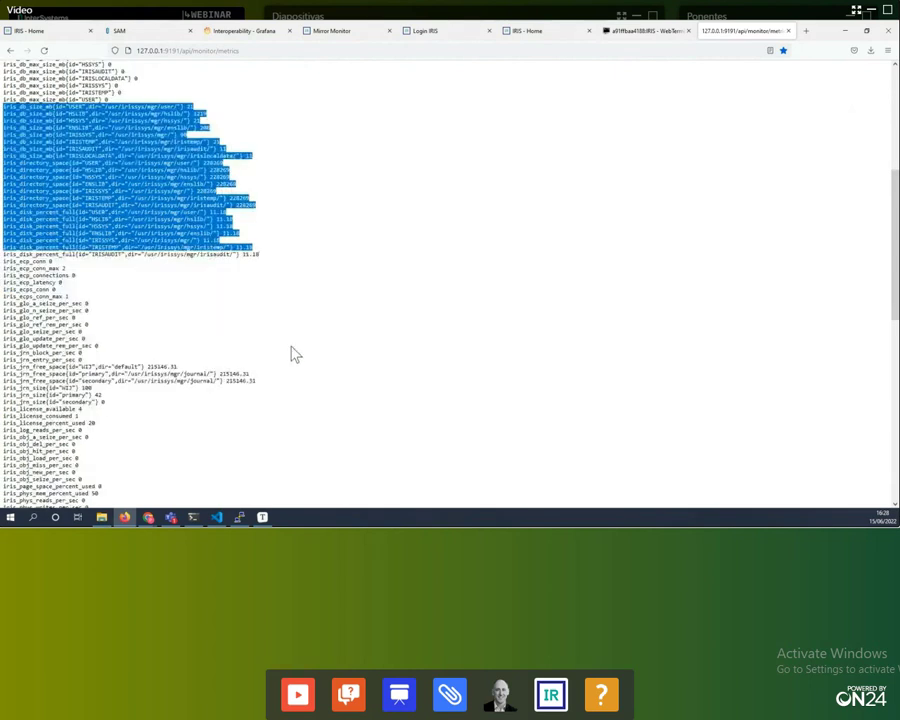
scroll(290, 358, down, 1)
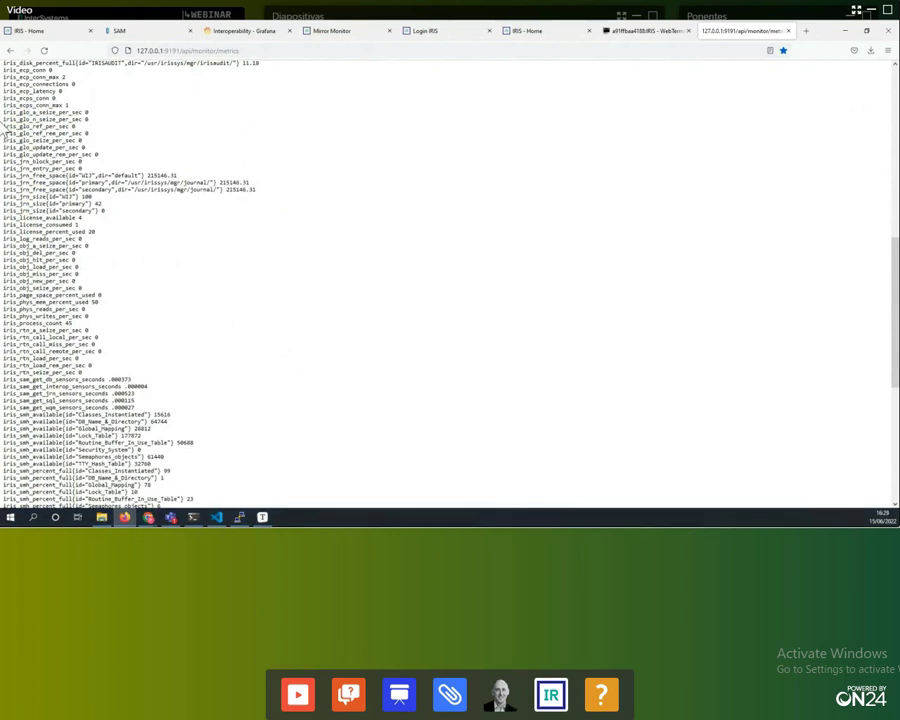
drag(38, 114, 92, 155)
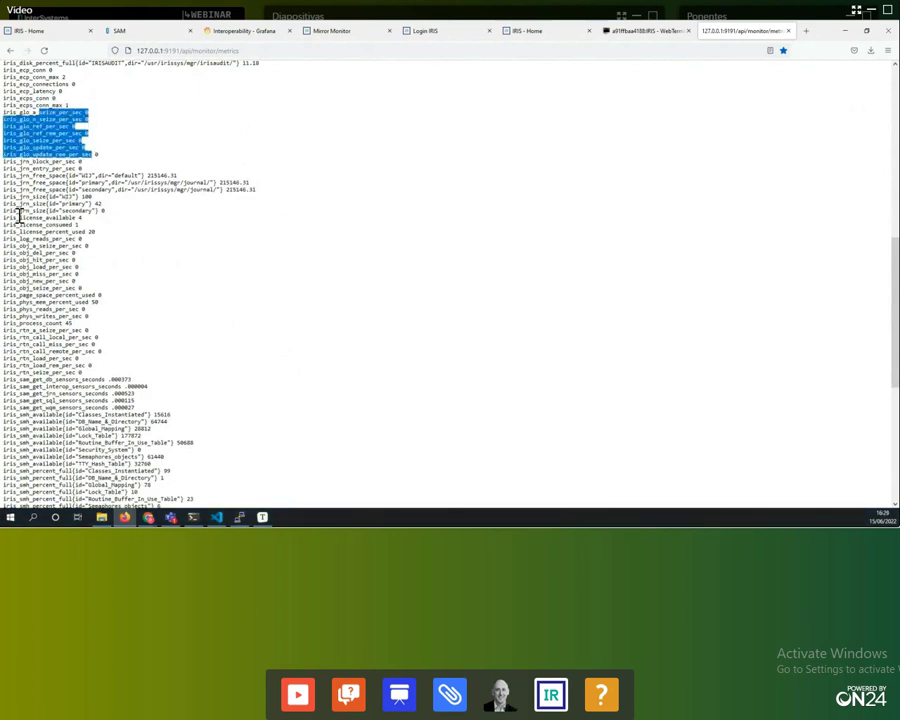
scroll(36, 255, down, 1)
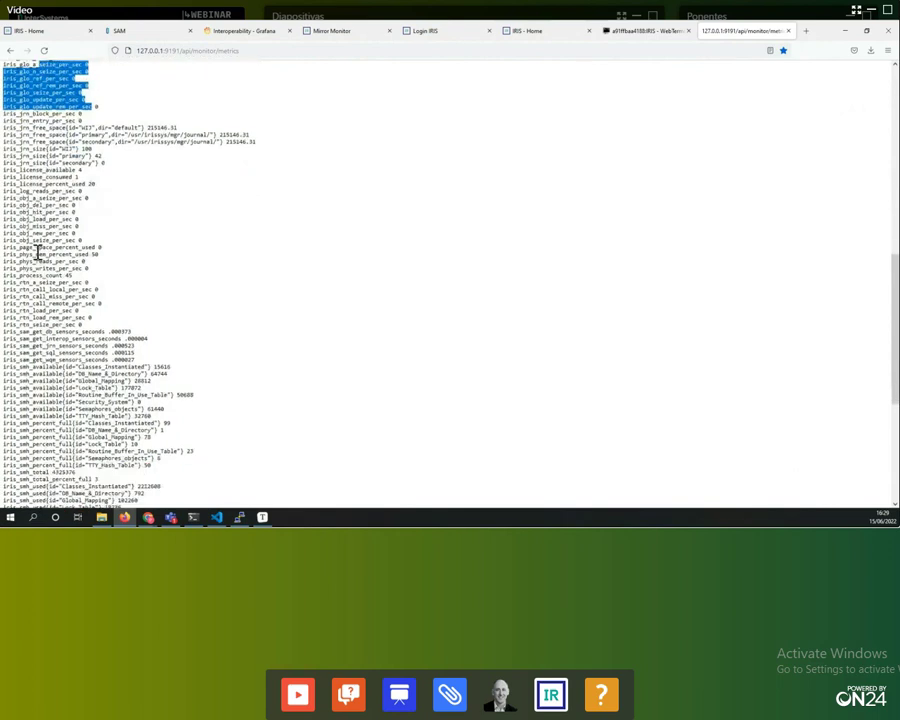
scroll(37, 253, down, 5)
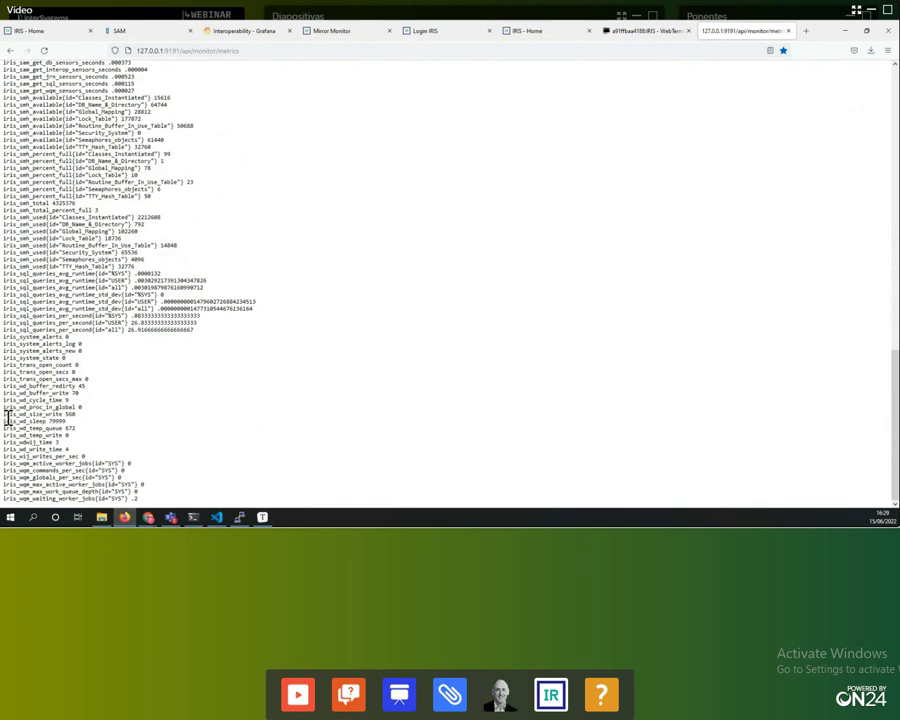
drag(86, 455, 4, 457)
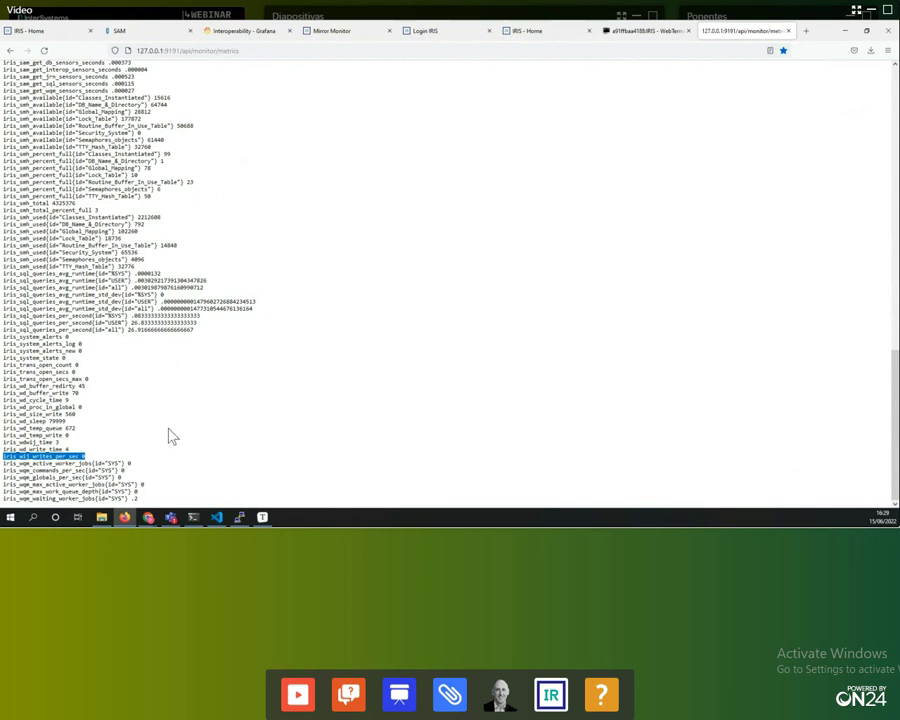
scroll(170, 427, up, 3)
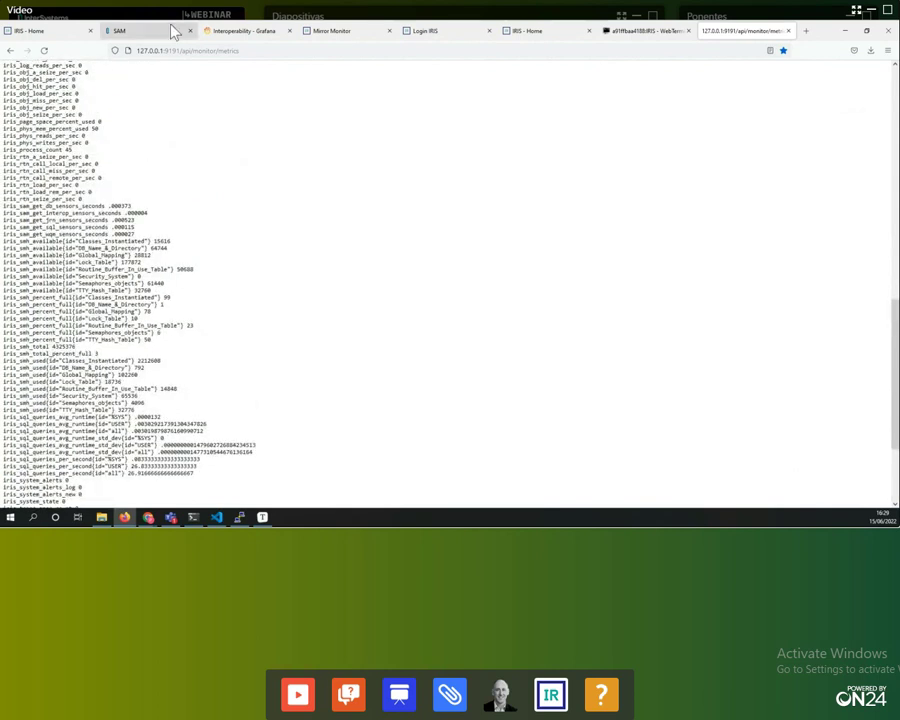
scroll(195, 150, up, 6)
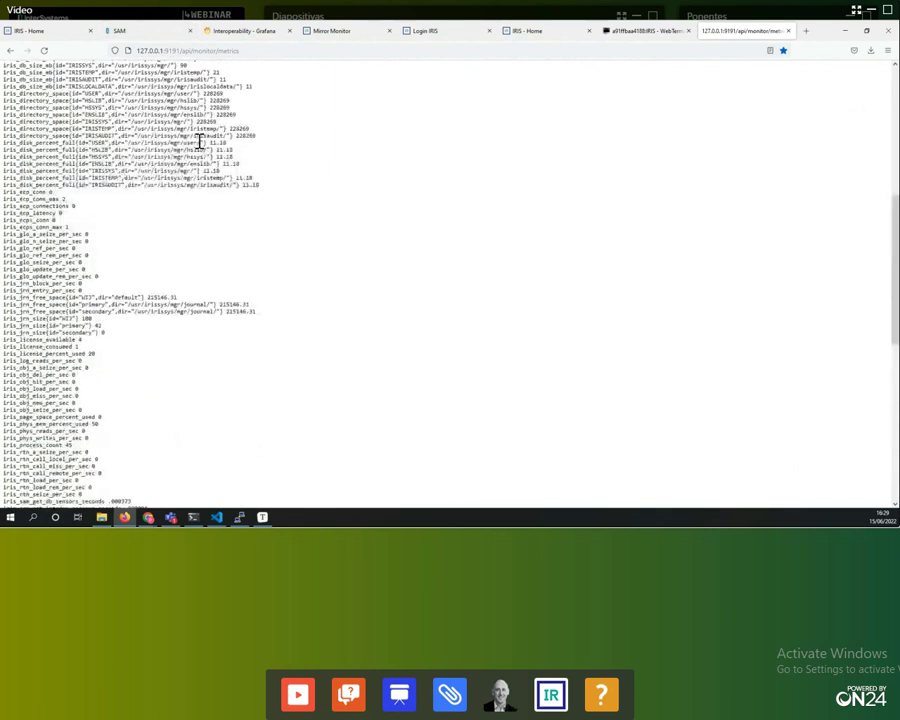
scroll(199, 141, up, 7)
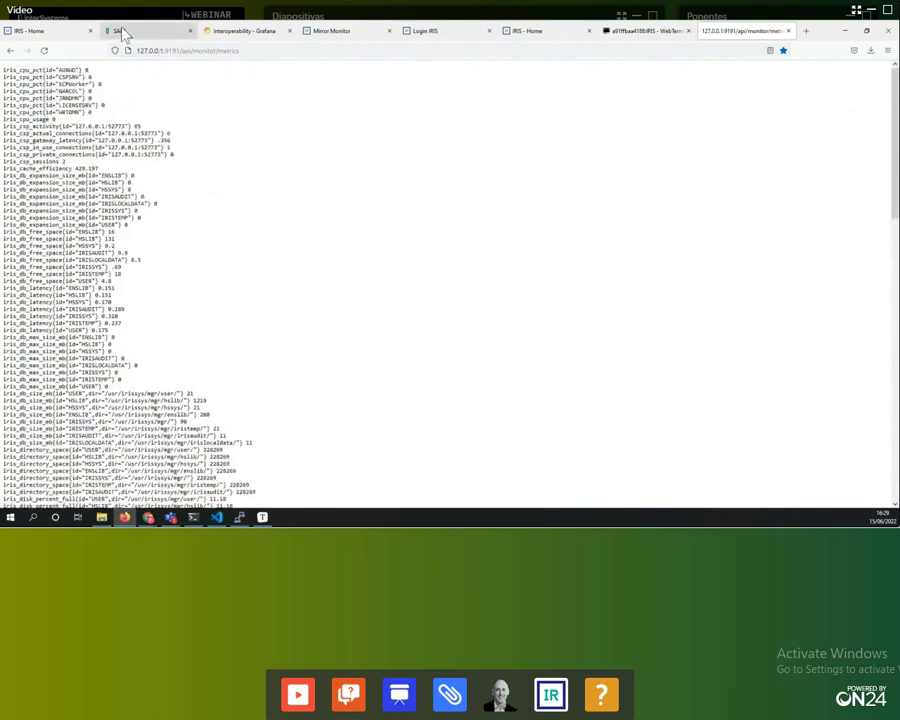
Change the host of the irisA instance in the iris-dev cluster to host.docker.internal and save it.
click(130, 32)
click(44, 50)
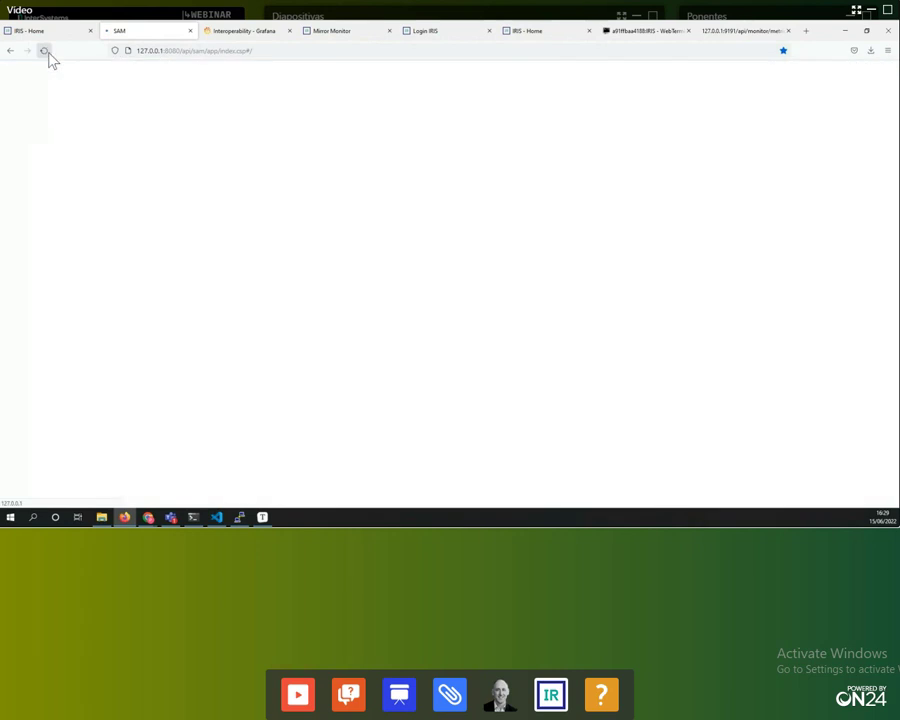
click(174, 191)
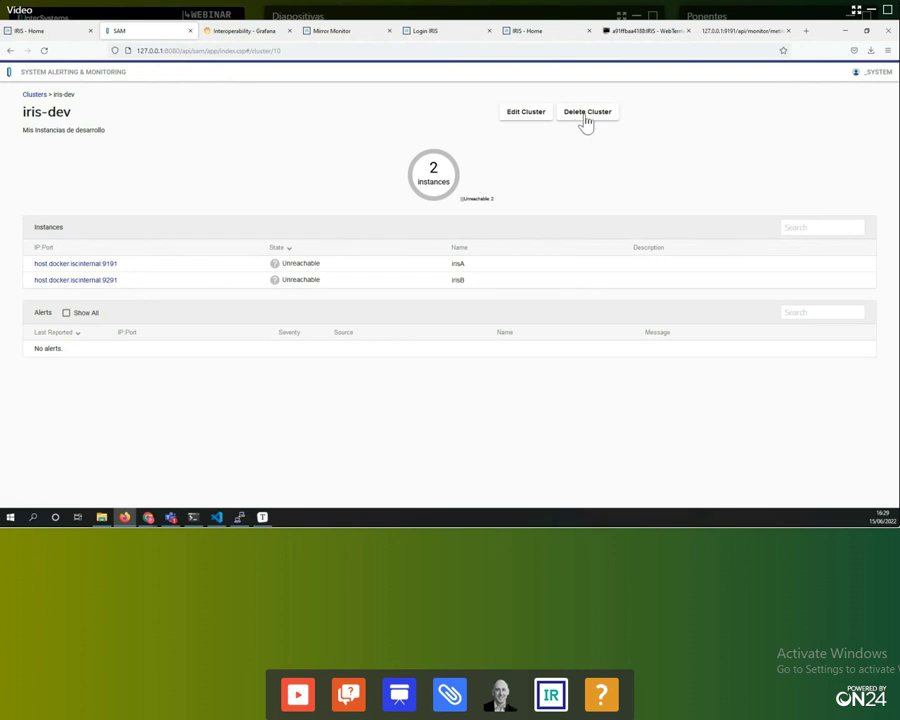
click(95, 265)
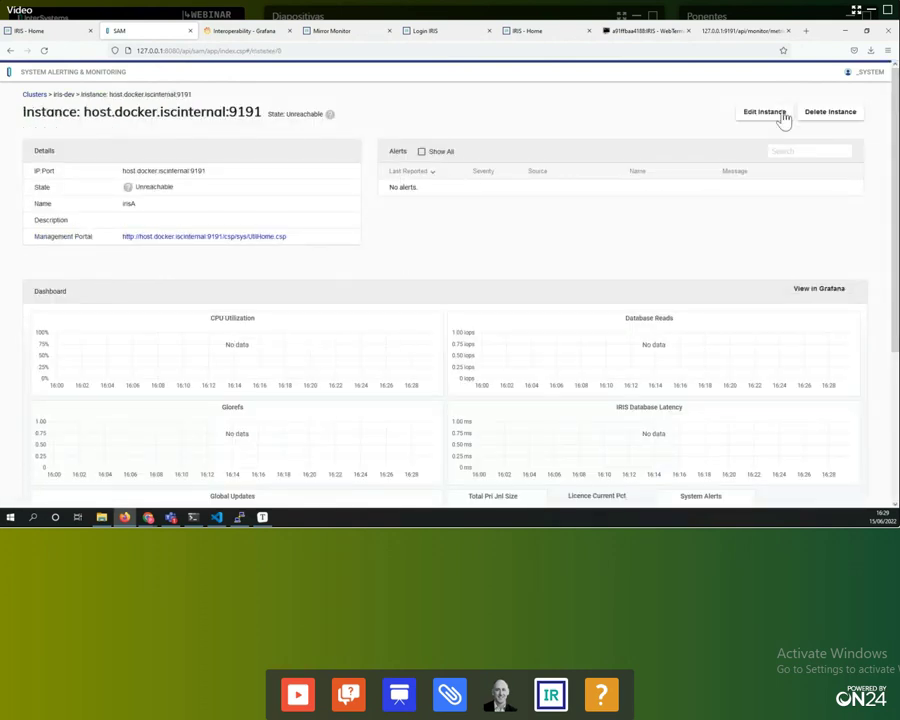
click(765, 112)
click(413, 203)
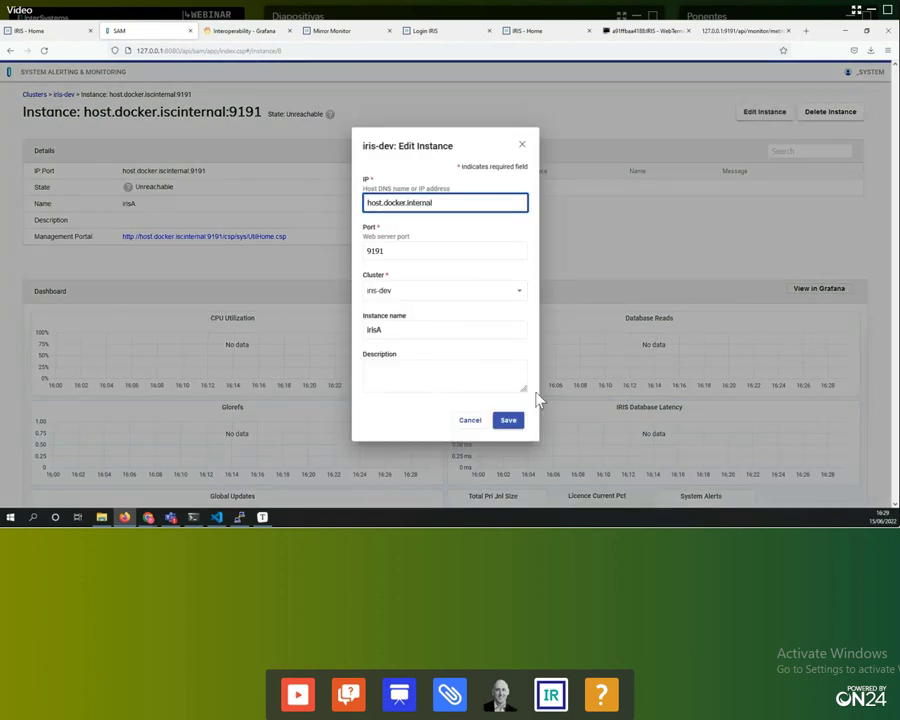
click(505, 421)
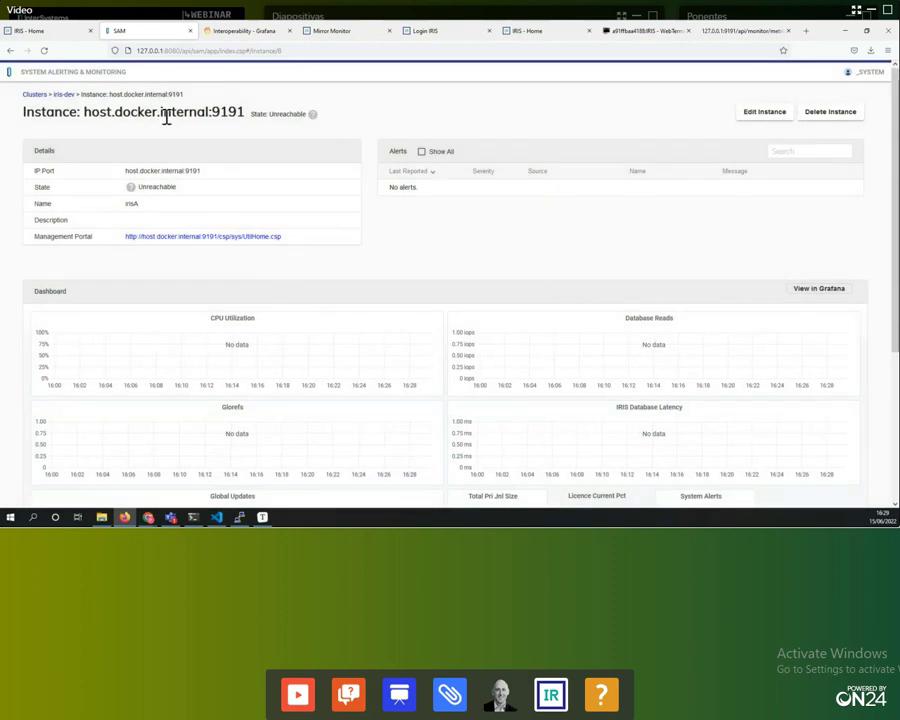
Change the host of the irisB instance in the iris-dev cluster to host.docker.internal and save it.
click(62, 94)
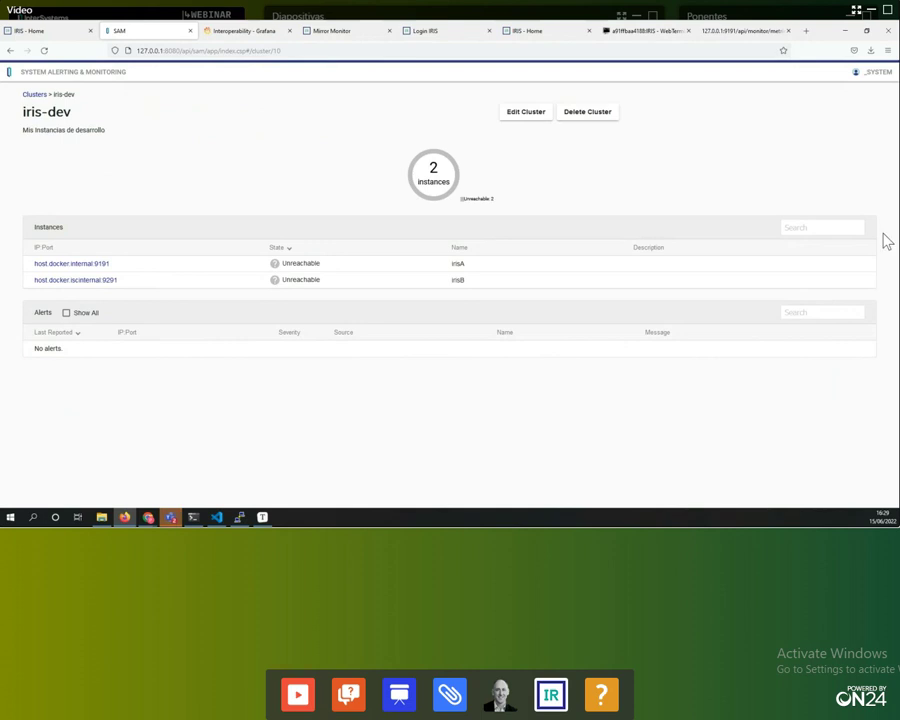
click(83, 281)
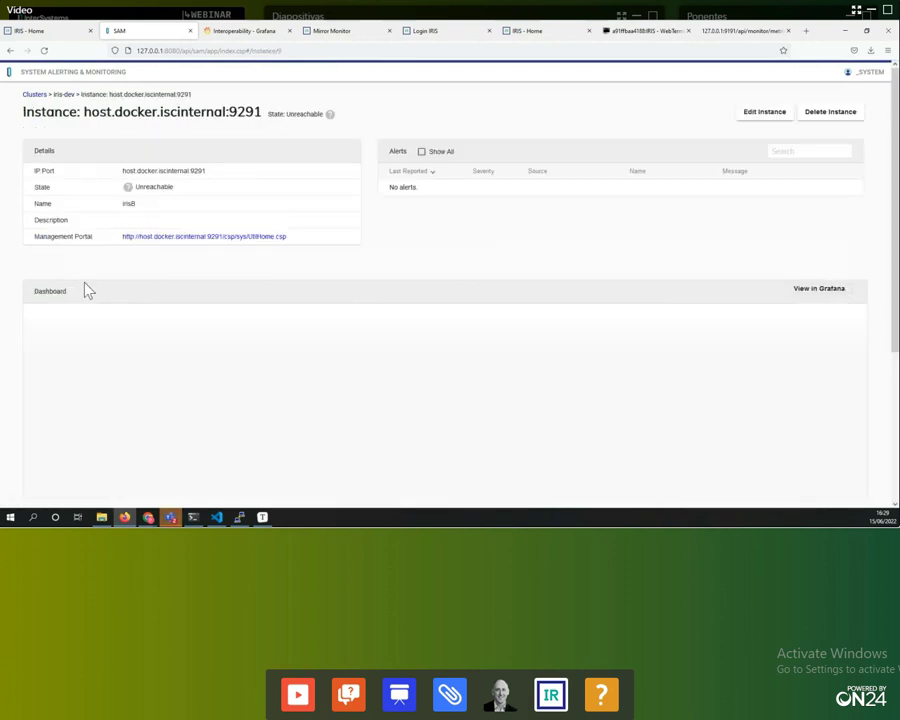
click(766, 114)
click(418, 203)
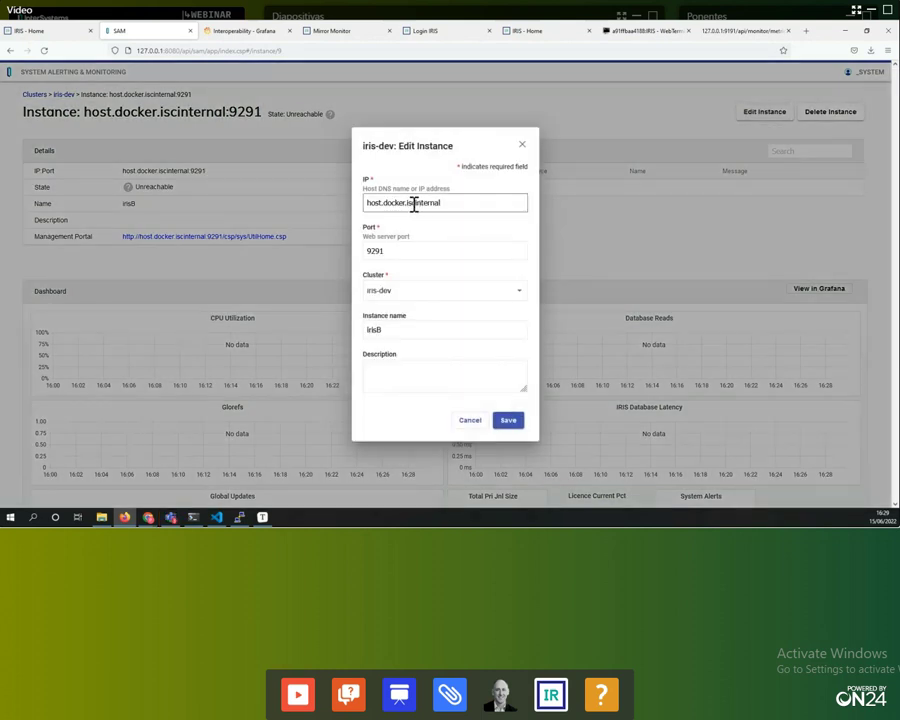
key(BackSpace)
key(BackSpace)
key(BackSpace)
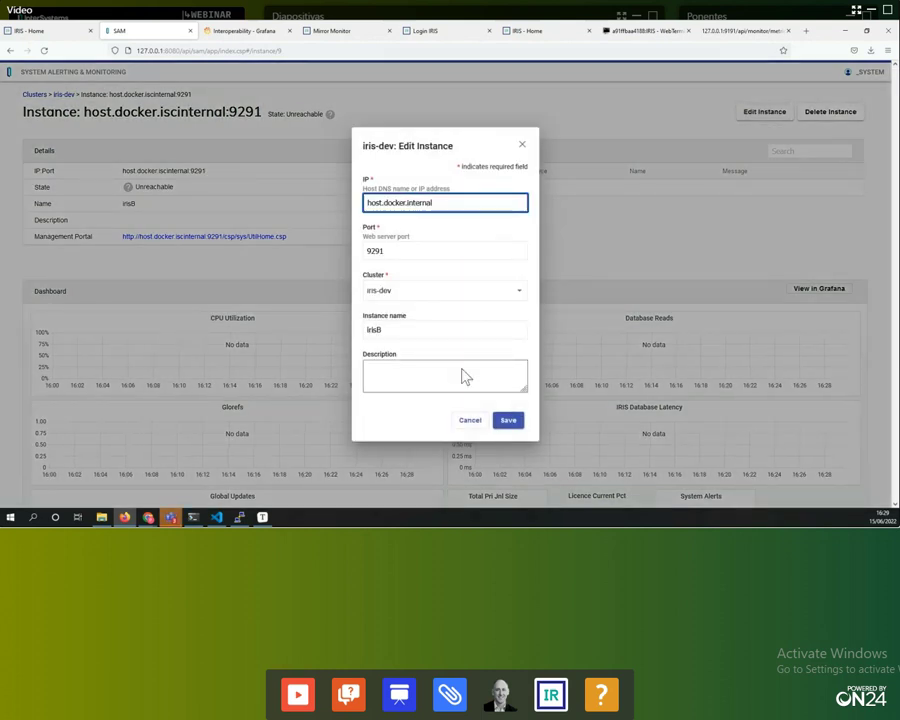
click(508, 422)
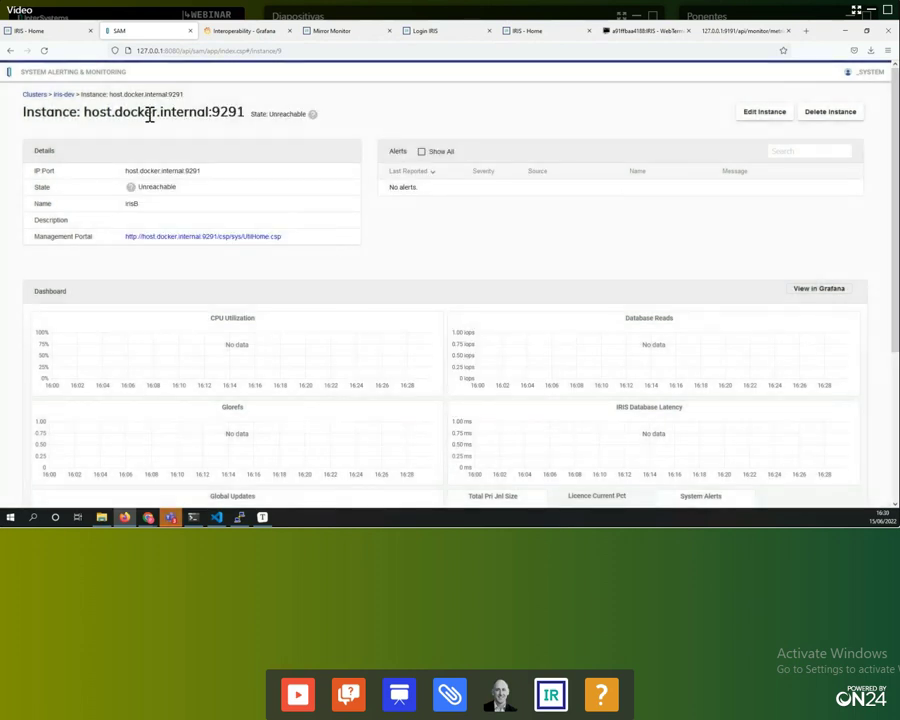
Check both instances' states in the cluster overview and the iris-dev cluster page, and open irisA's instance dashboard.
click(64, 94)
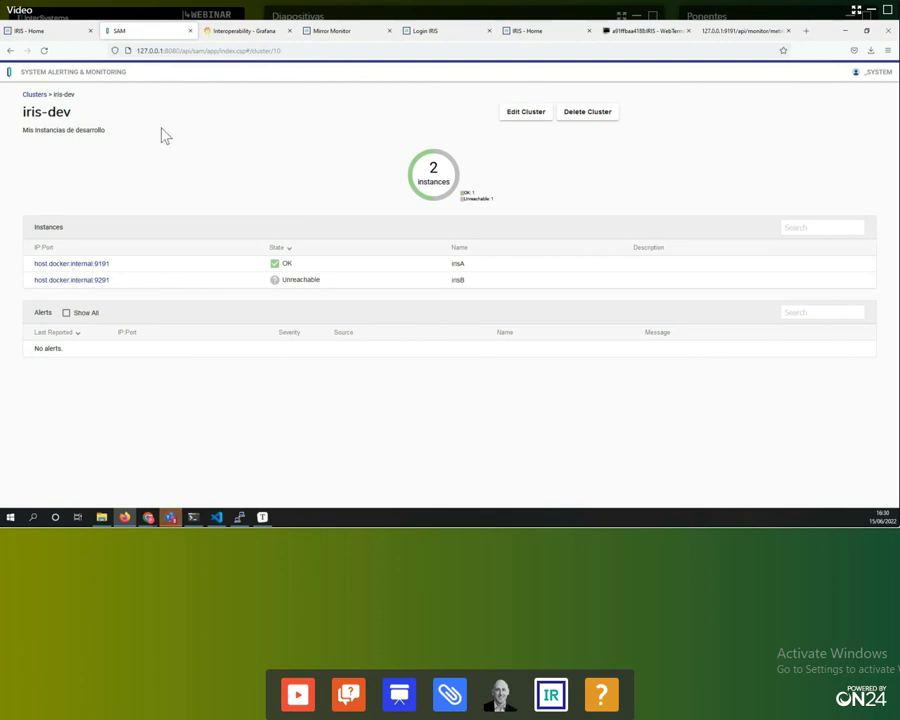
click(35, 95)
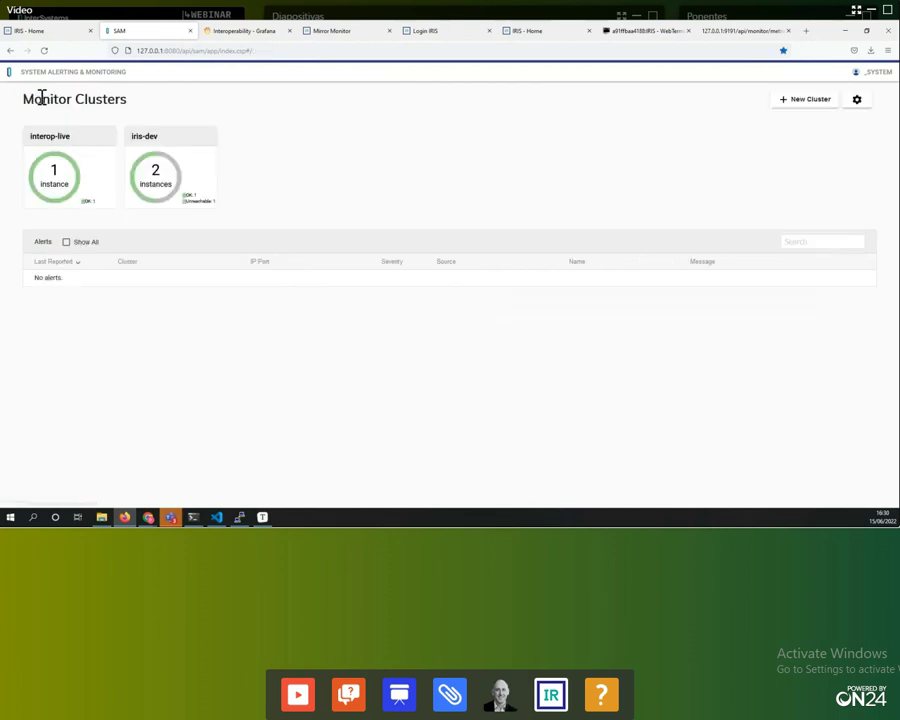
click(163, 186)
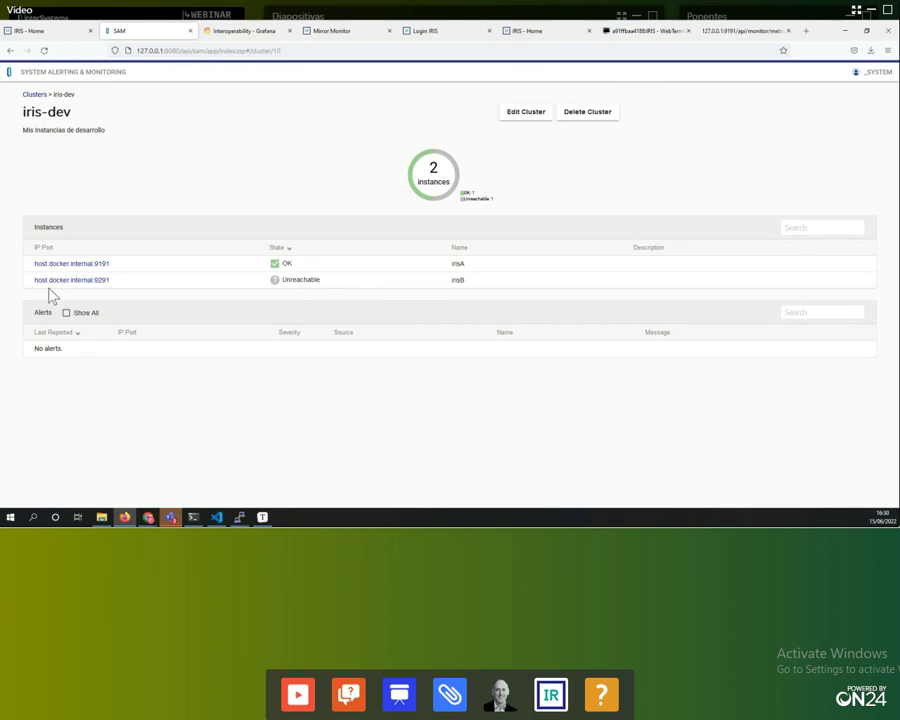
click(33, 95)
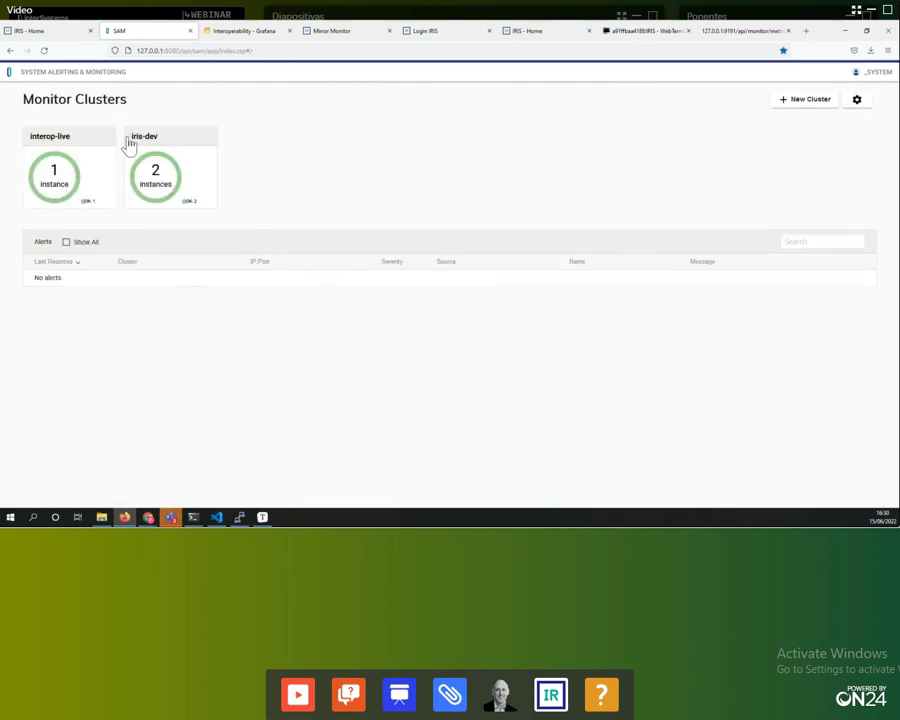
click(165, 182)
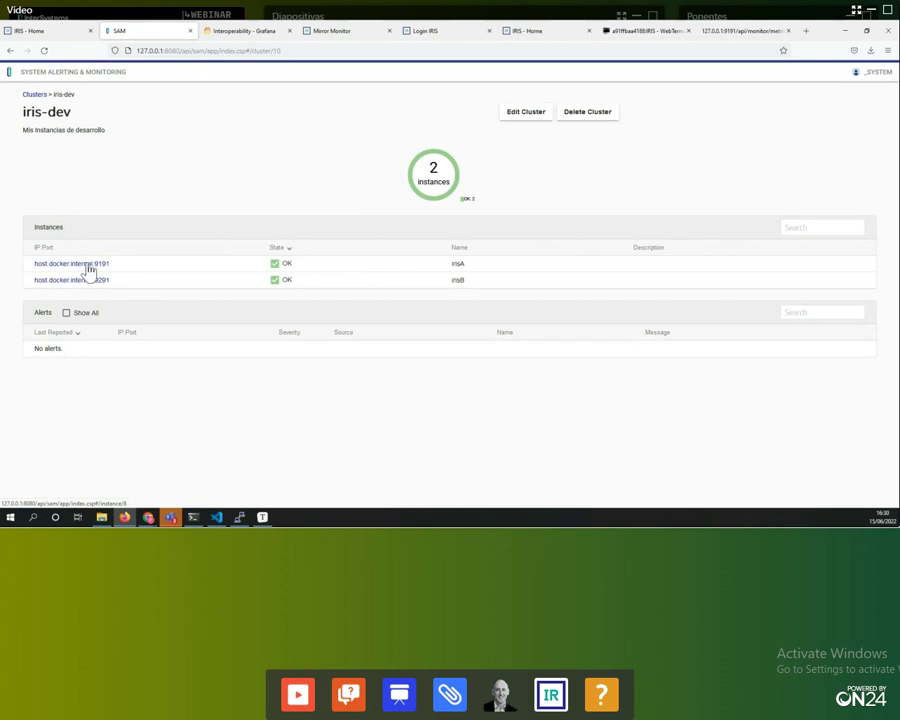
click(88, 266)
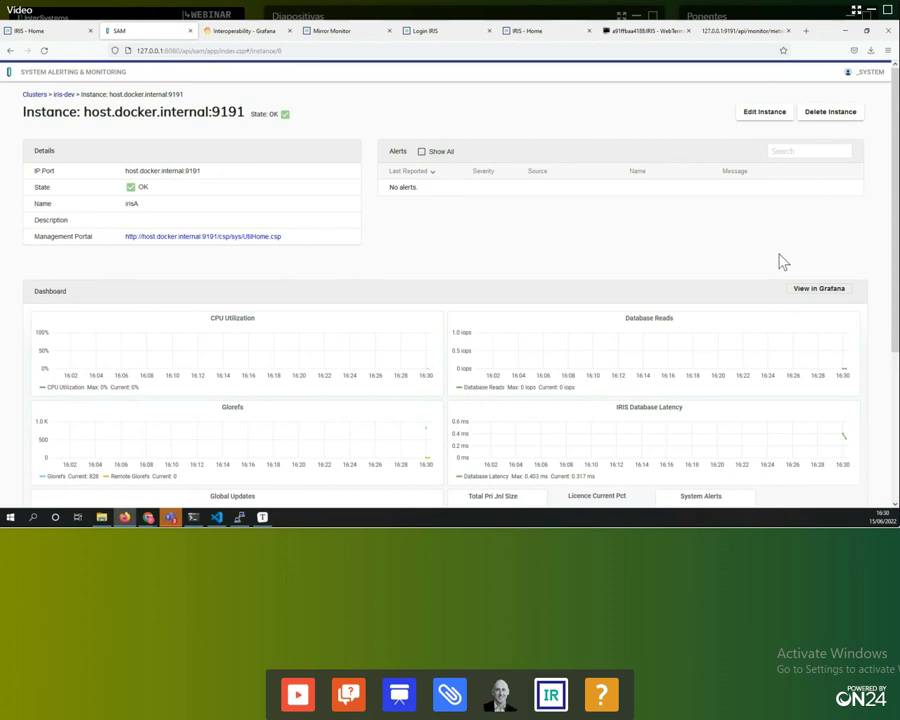
Review irisA's dashboard charts for CPU, database activity, journals, licences and disk, and return to the cluster overview.
scroll(783, 262, down, 1)
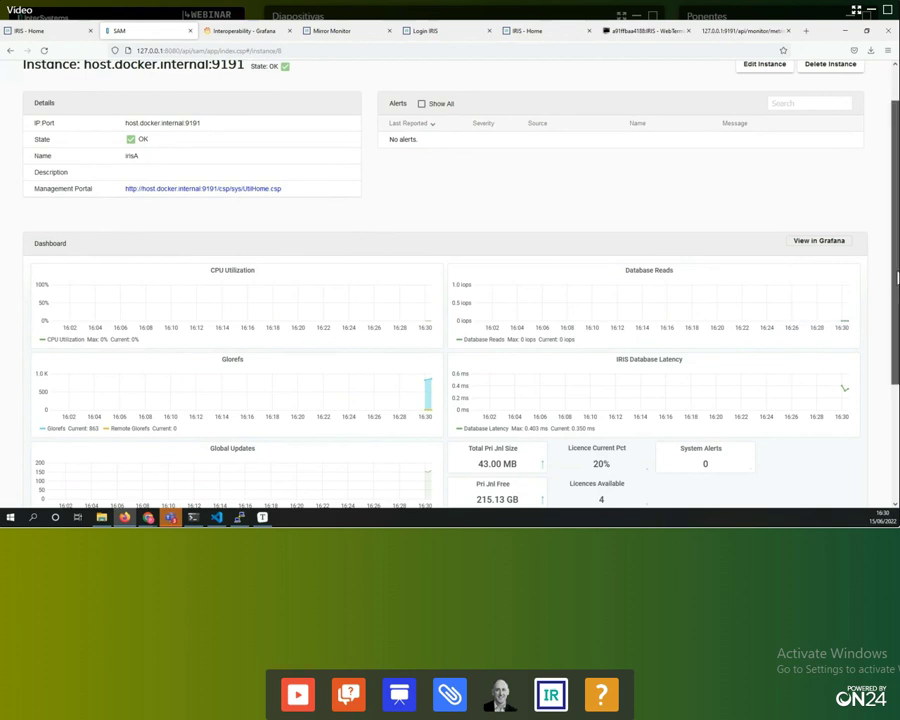
scroll(852, 327, down, 2)
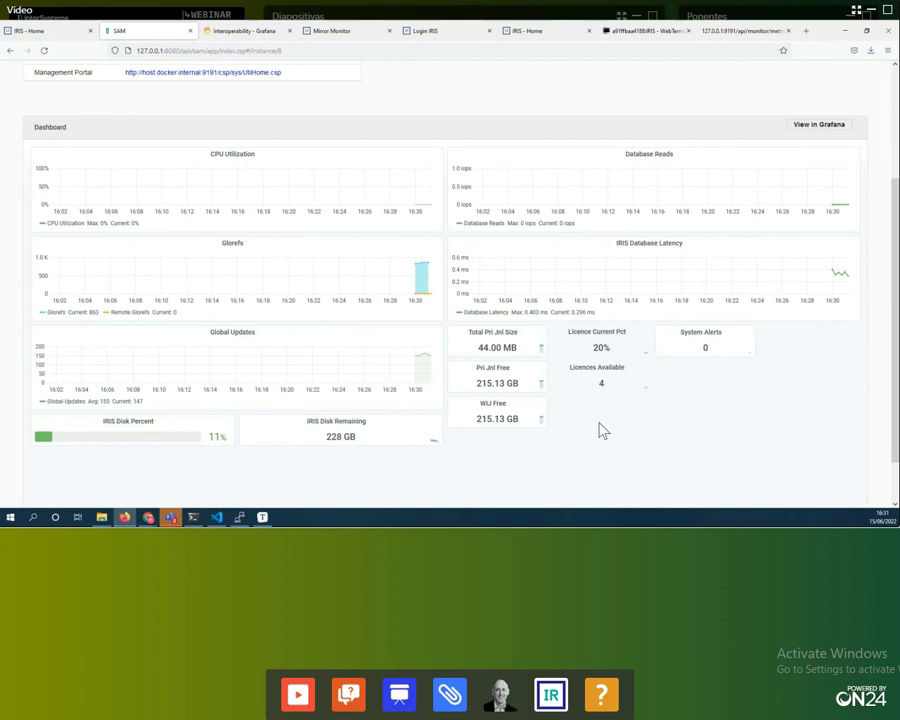
scroll(600, 425, up, 5)
click(60, 94)
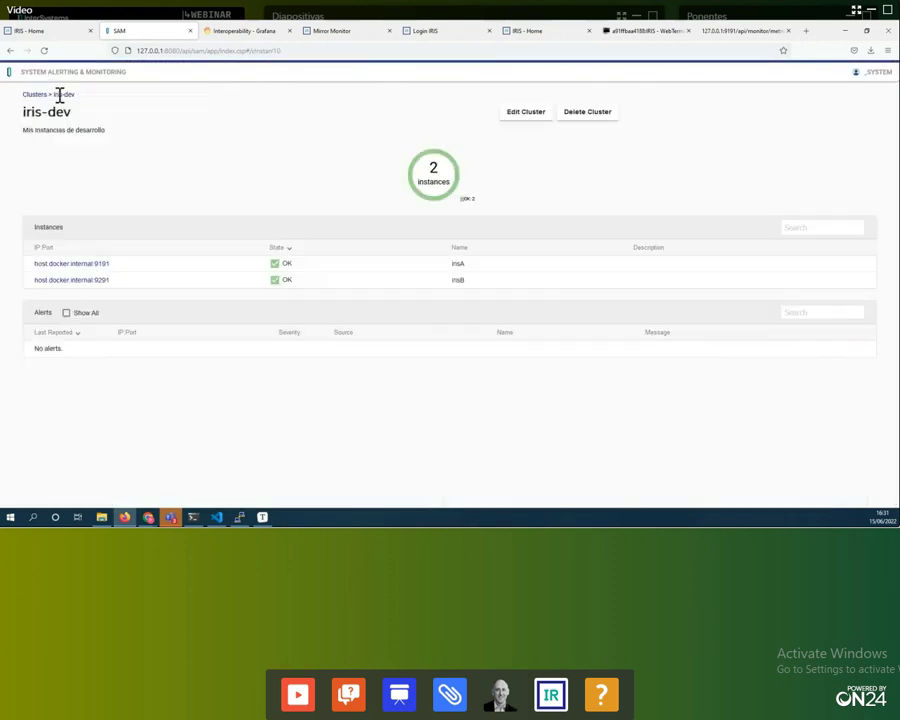
click(36, 94)
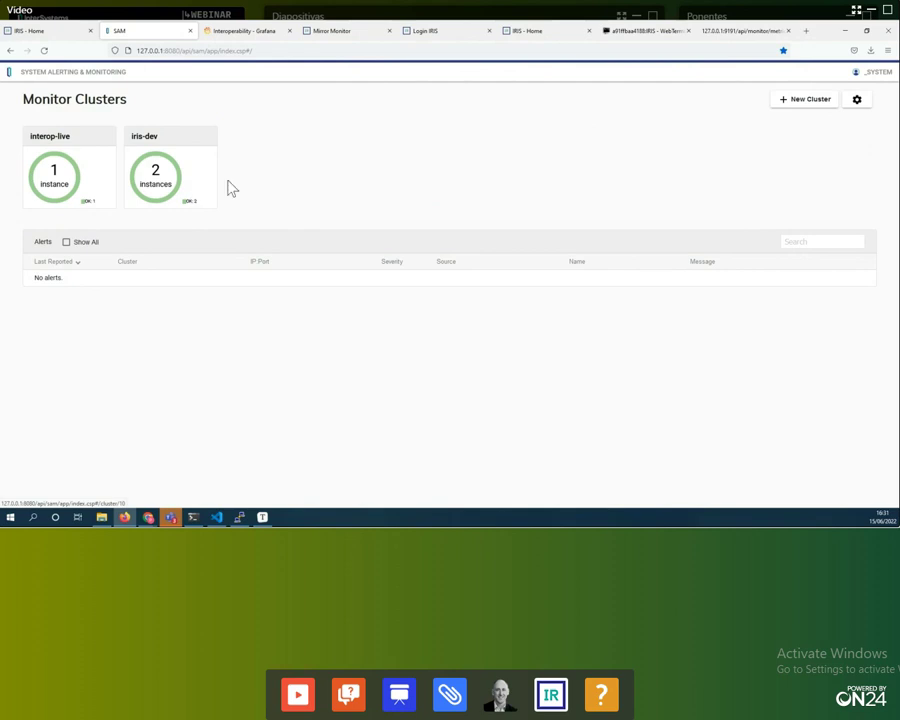
Check the iris-dev cluster's instance states and show all alerts for the irisA instance.
click(166, 188)
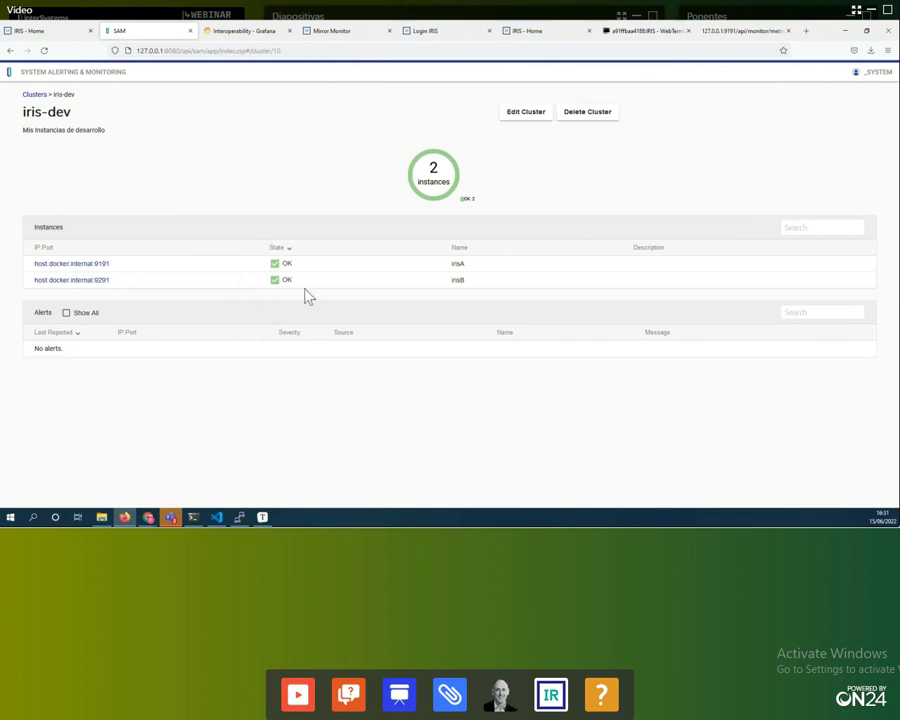
click(80, 265)
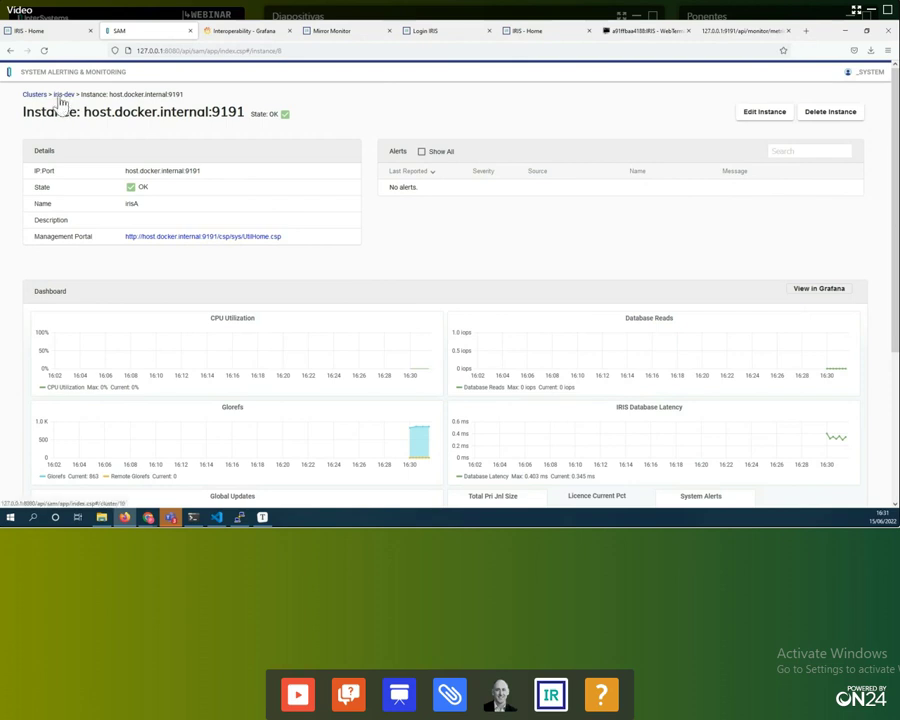
click(421, 152)
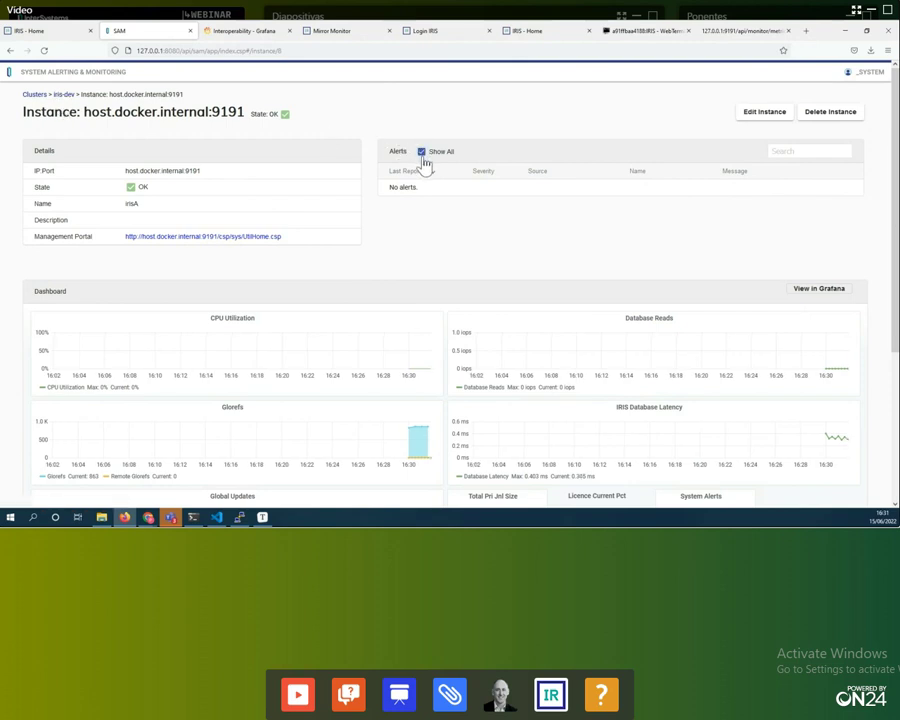
click(60, 95)
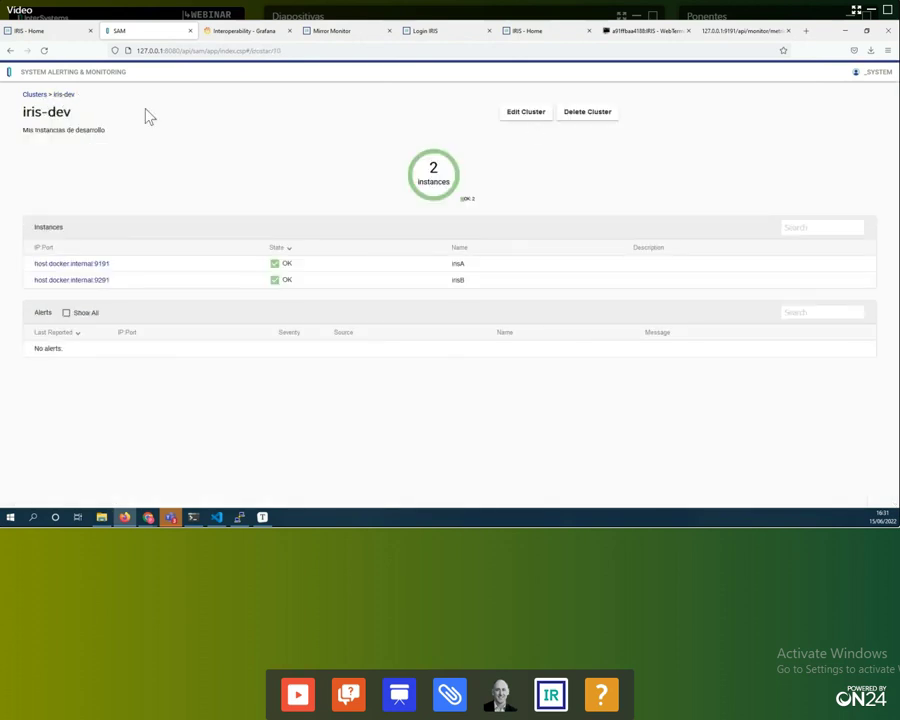
Add a new cluster named LiveMirror with the description "Mi Espejo de Produccion".
click(32, 96)
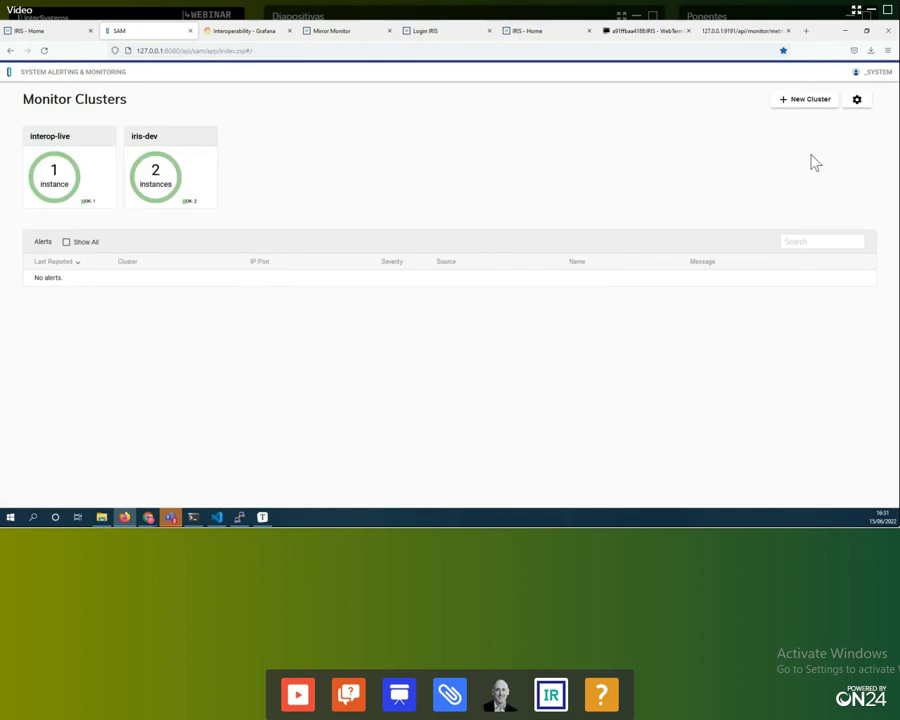
click(791, 104)
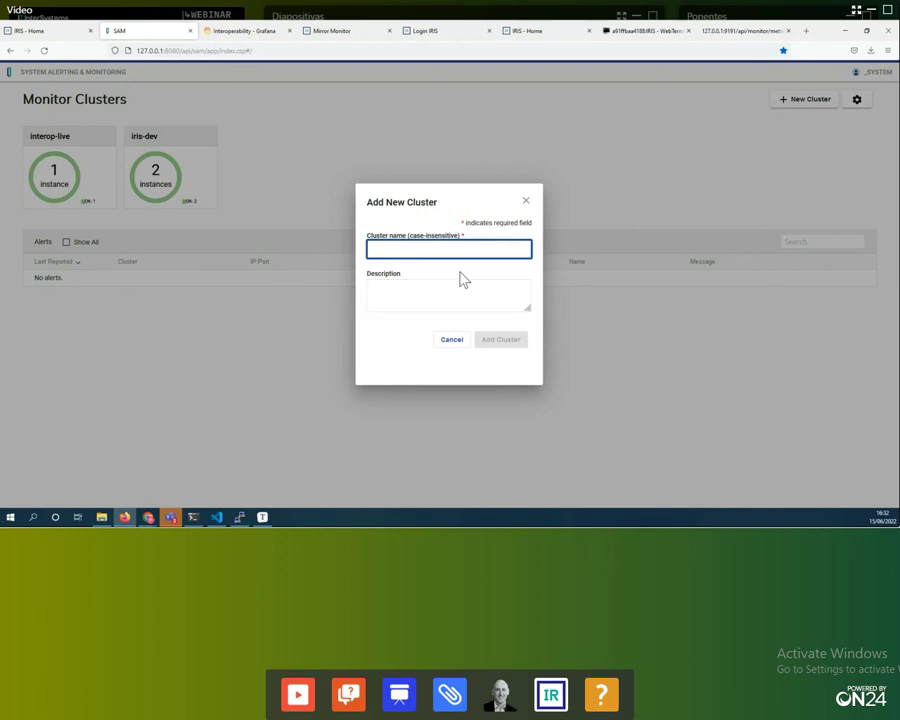
text(LiveMirror)
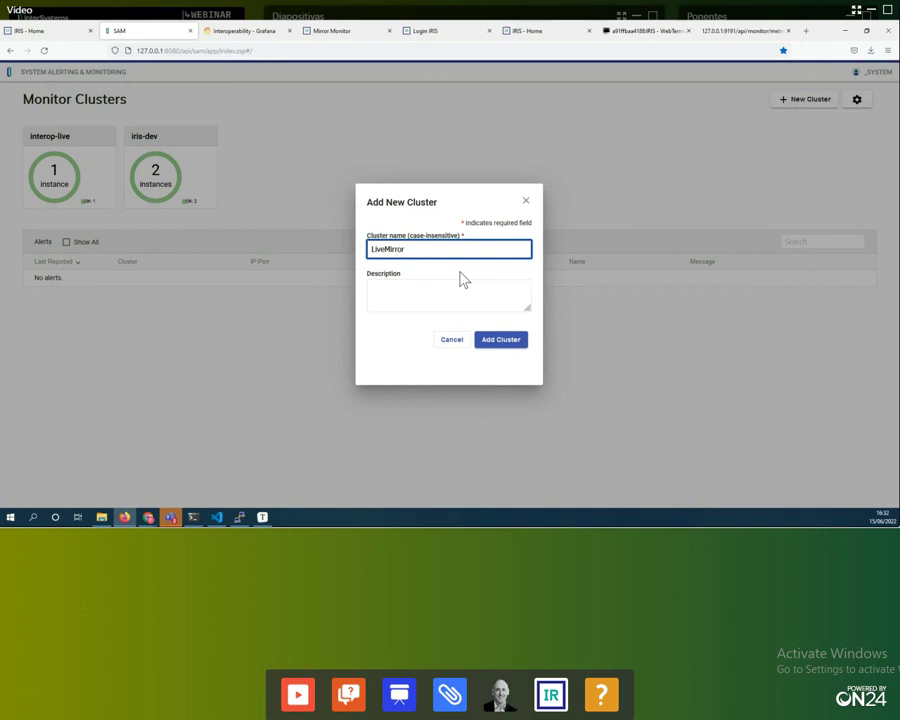
key(Tab)
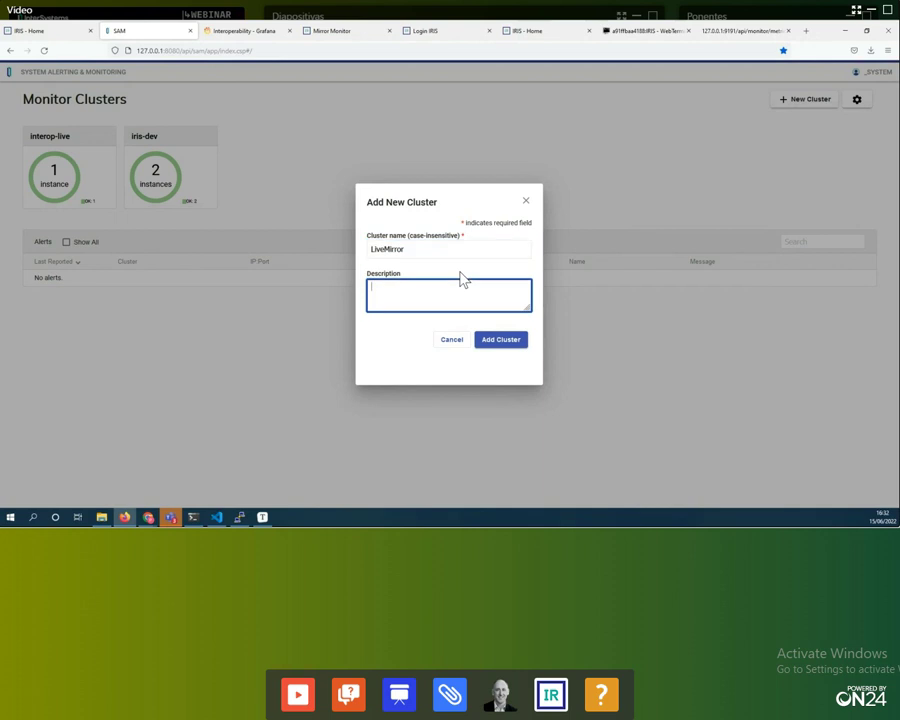
text(M)
text(i Mirror)
key(BackSpace)
key(BackSpace)
key(BackSpace)
key(BackSpace)
key(BackSpace)
key(BackSpace)
text(Es)
text(pec)
text(o de Producció)
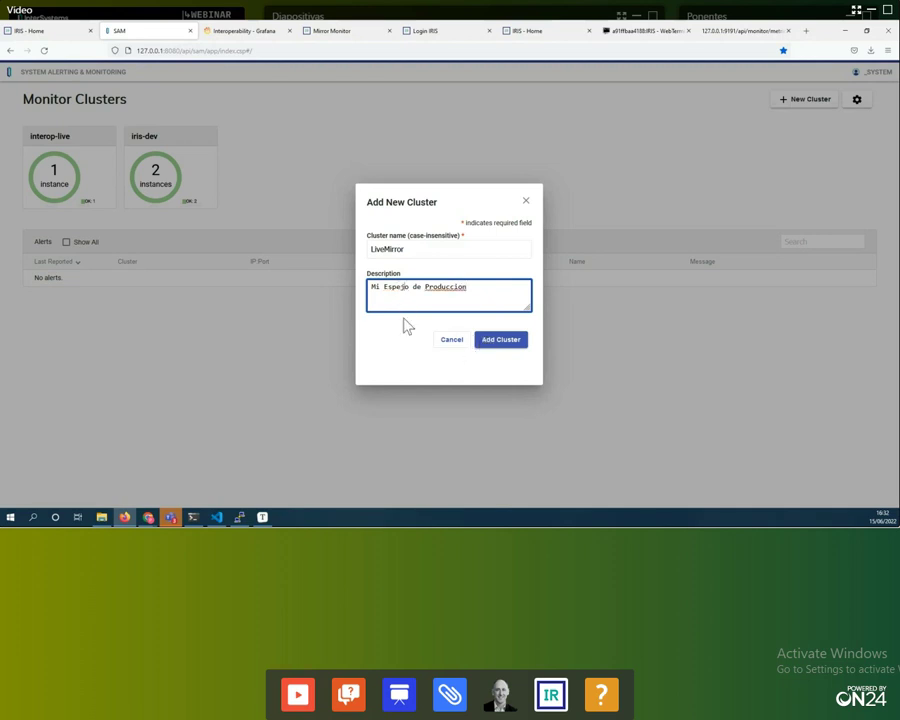
click(496, 340)
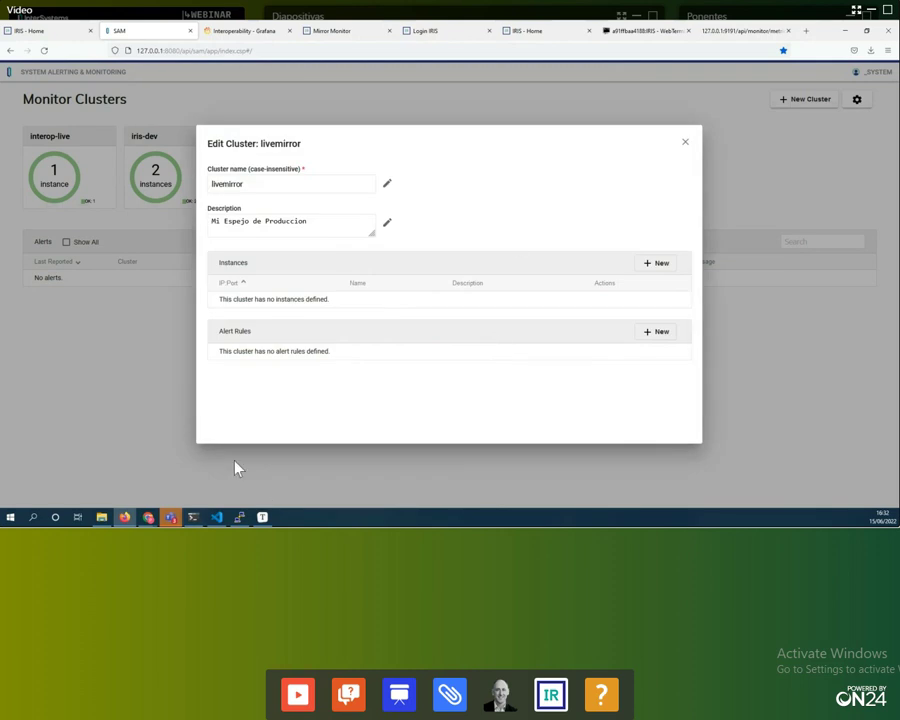
Add an instance named MIR1 to the livemirror cluster with host livemirror.iris-datafabric.es and port 22773.
click(651, 266)
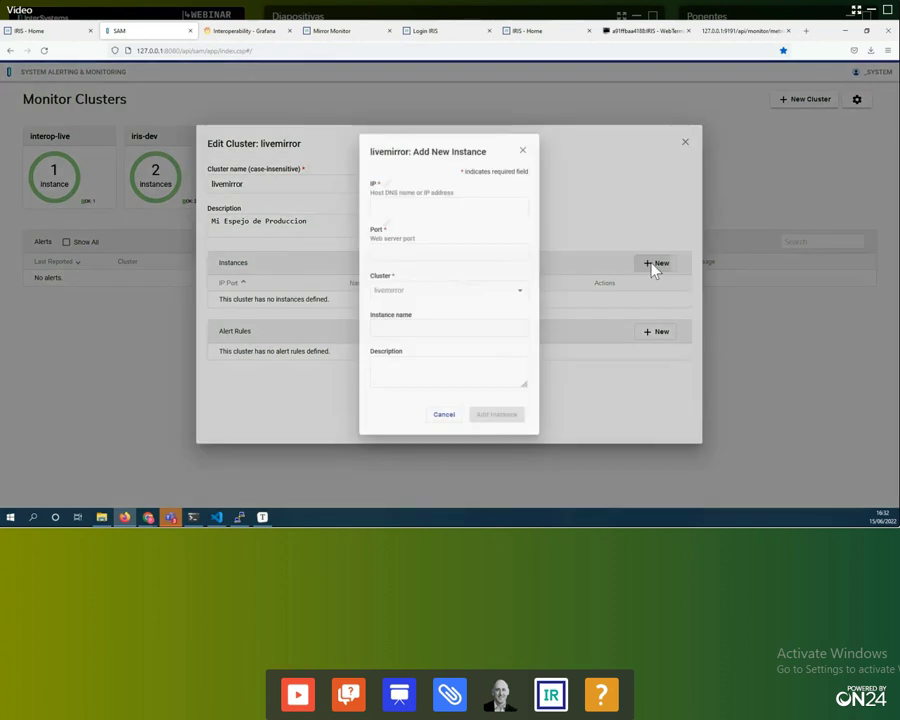
text(livemirror)
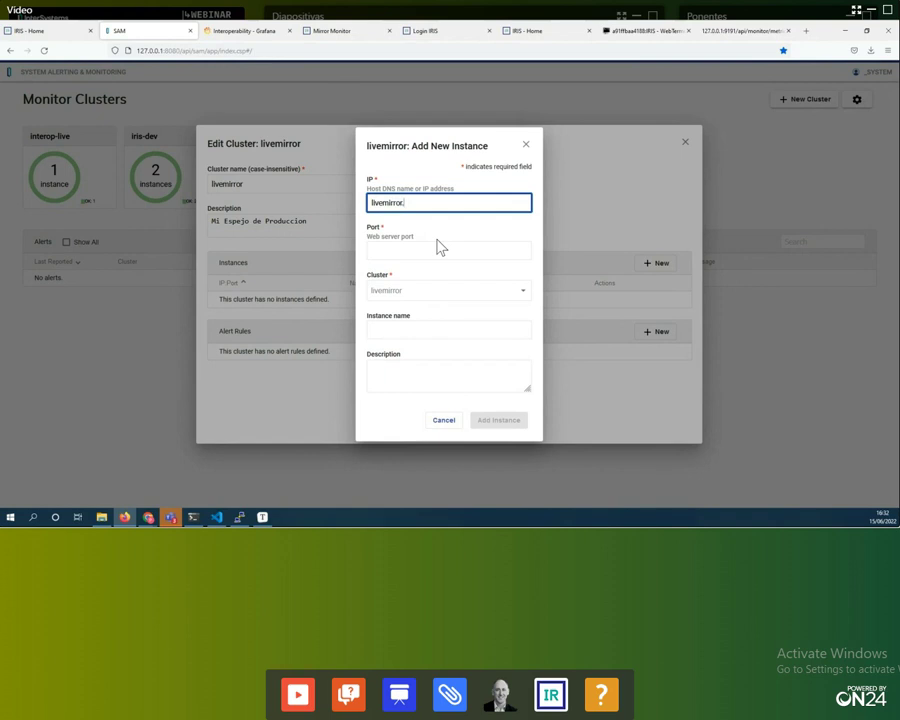
text(.iris-datafabric.es)
click(438, 244)
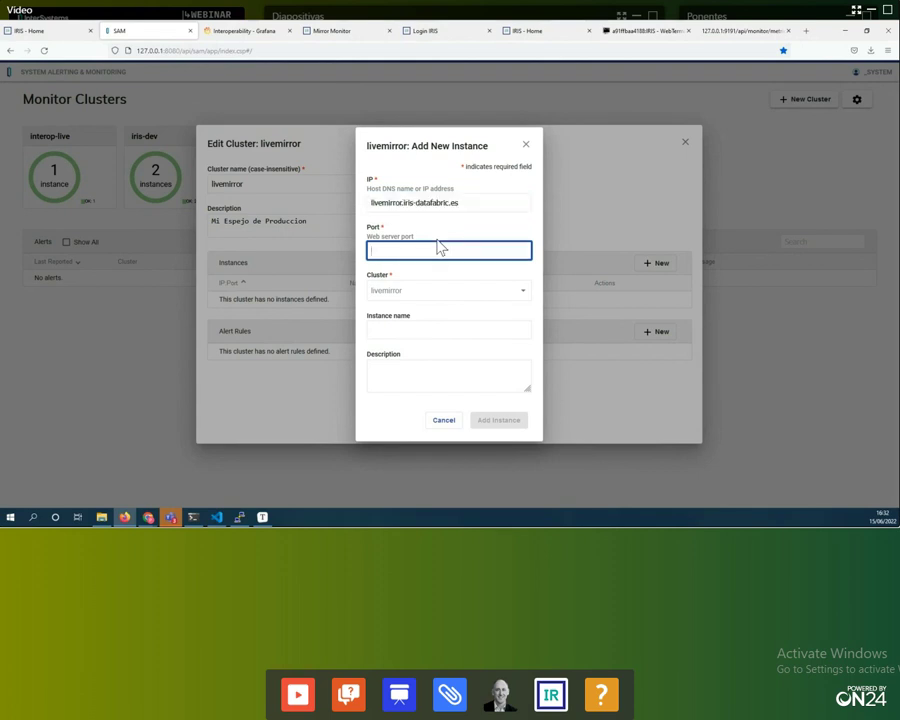
text(22773)
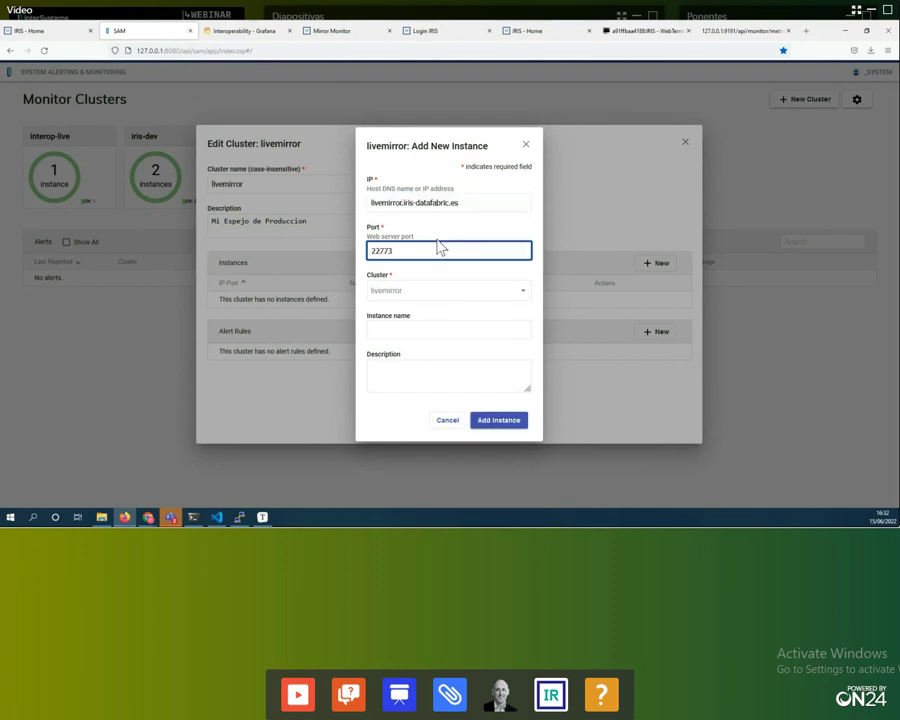
click(417, 323)
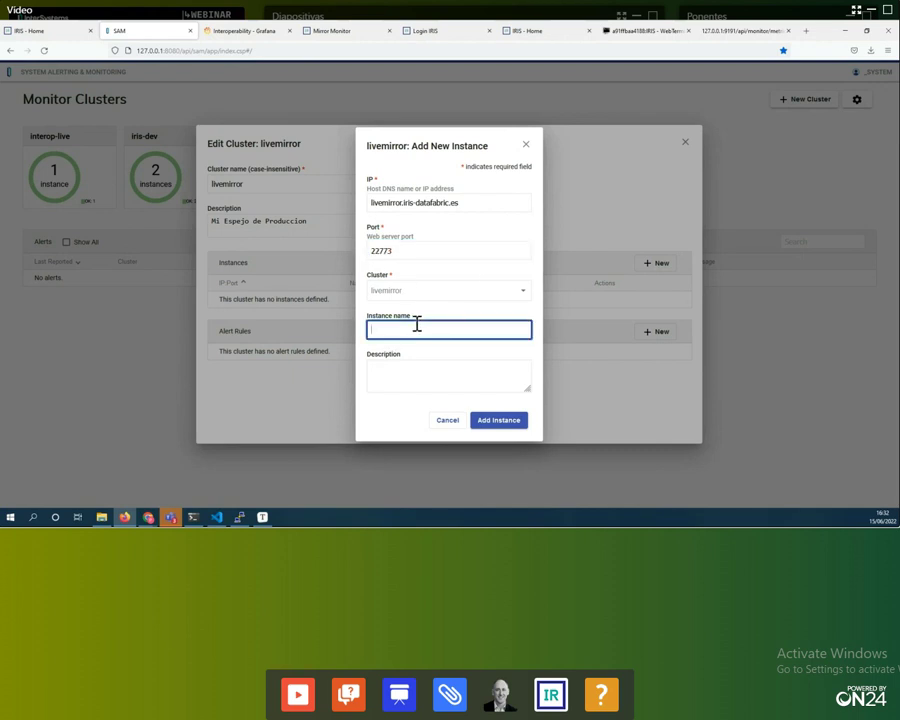
text(MIR1)
click(496, 421)
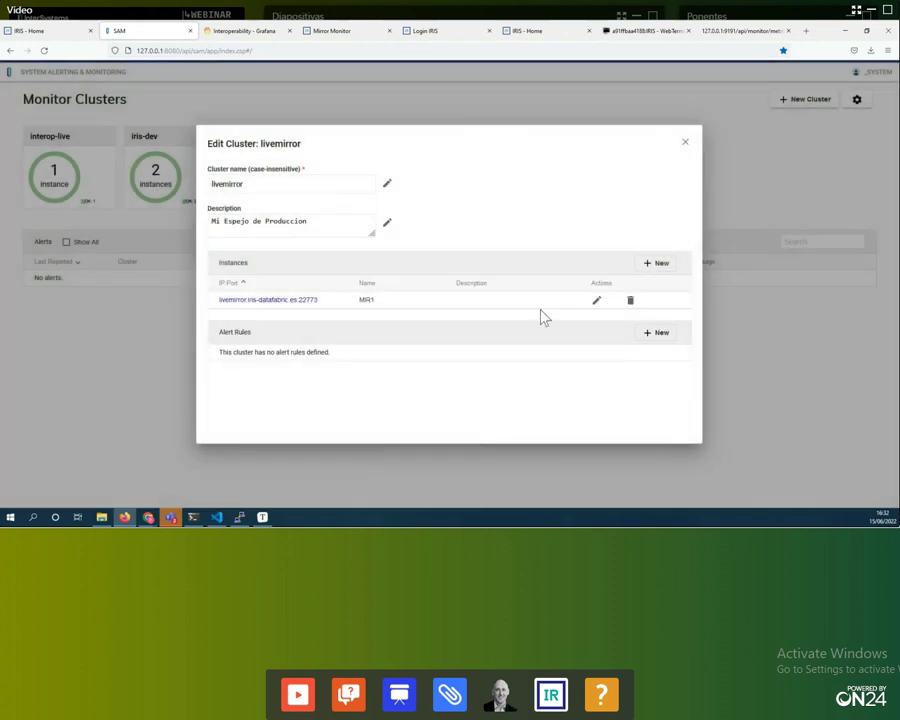
Add a second livemirror instance named MIR2 with host livemirror.iris-datafabric.es and port 32773, and close the cluster editor.
click(652, 263)
text(live)
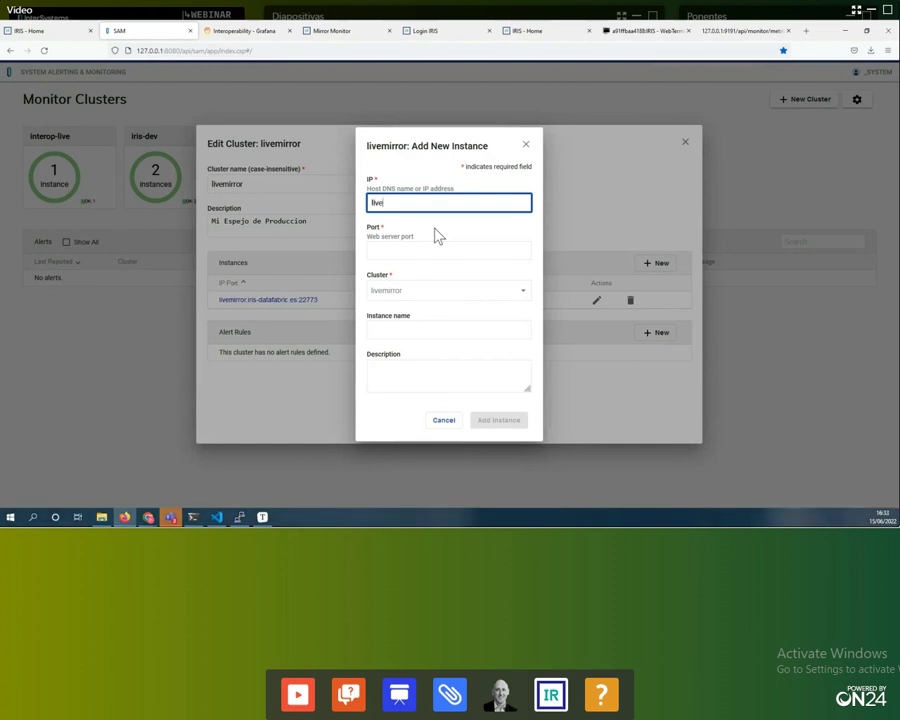
text(mirror.iris-datafabric.es)
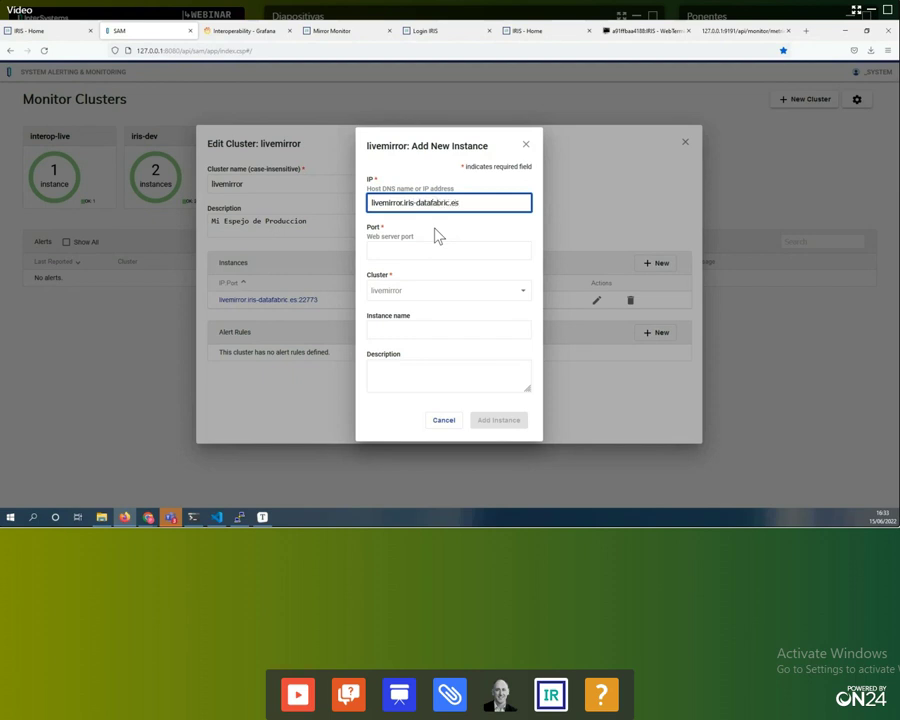
key(Tab)
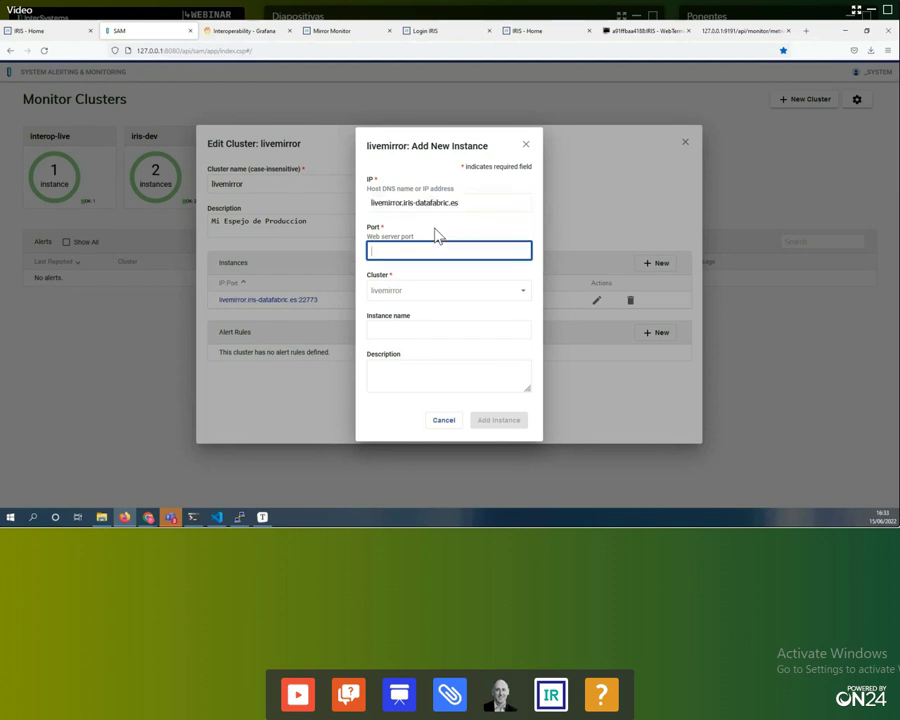
text(32773)
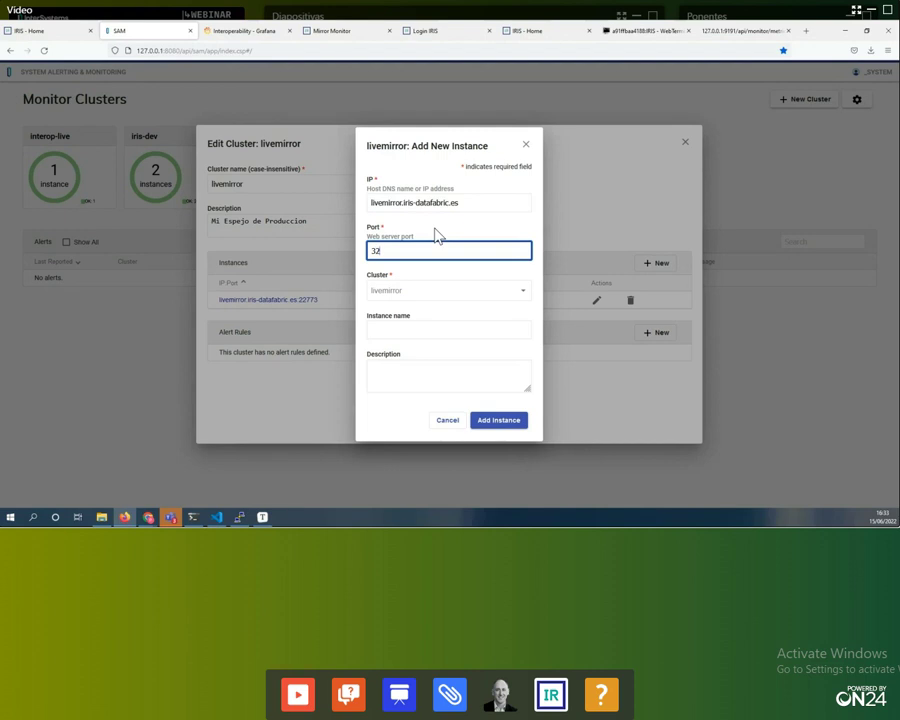
click(412, 333)
text(MIR2)
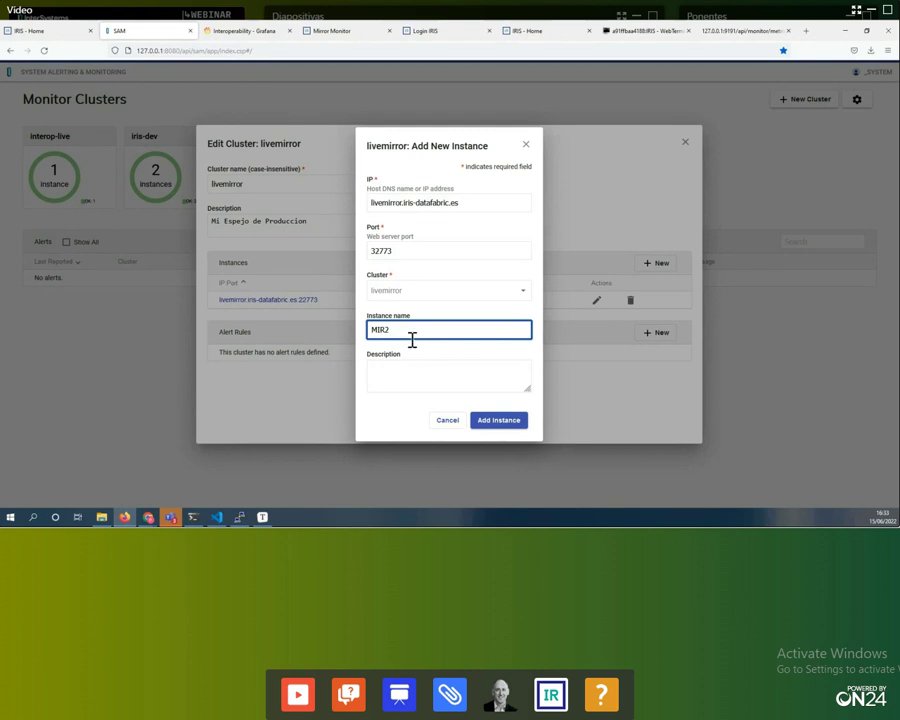
click(485, 424)
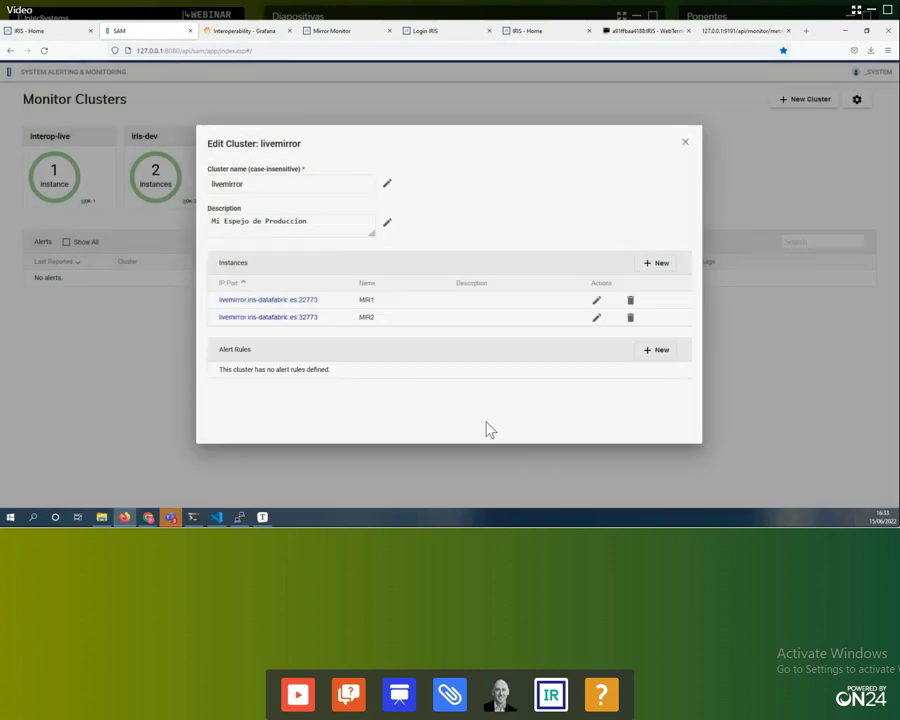
click(685, 145)
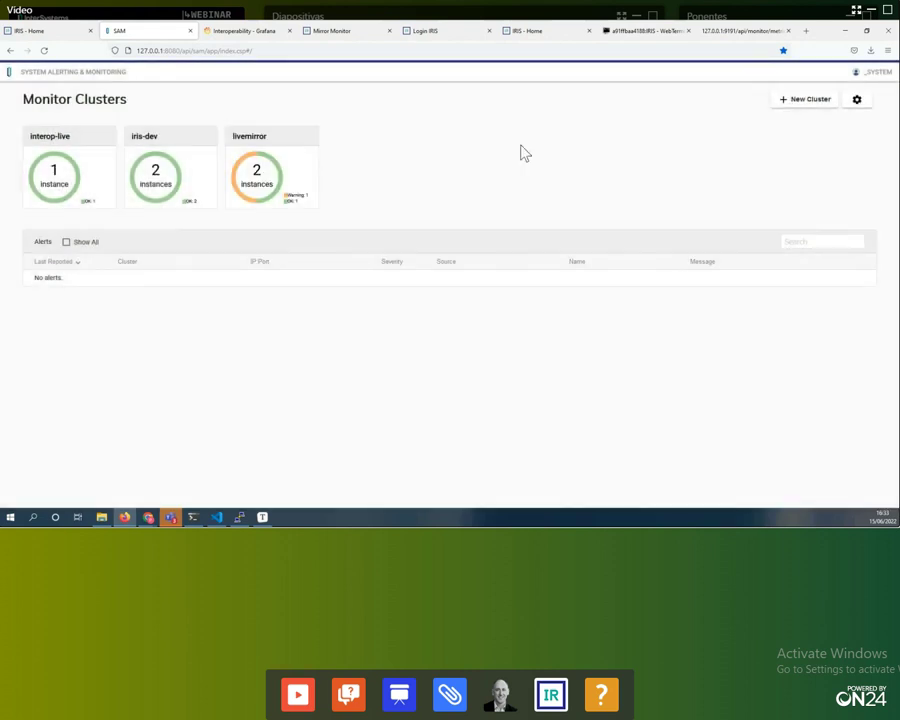
Check the livemirror instances' states, including MIR2's dashboard with all alerts shown, and return to the cluster page.
click(273, 190)
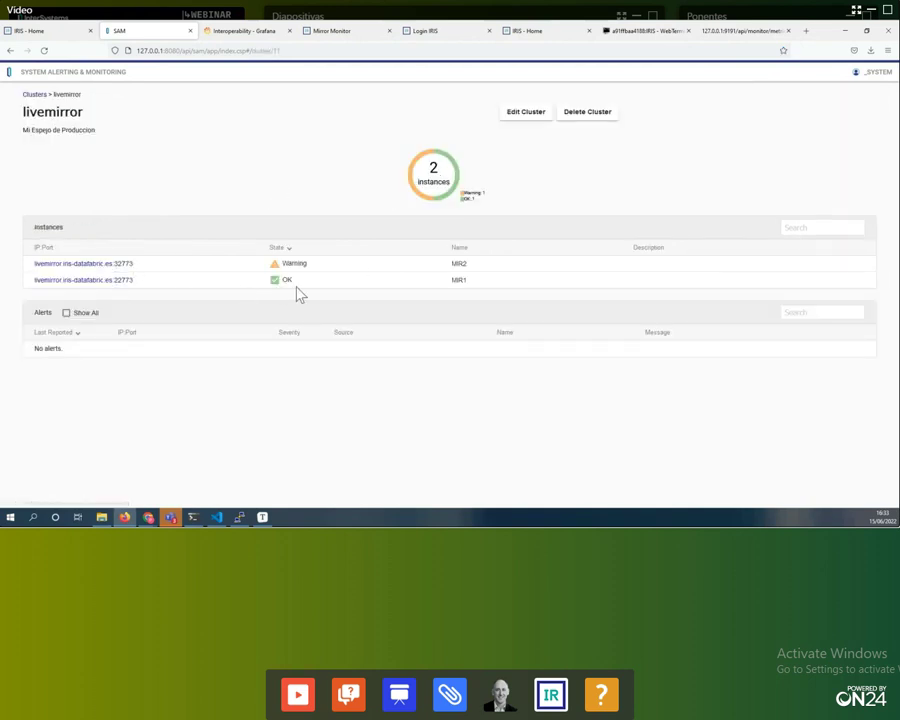
click(110, 265)
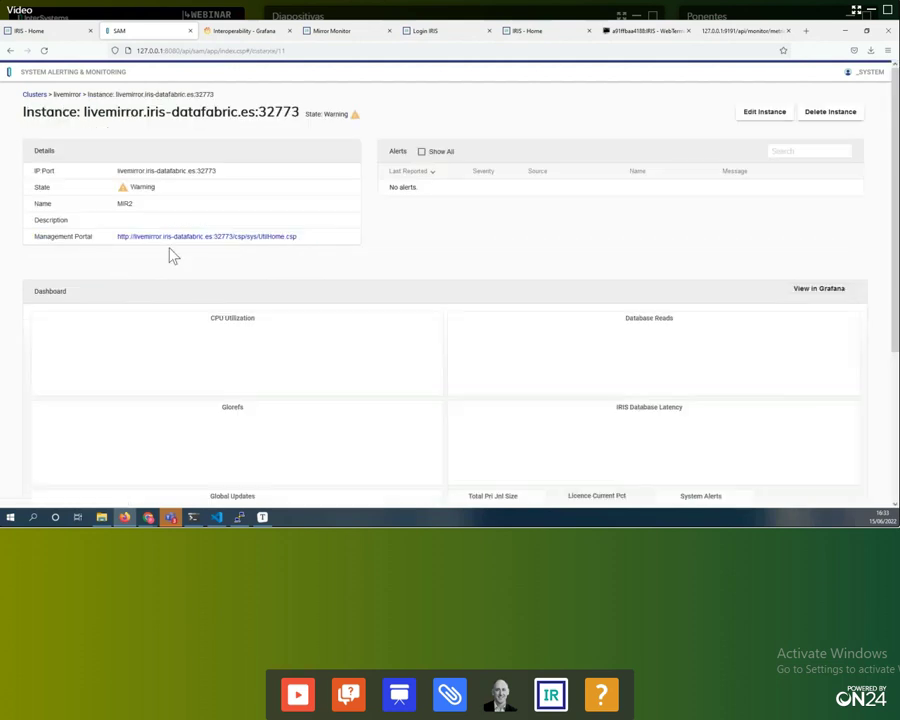
click(421, 152)
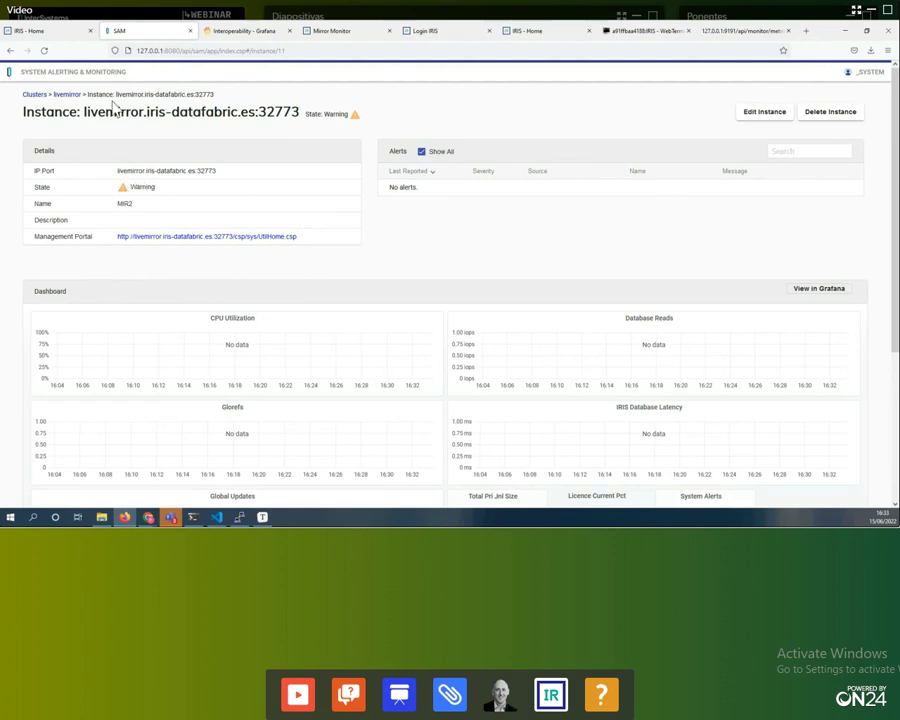
click(67, 95)
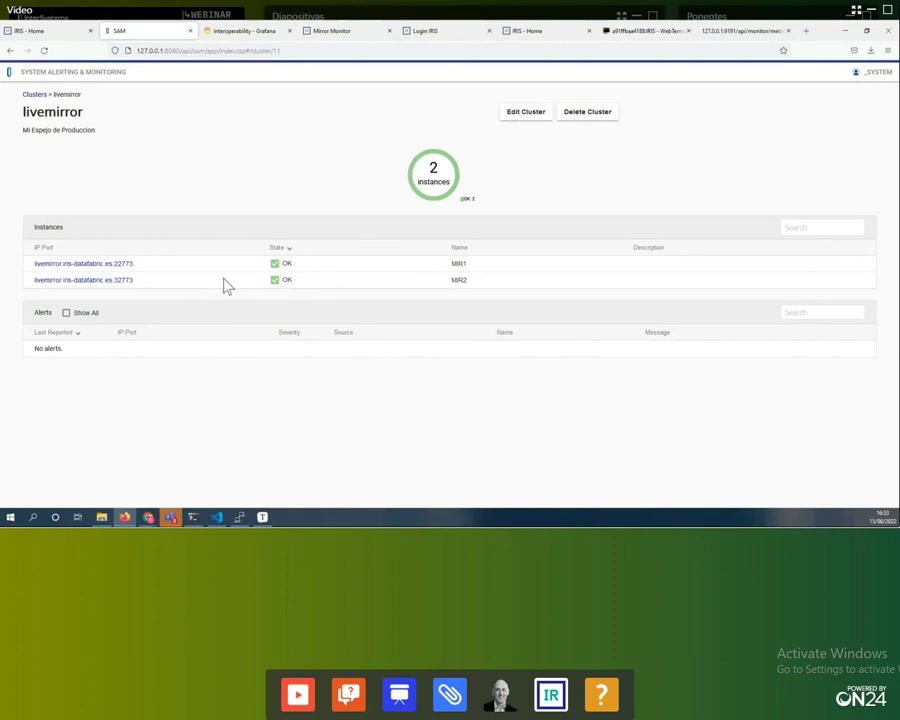
Refresh the Mirror Monitor in the Management Portal and examine the mirror member status and arbiter connection status.
click(335, 31)
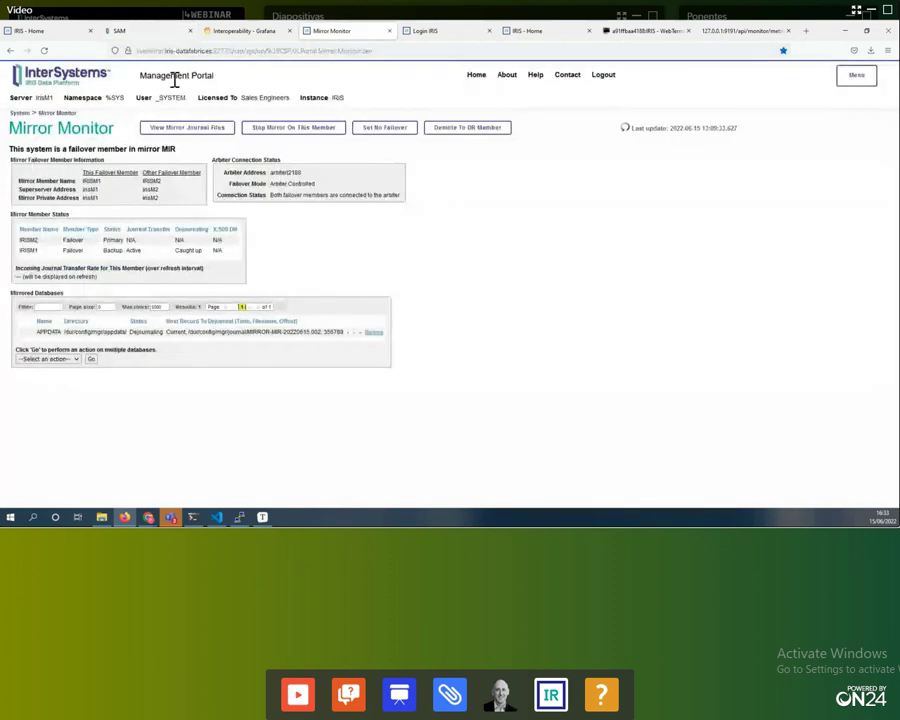
click(43, 50)
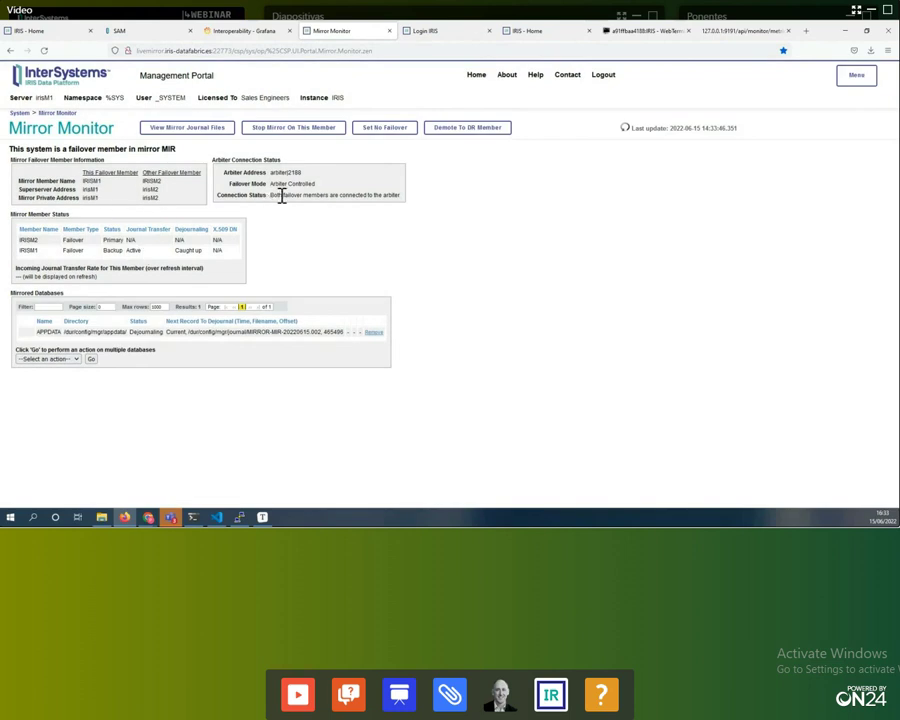
drag(270, 195, 402, 196)
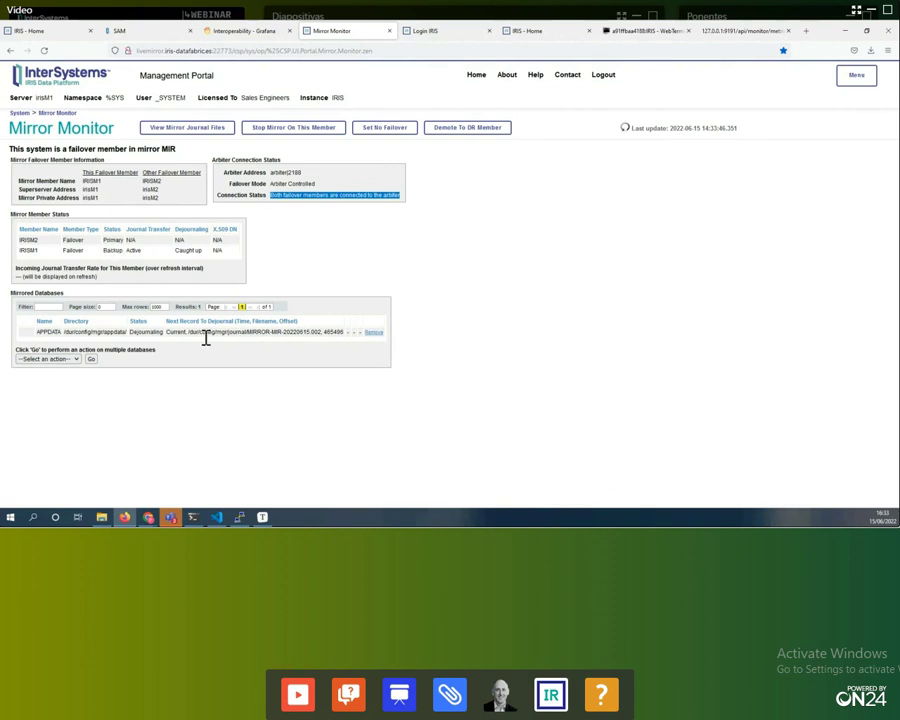
Switch to the irisM1 terminal session, run ^MIRROR, and display the mirror status of this node.
click(200, 505)
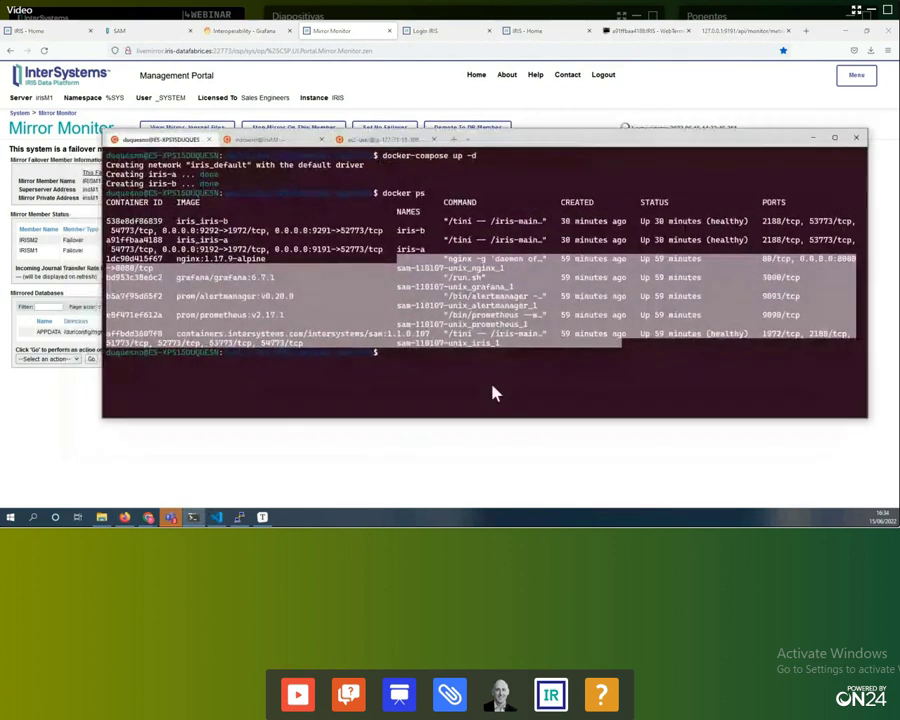
click(268, 140)
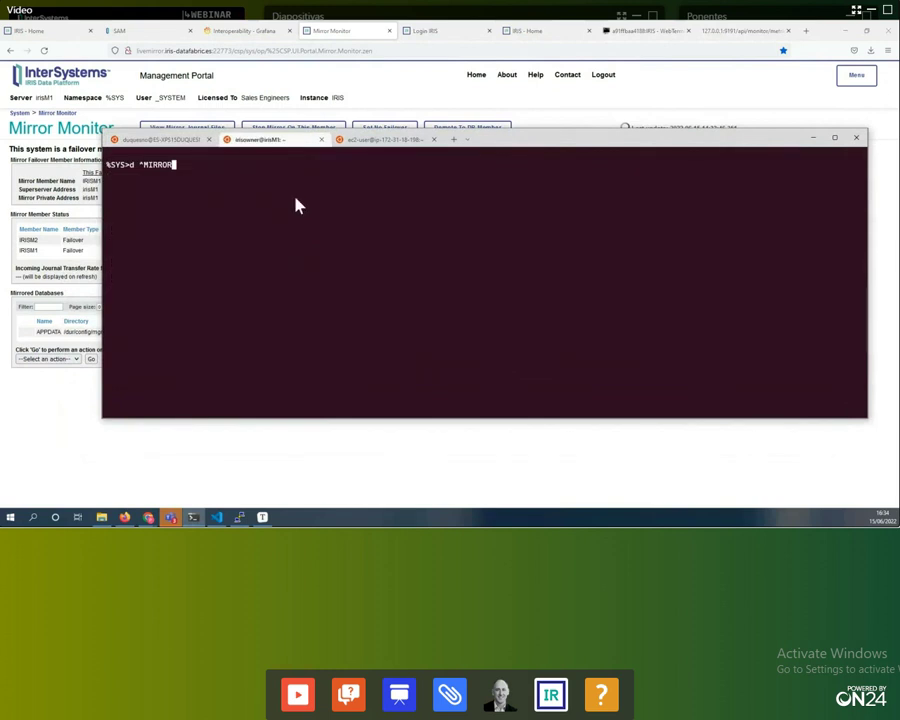
key(Return)
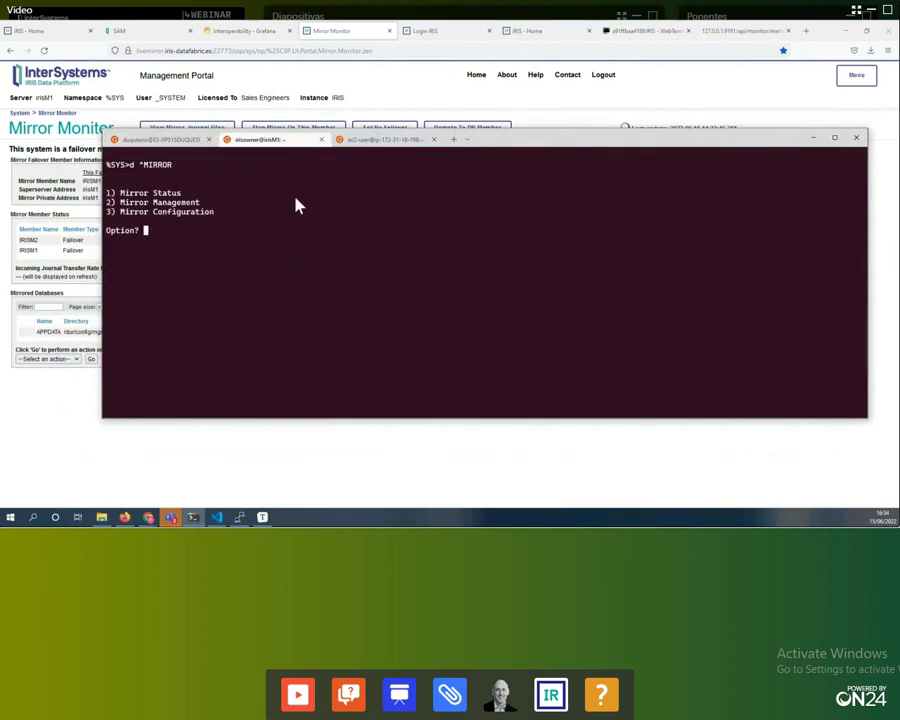
text(1)
key(Return)
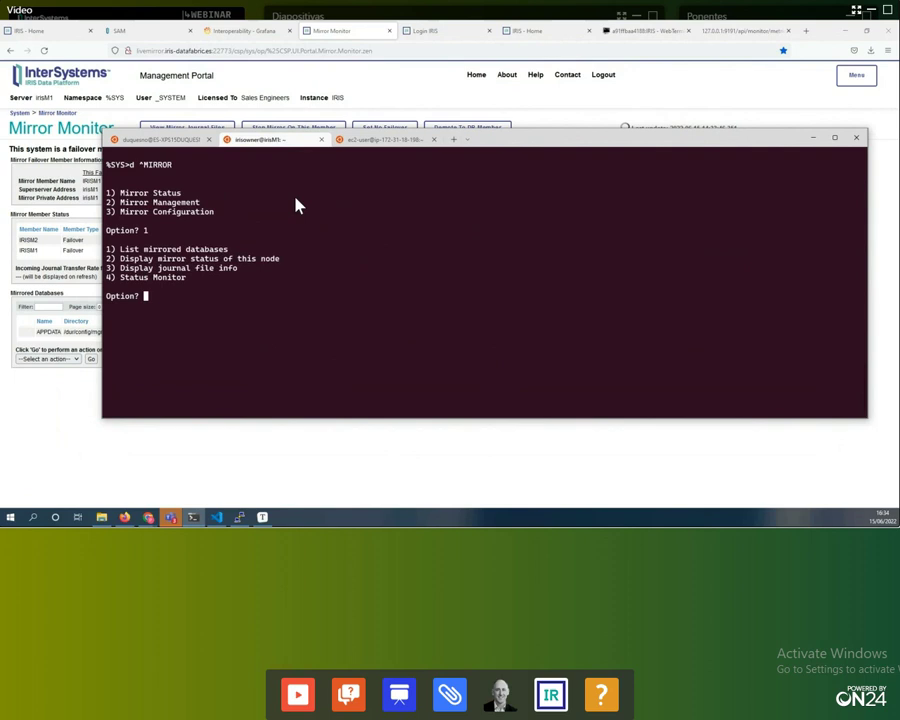
text(2)
key(Return)
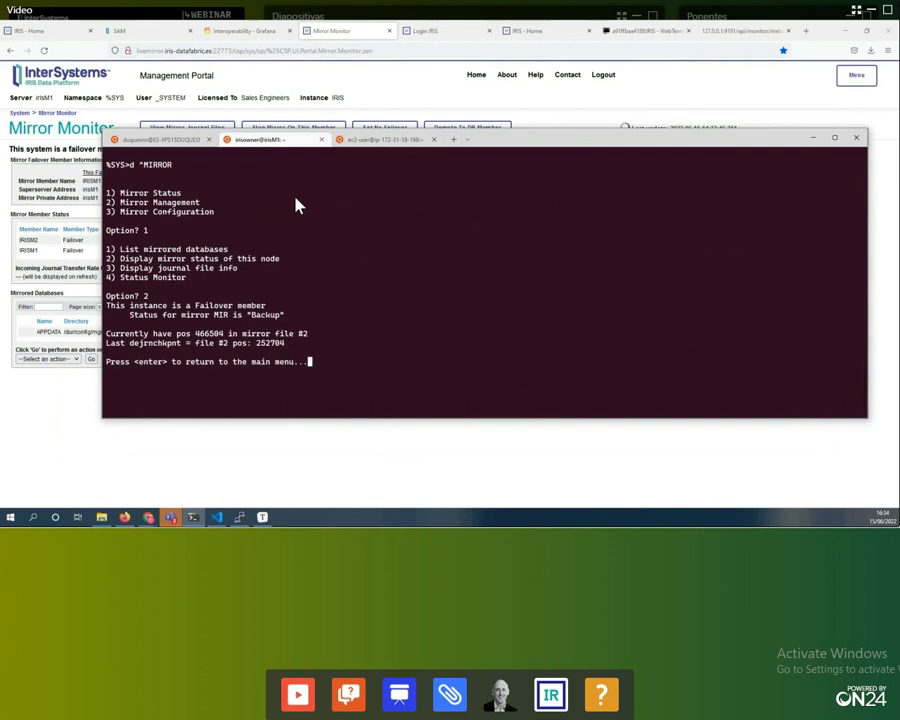
key(Return)
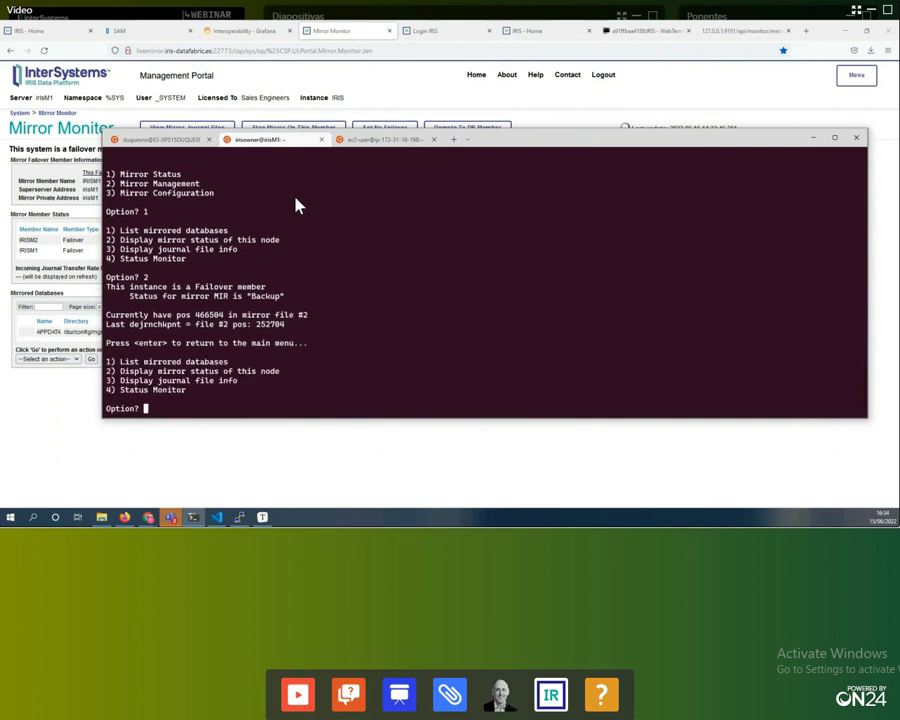
Make this node the primary through Mirror Management option 5, confirming that IRISM2 is forced down, and put the terminal away.
key(Return)
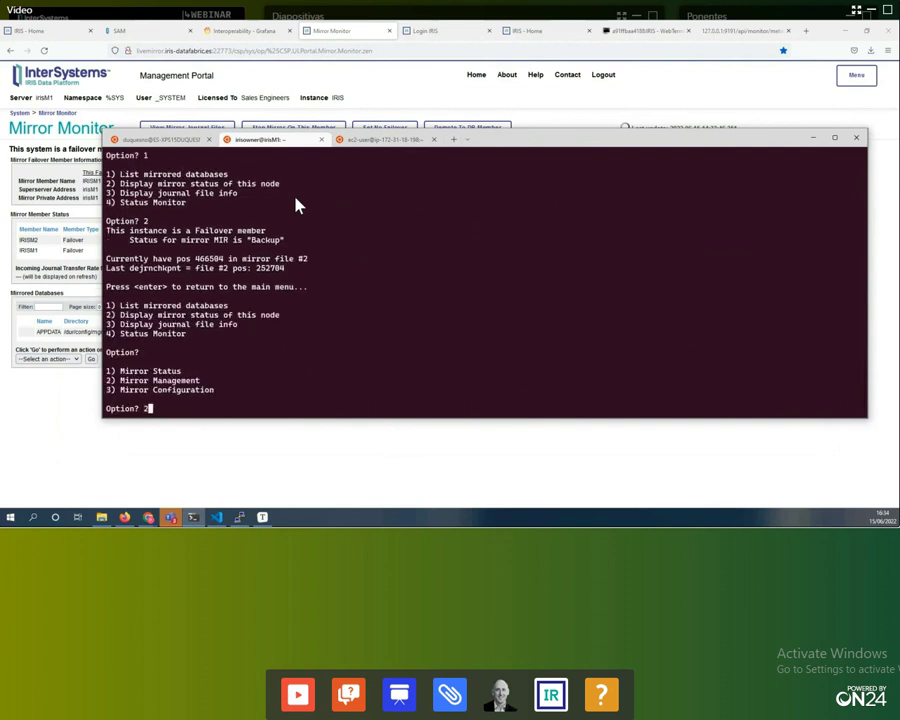
text(2)
key(Return)
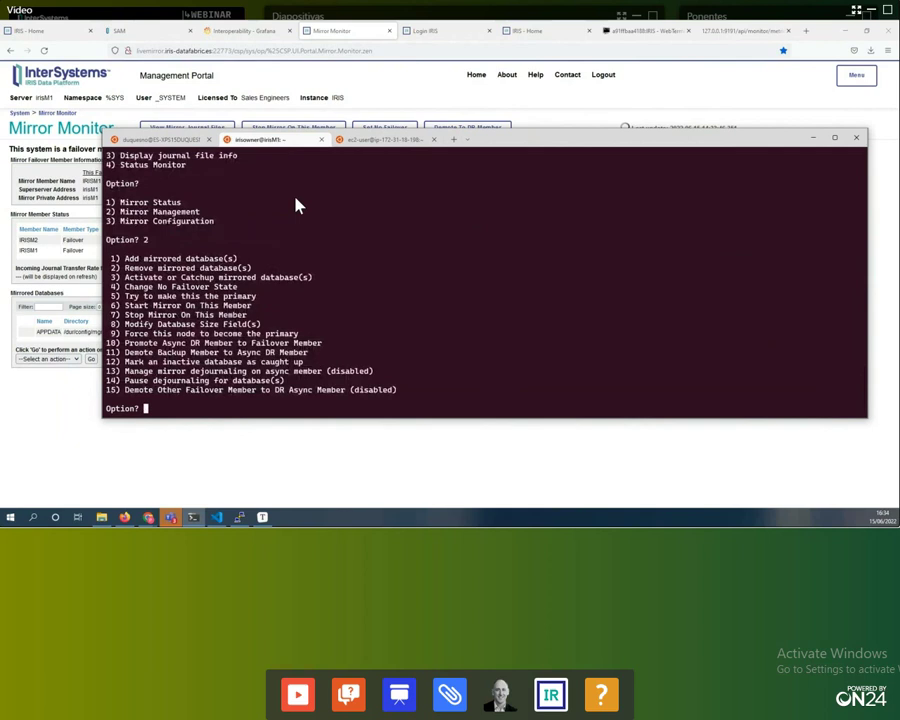
text(5)
key(Return)
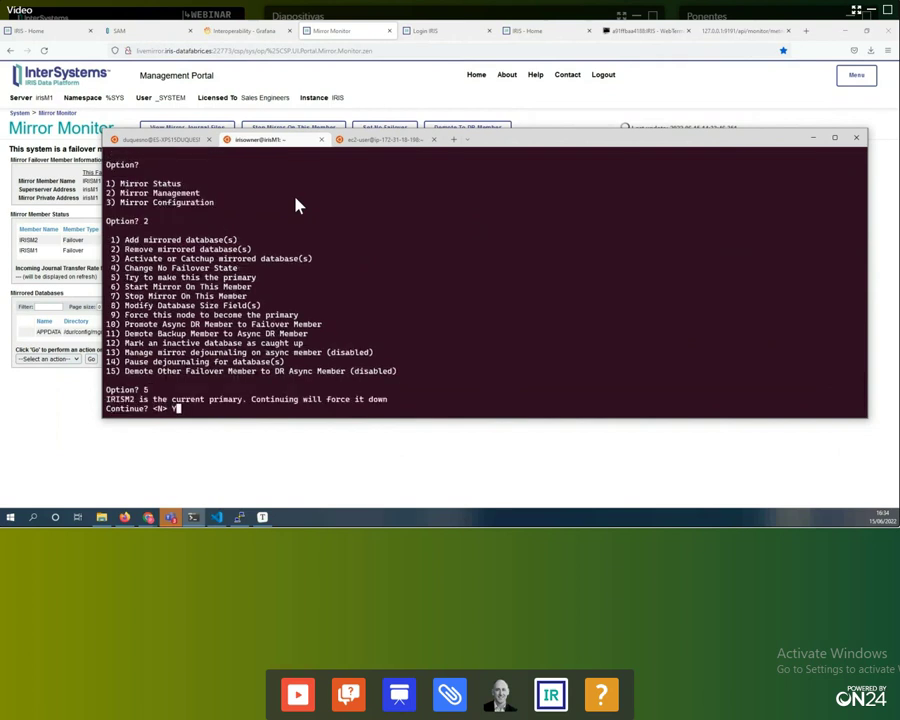
text(Y)
key(Return)
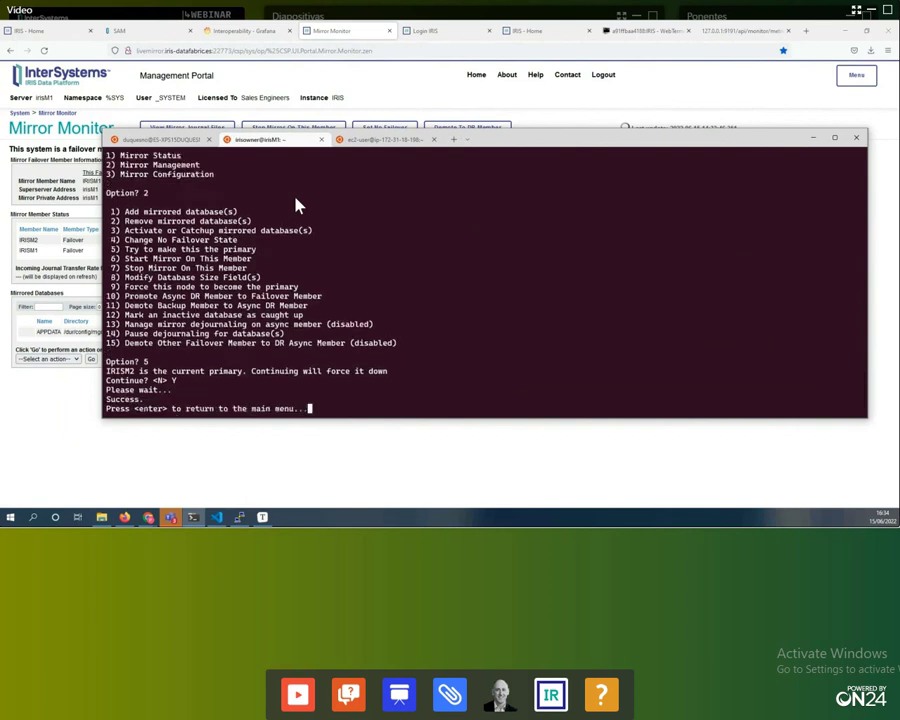
click(812, 143)
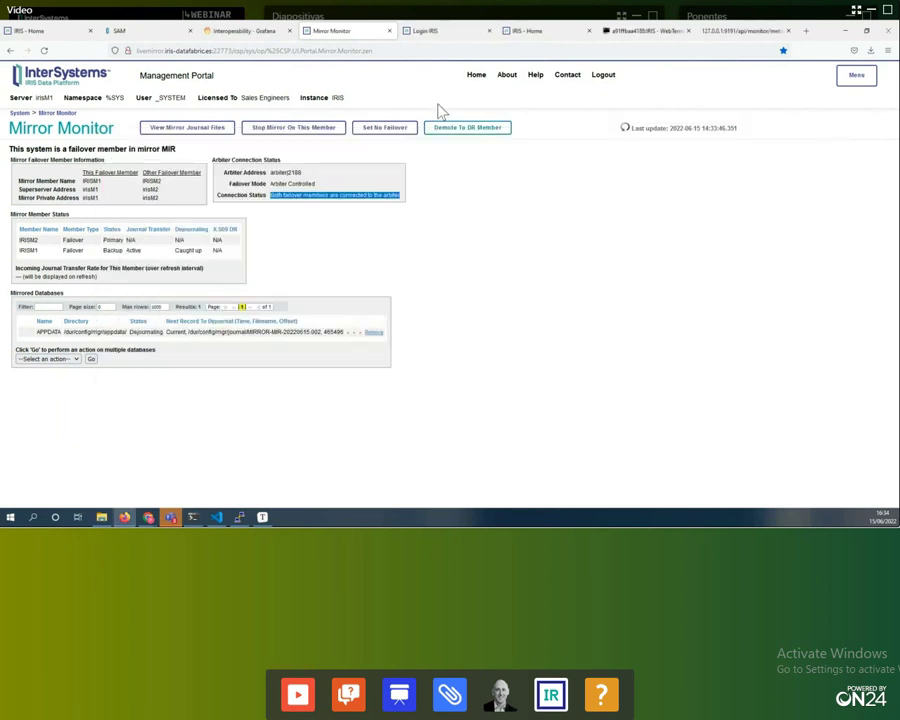
Switch to SAM and examine the livemirror cluster's instance states and the name and message of its alert.
click(150, 35)
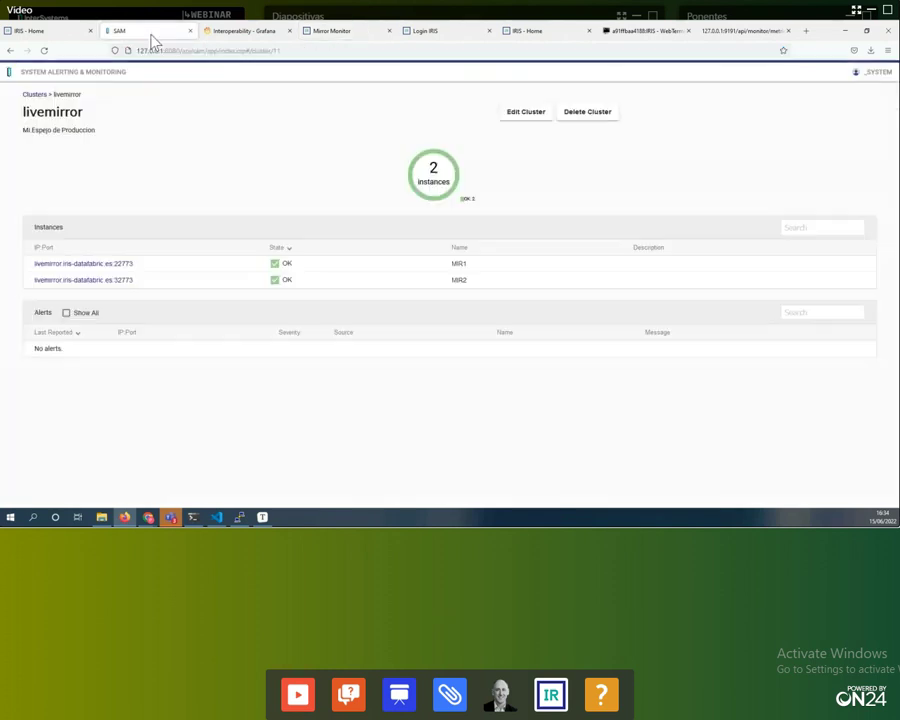
click(27, 90)
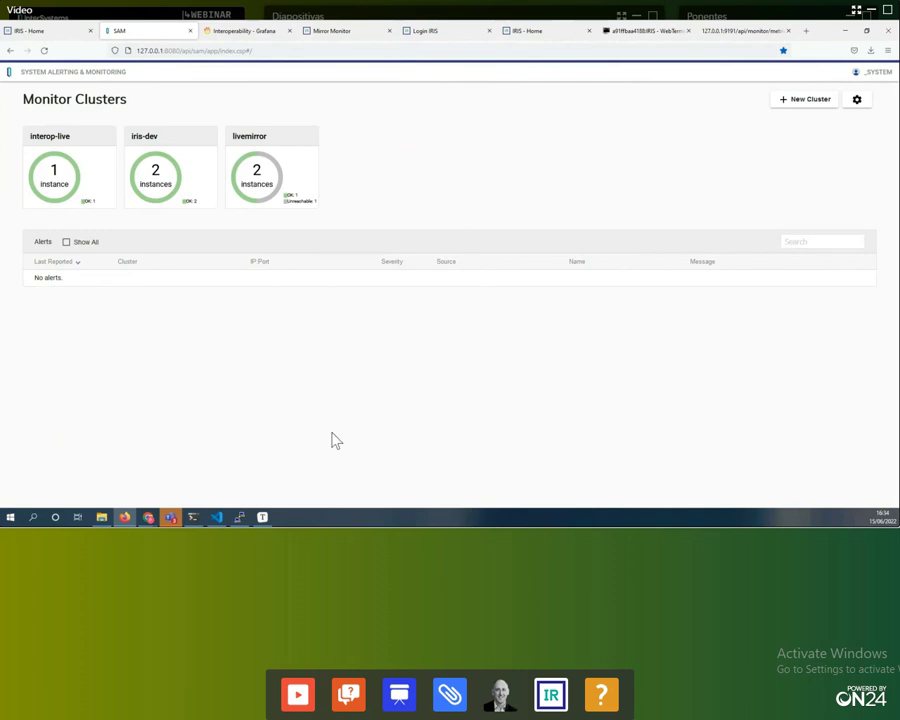
click(258, 192)
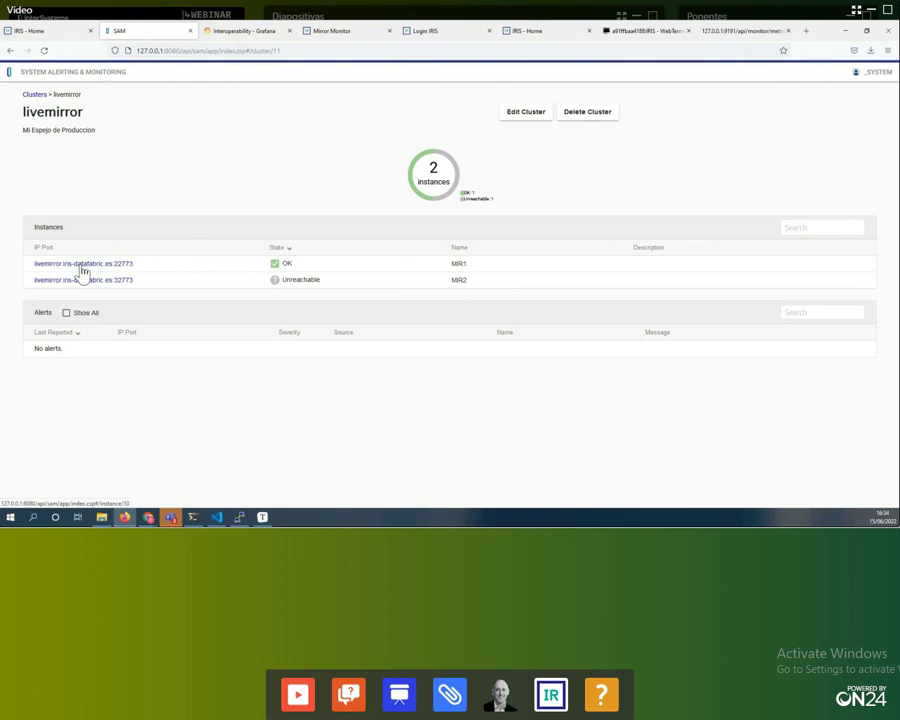
click(35, 94)
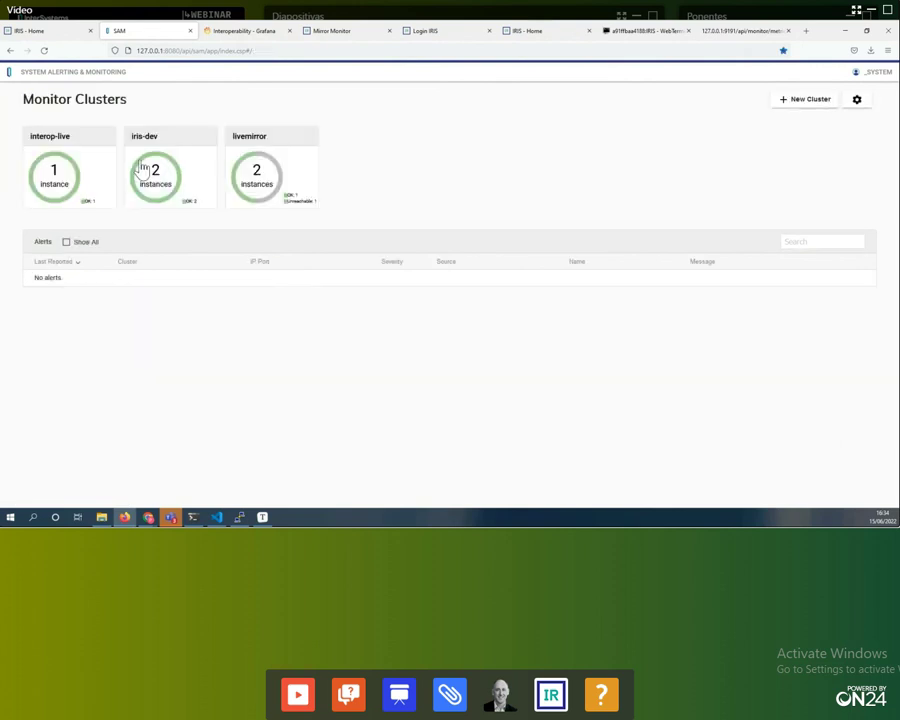
click(260, 192)
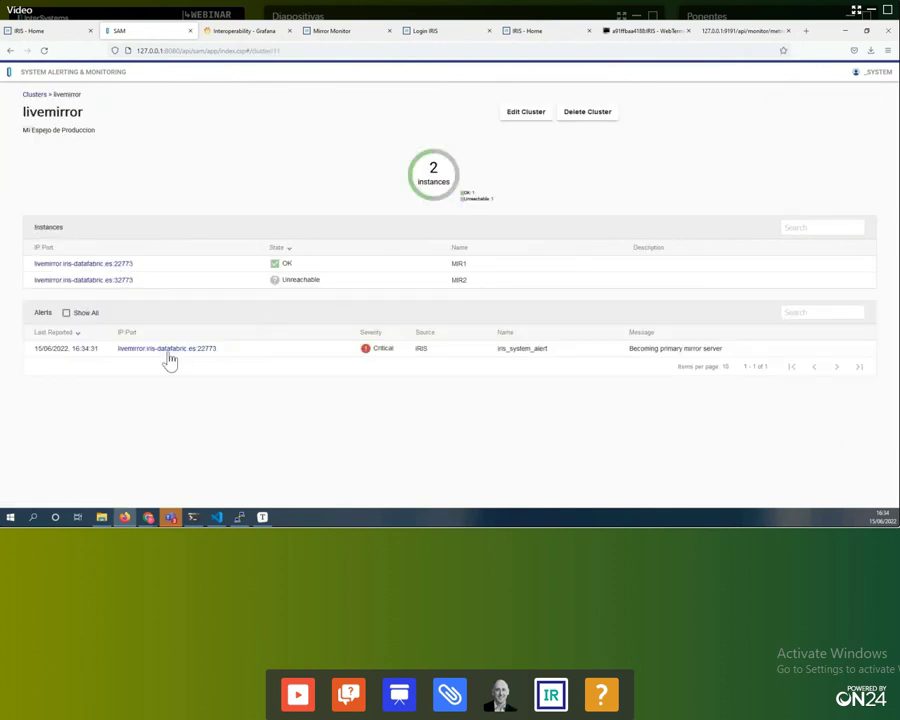
drag(498, 348, 558, 358)
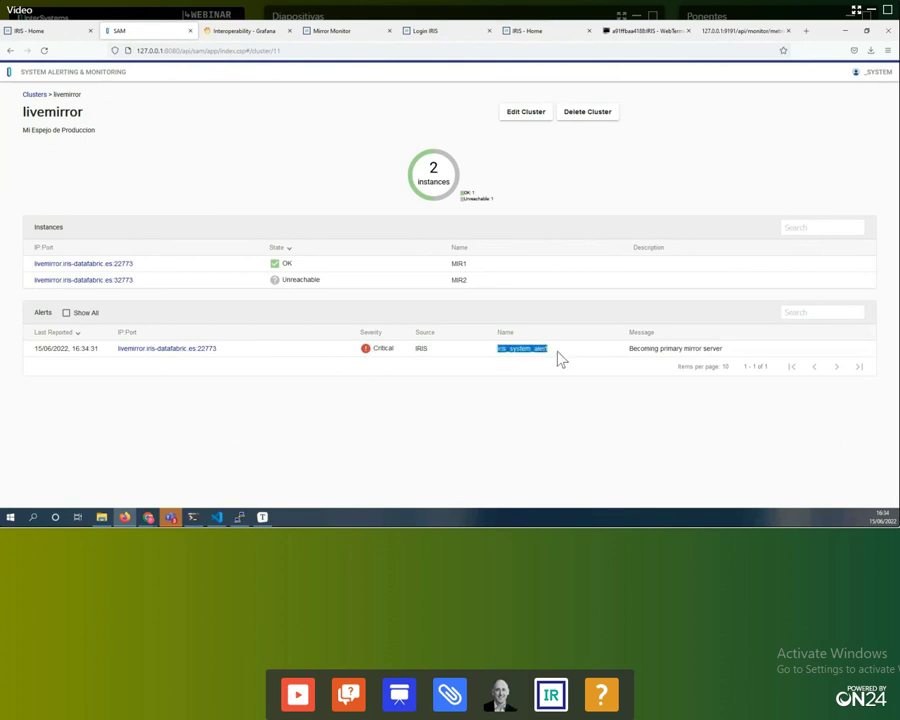
drag(628, 348, 735, 360)
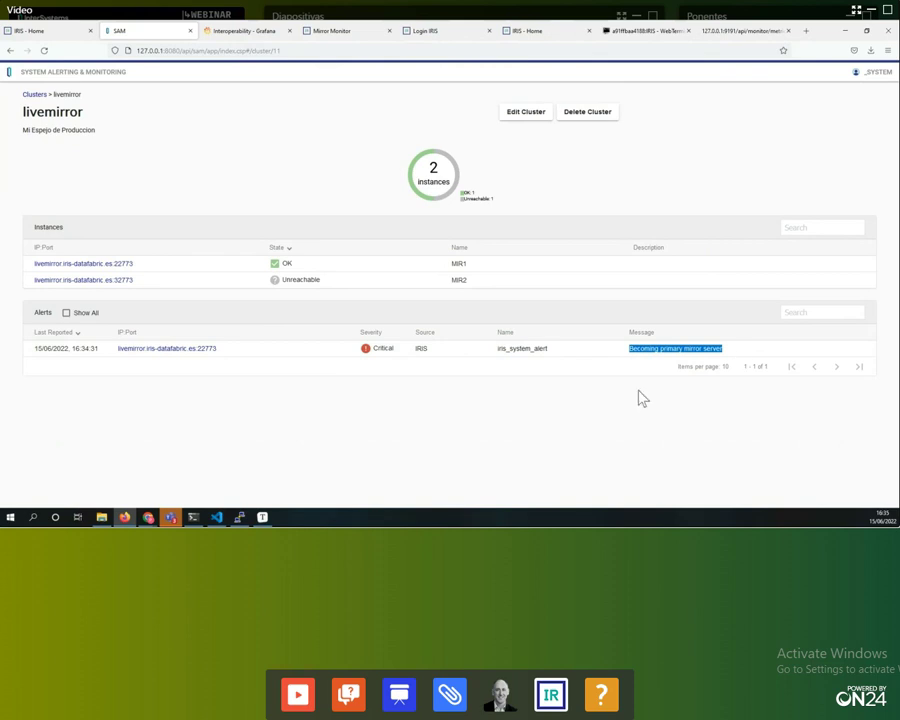
Copy the alerting instance's address and open livemirror.iris-datafabric.es:22773/api/monitor/metrics in a new browser page.
click(120, 358)
drag(120, 358, 215, 358)
key(ctrl+c)
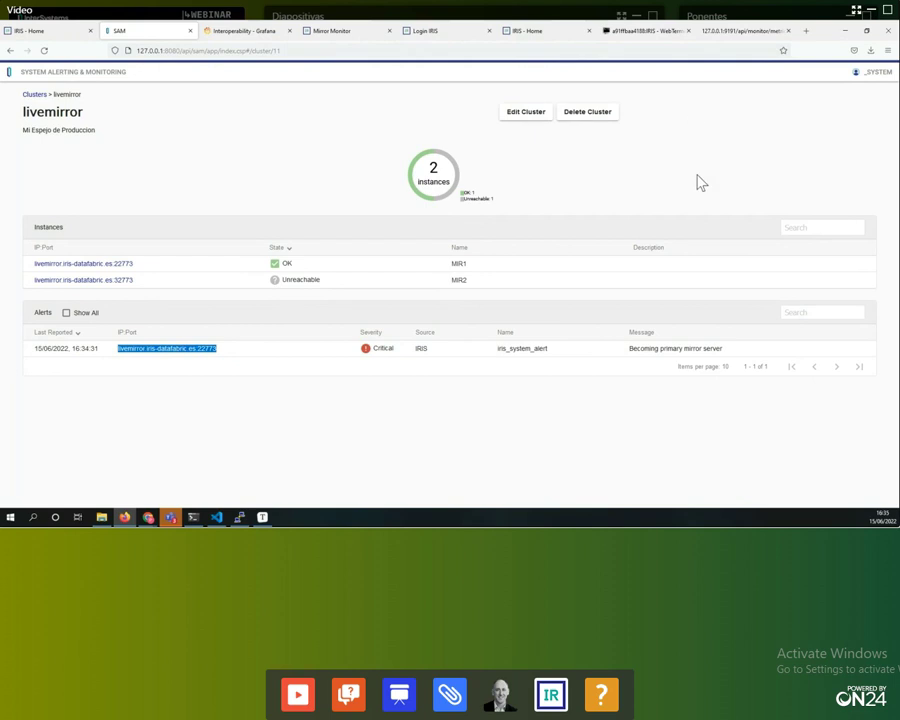
click(806, 31)
click(712, 51)
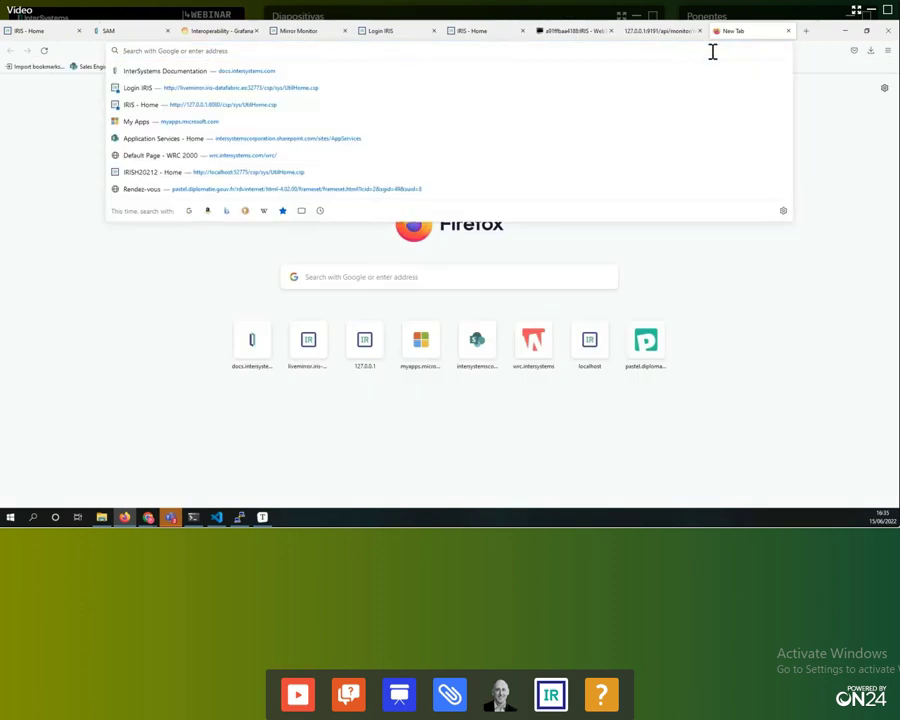
key(ctrl+v)
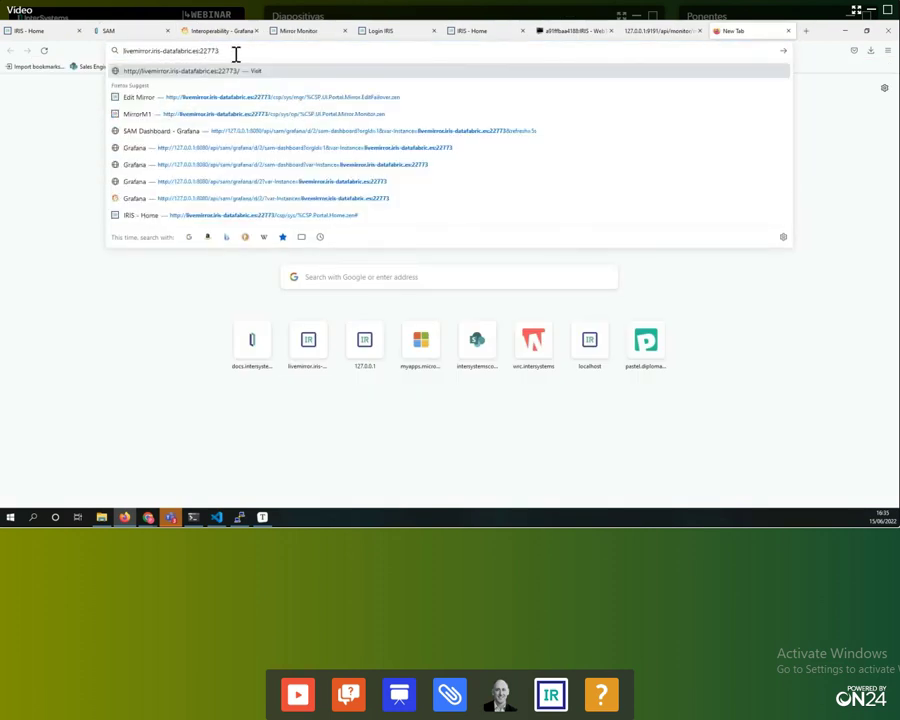
text(/)
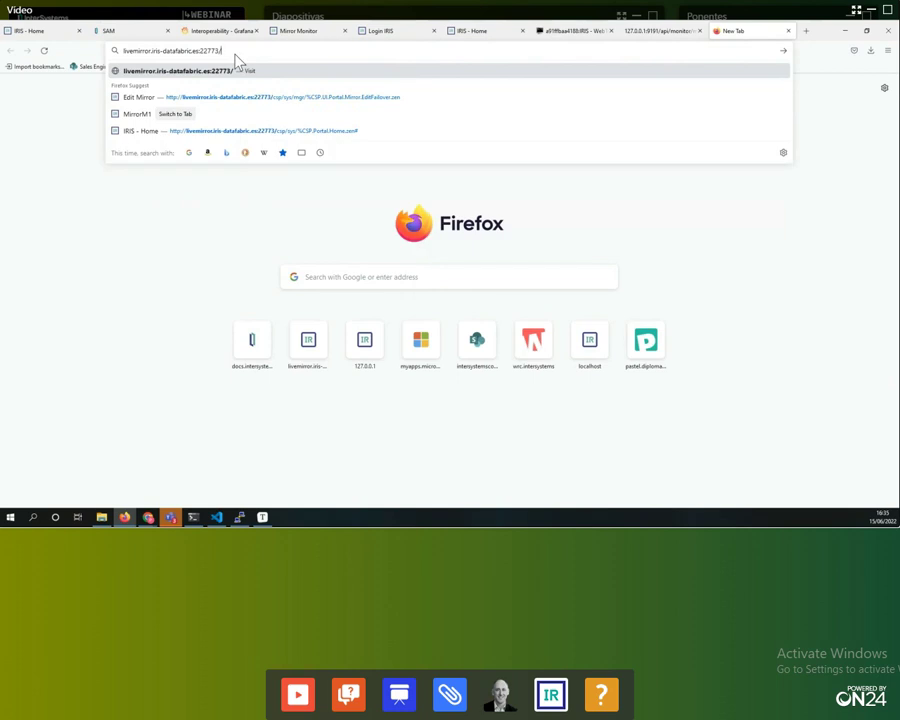
text(api/monitor)
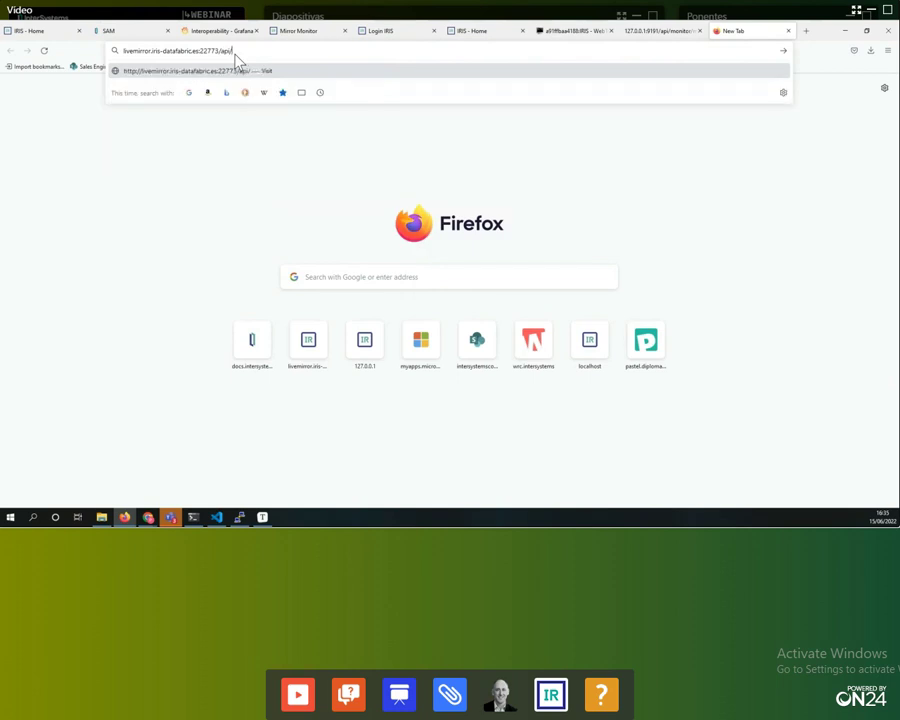
text(/metrics)
key(Return)
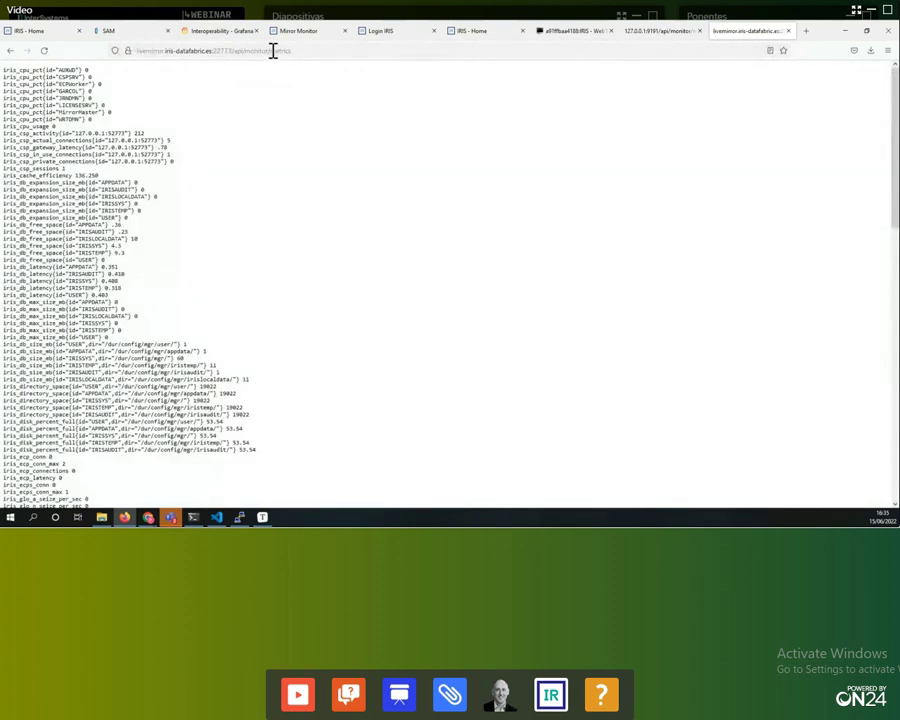
Change the address to the /api/monitor/alerts endpoint on port 22773 and examine its raw data.
click(272, 50)
key(End)
key(BackSpace)
key(BackSpace)
key(BackSpace)
key(BackSpace)
key(BackSpace)
key(BackSpace)
key(BackSpace)
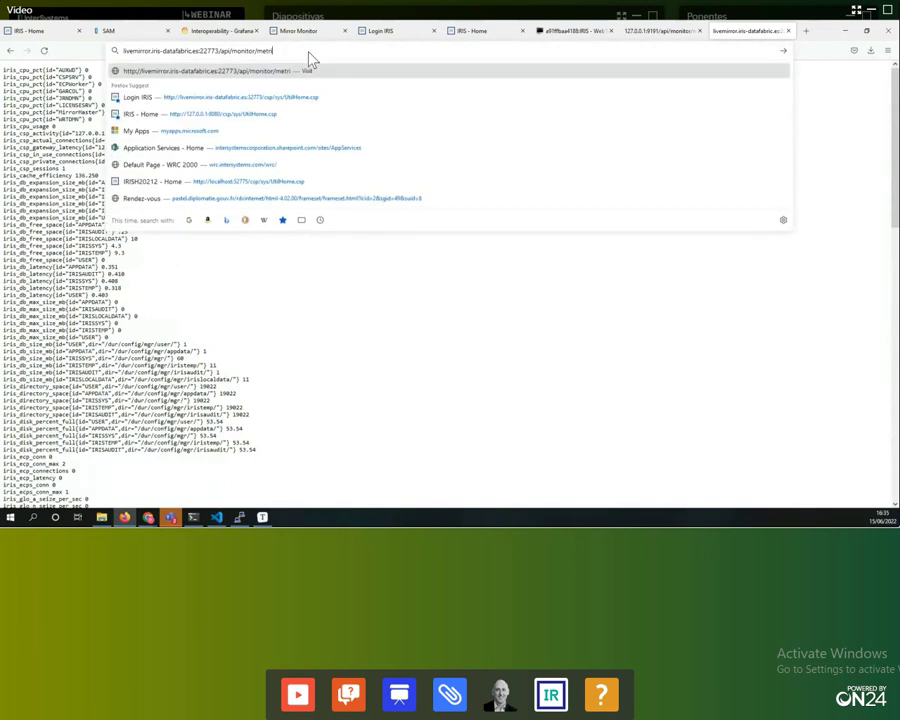
text(a)
text(lerts)
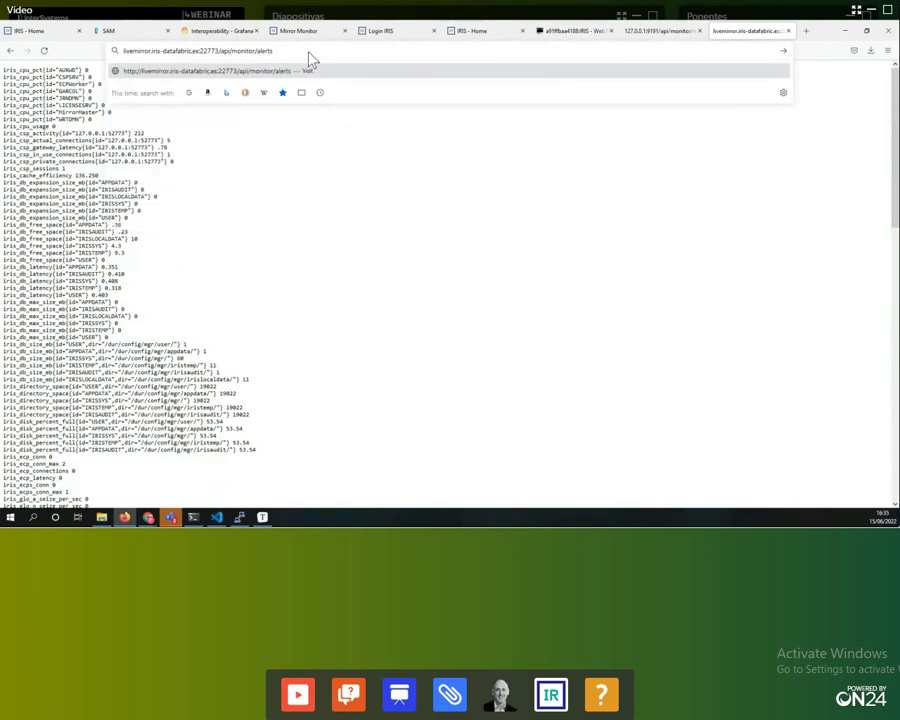
key(Return)
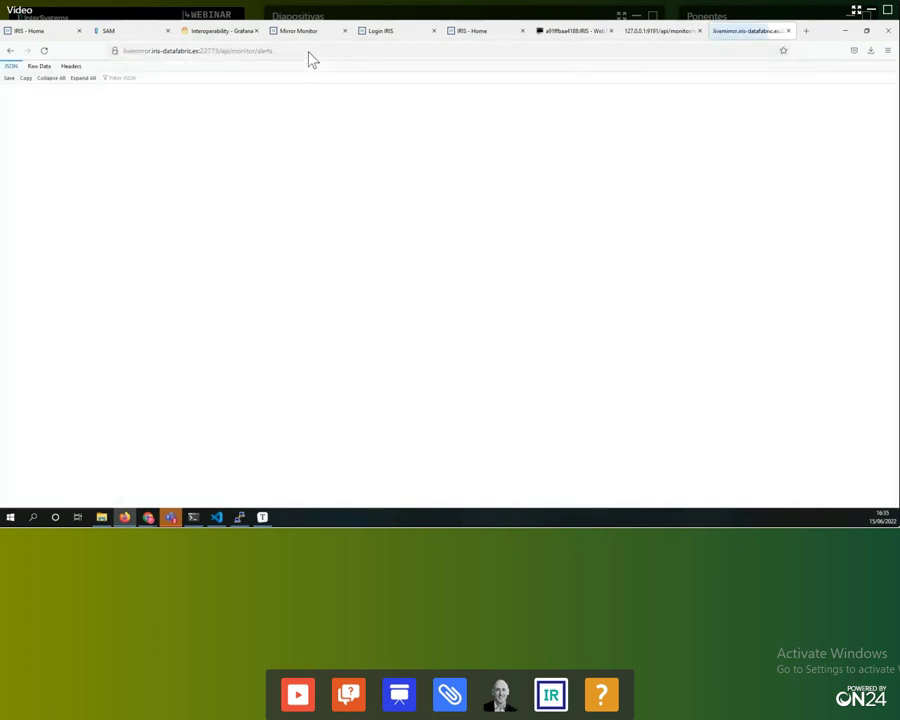
click(39, 66)
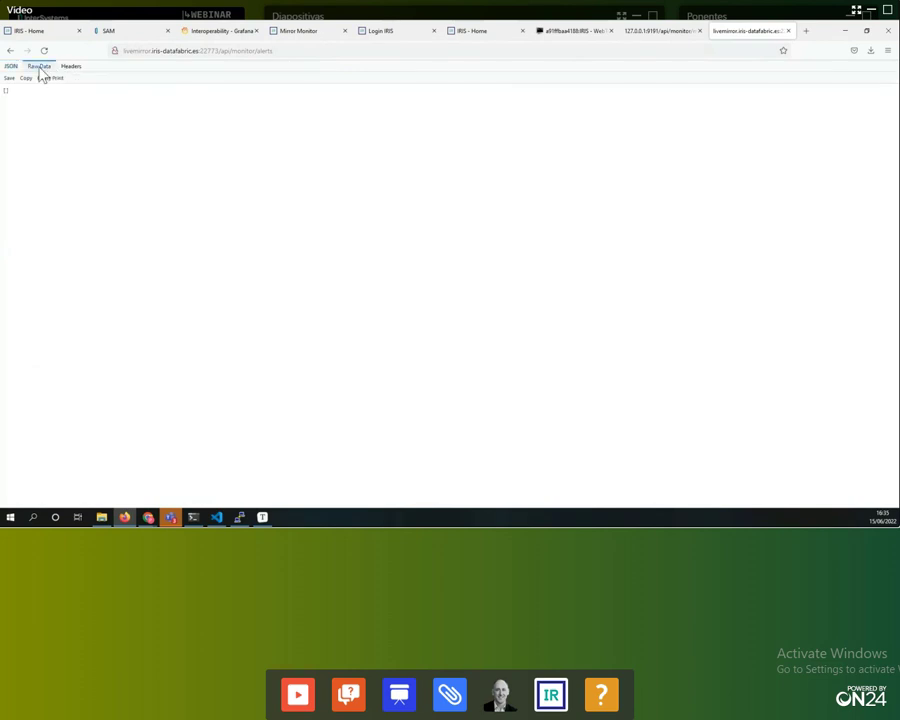
drag(4, 95, 40, 100)
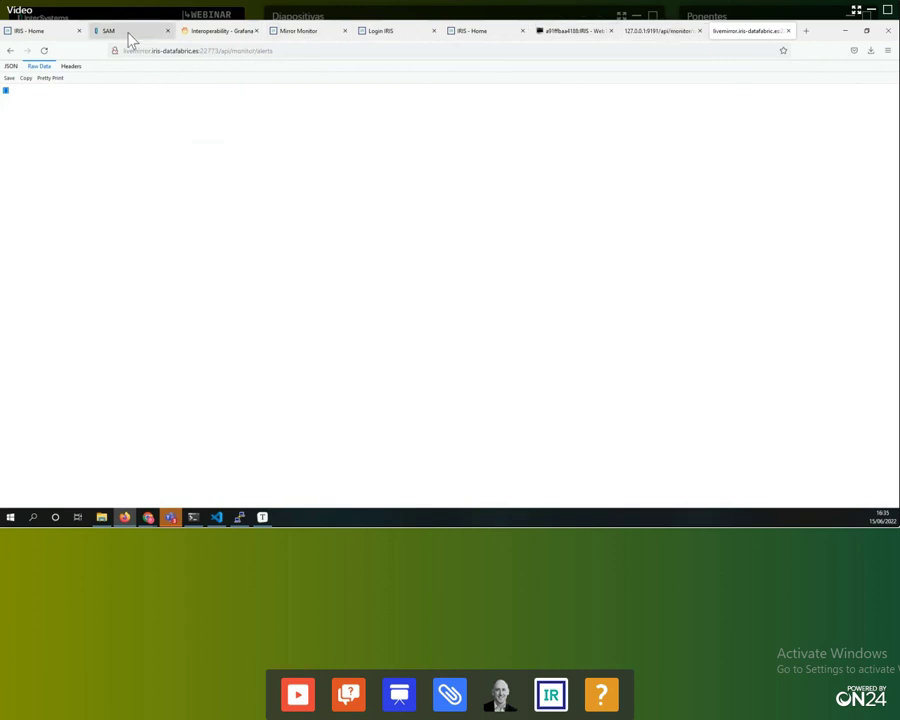
Request the same alerts endpoint on port 32773 for the other mirror member.
click(204, 50)
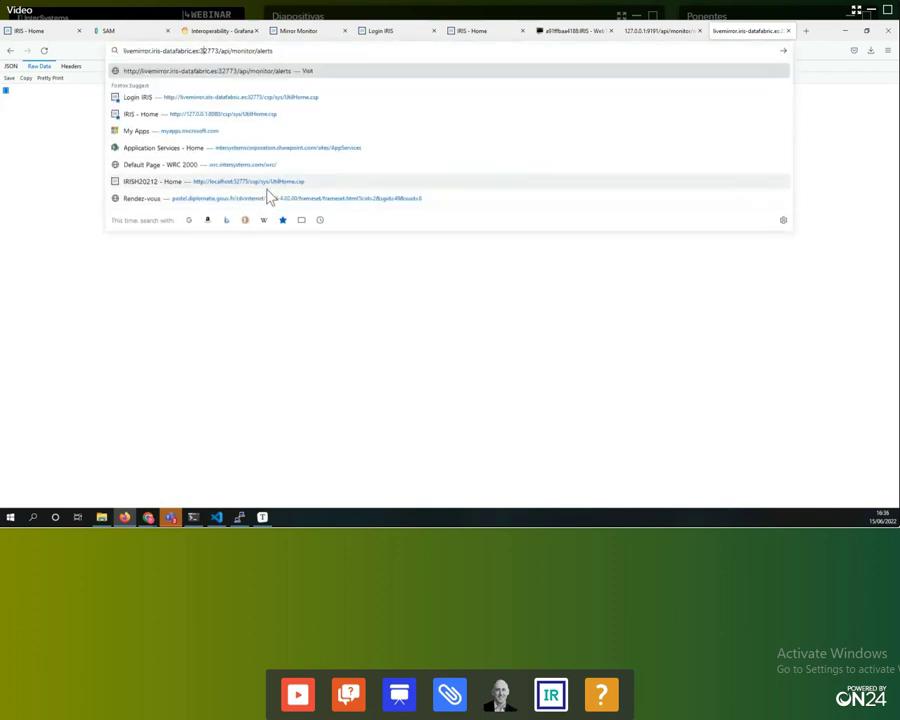
key(Return)
click(290, 50)
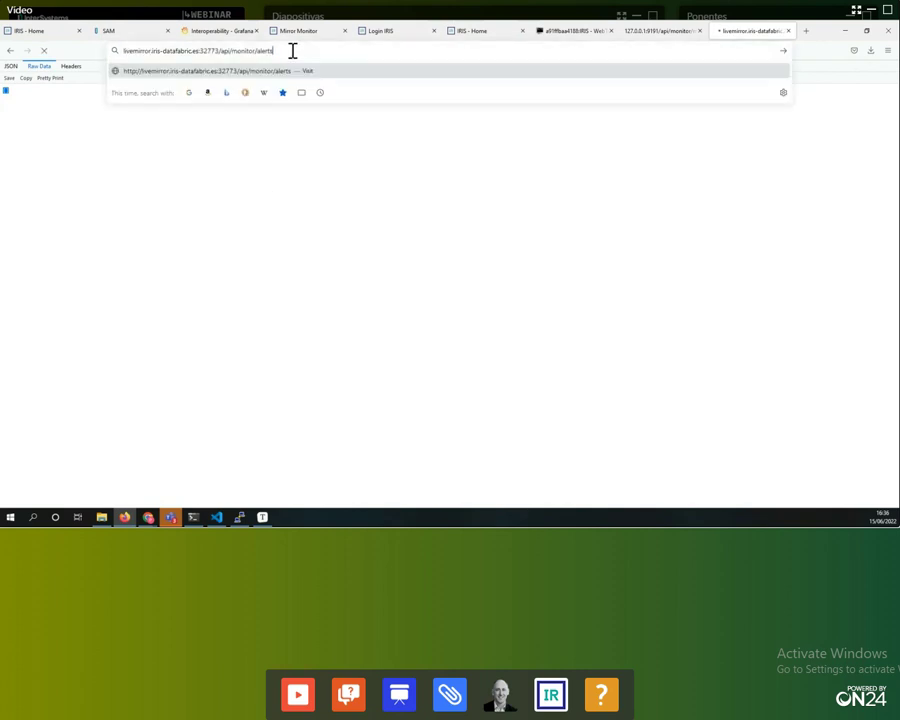
key(Return)
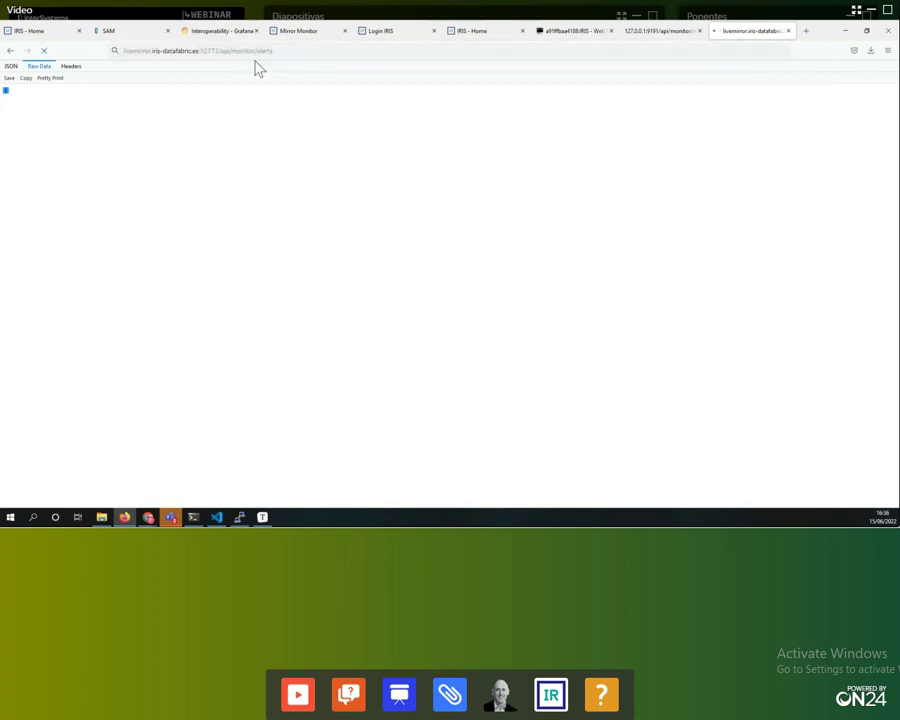
Return to SAM, review the livemirror alert and the cluster overview, and open the iris-dev cluster.
click(115, 30)
drag(372, 348, 717, 351)
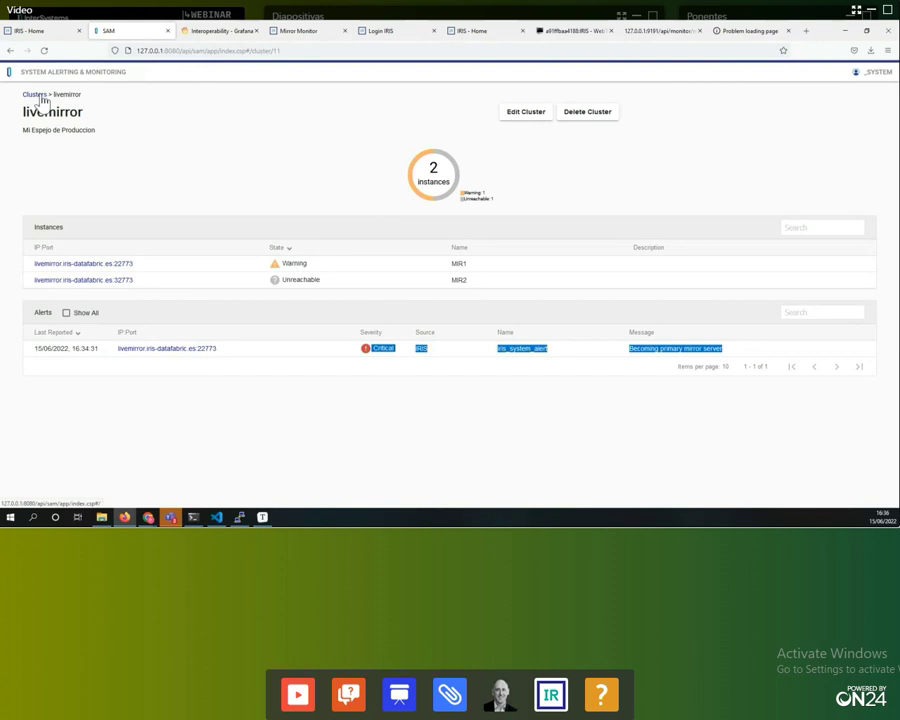
click(41, 94)
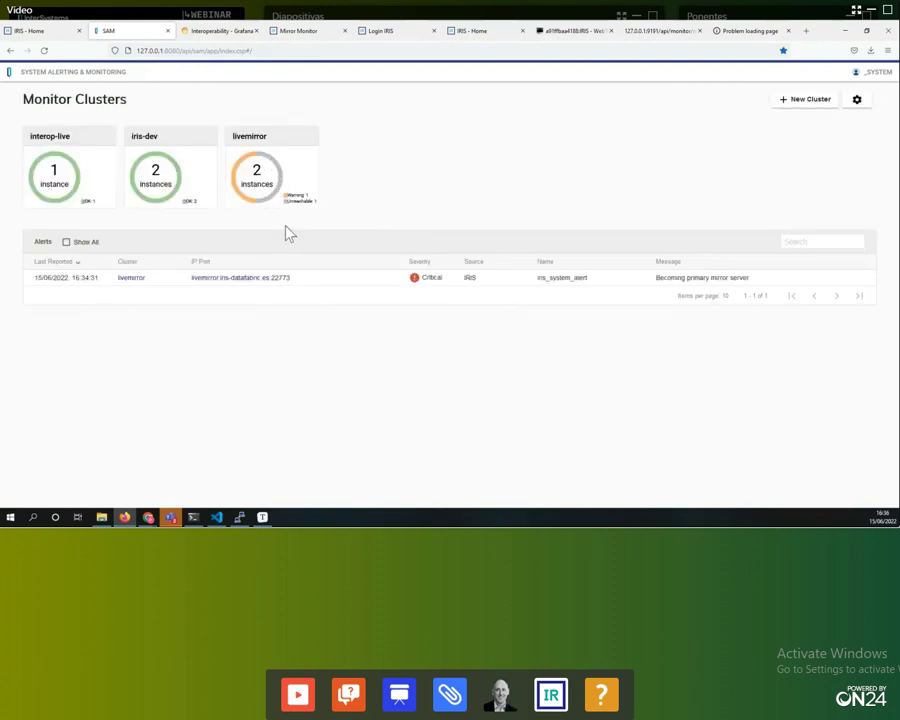
click(160, 190)
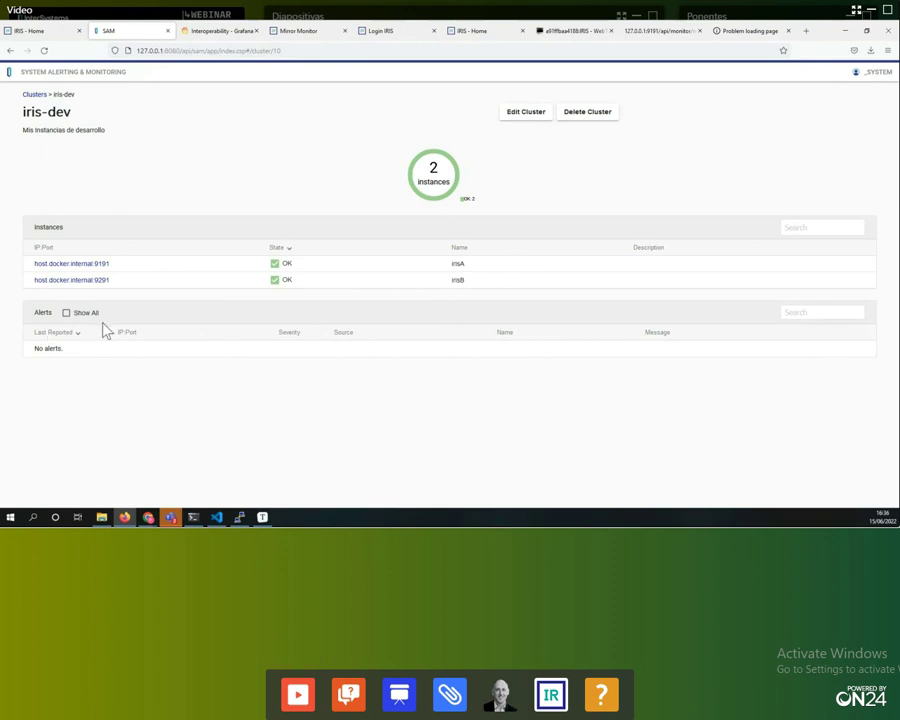
Start a new alert rule for the iris-dev cluster and name it GlobalReferencesAltos.
click(525, 112)
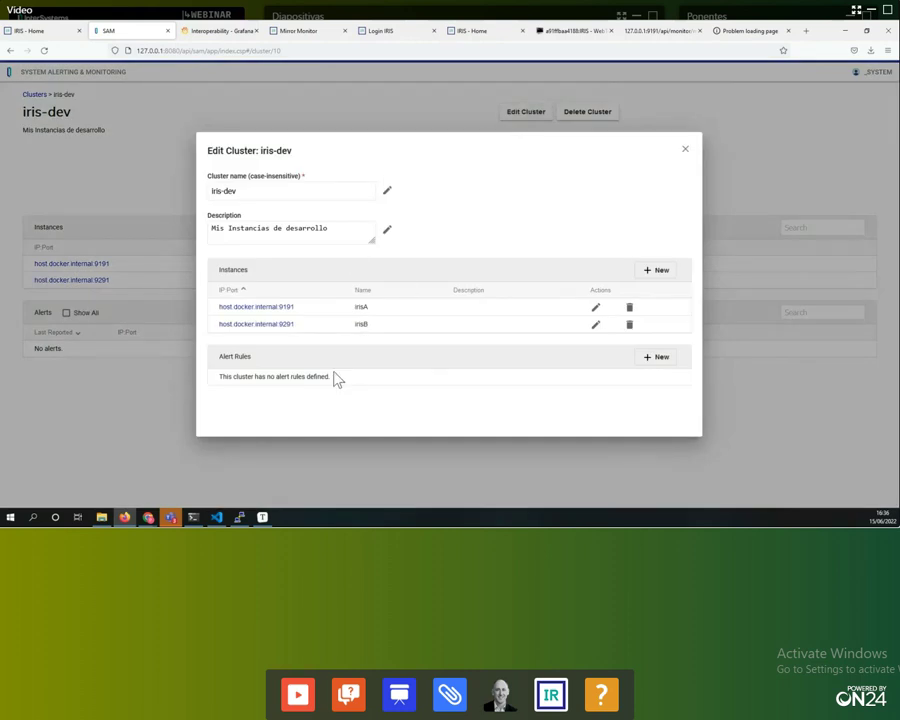
click(660, 360)
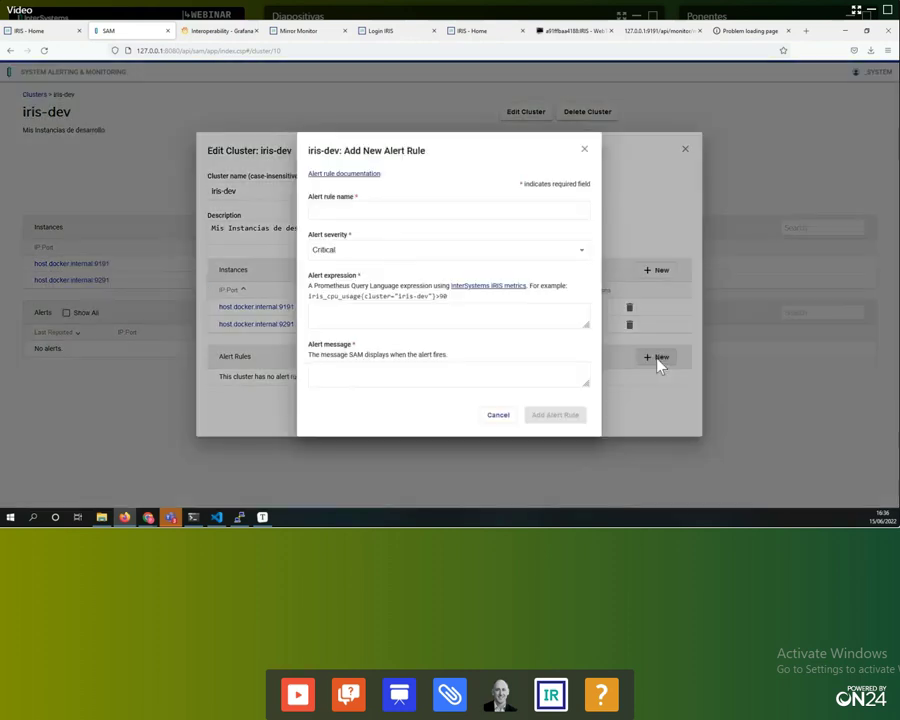
click(371, 210)
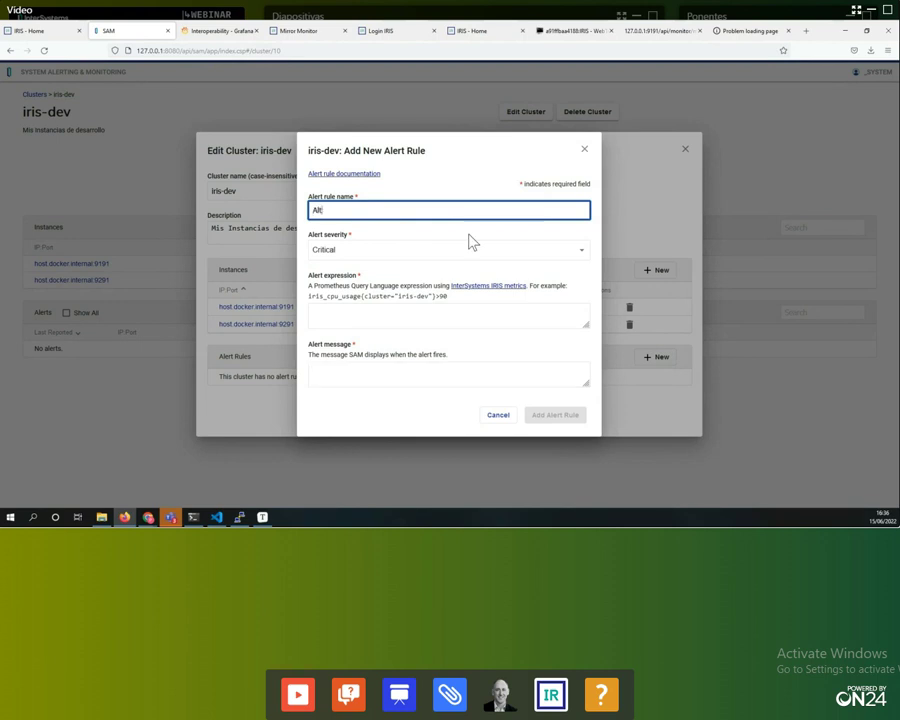
key(BackSpace)
text(GlobalReferecn)
key(Home)
key(Delete)
key(Delete)
key(Delete)
key(Delete)
key(BackSpace)
text(n)
key(End)
text(A)
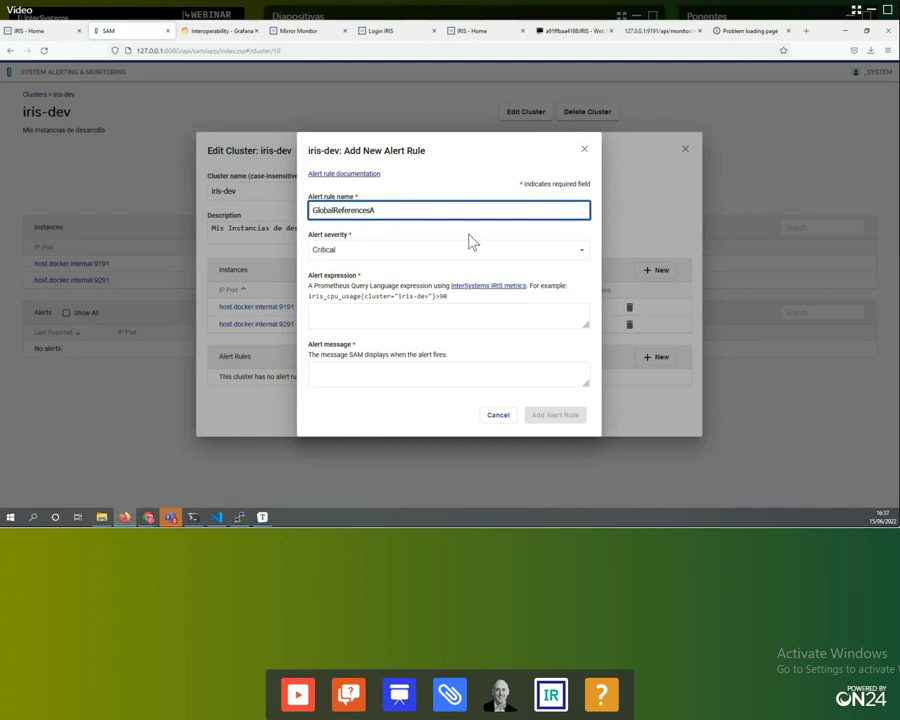
text(ltes)
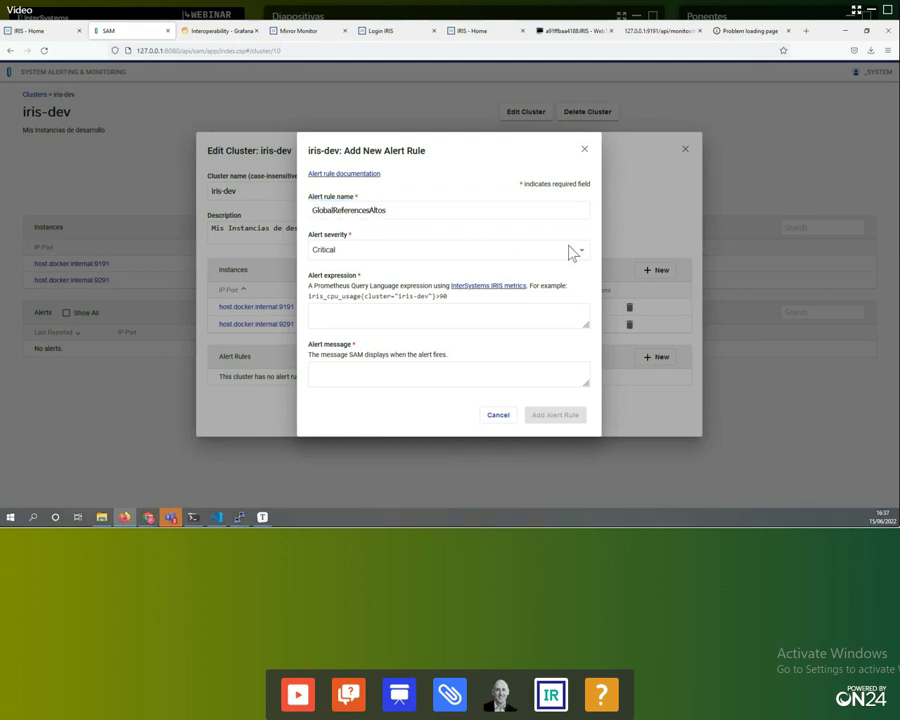
Set the rule's severity to Warning and its expression to iris_glo_ref_per_sec{cluster="iris-dev"}>50000.
click(571, 251)
click(355, 274)
click(356, 315)
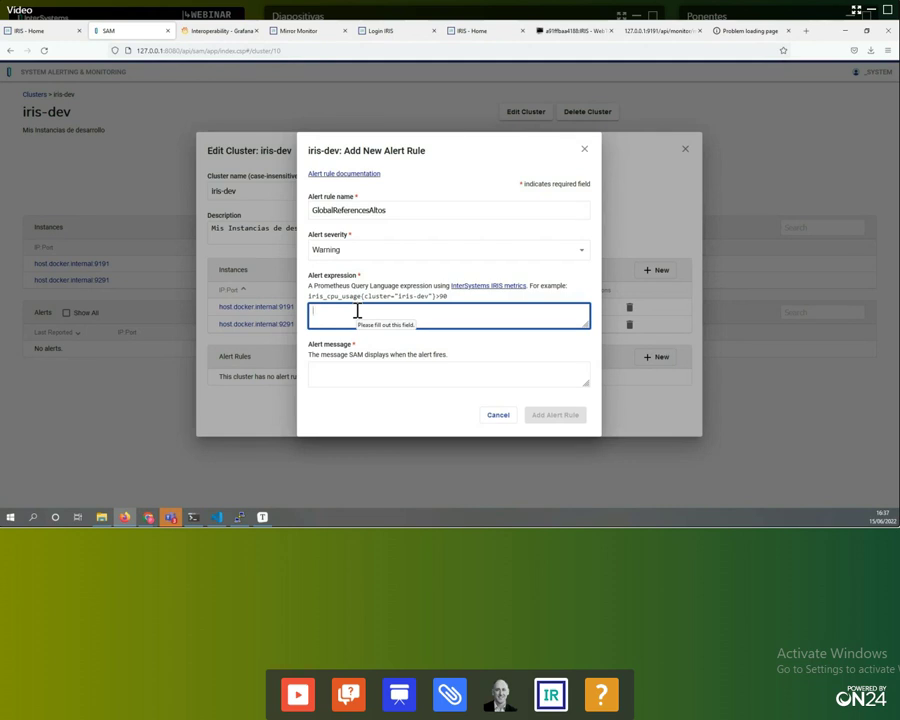
text(iris_glo_ref_per_sec)
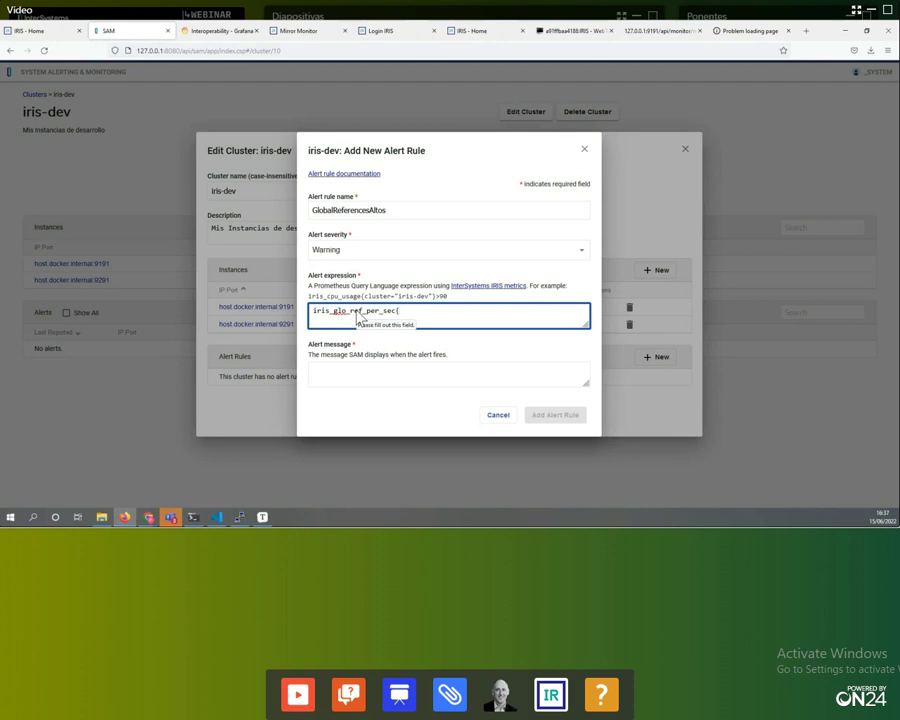
text({cluter)
key(BackSpace)
key(BackSpace)
key(BackSpace)
text(ster="iris-dev"}>50000)
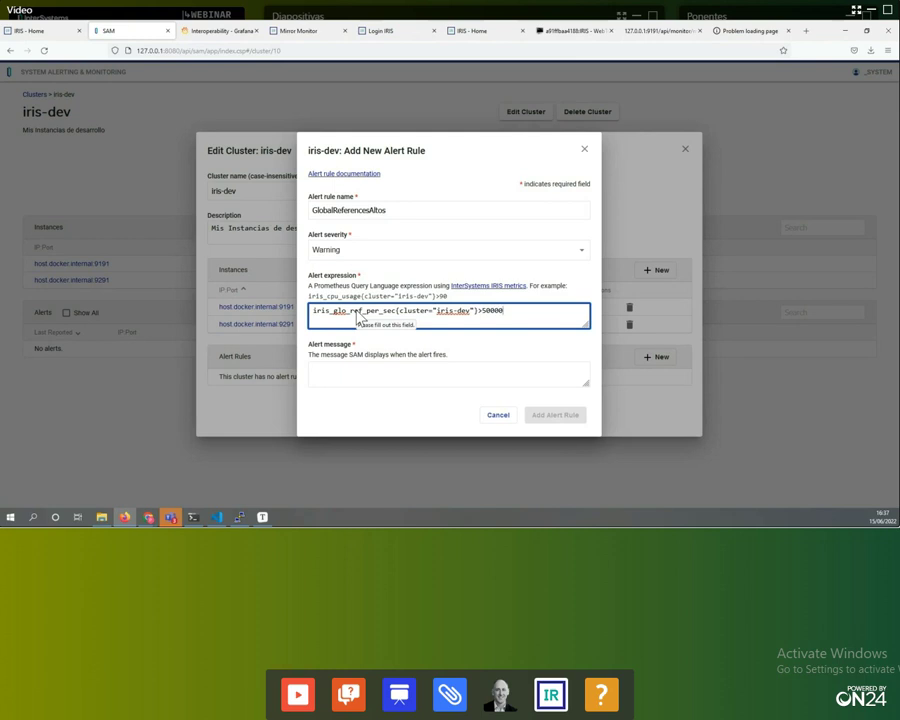
Enter the alert message "Alto Valor de Global References detectado", add the rule, and return to the clusters overview.
click(356, 372)
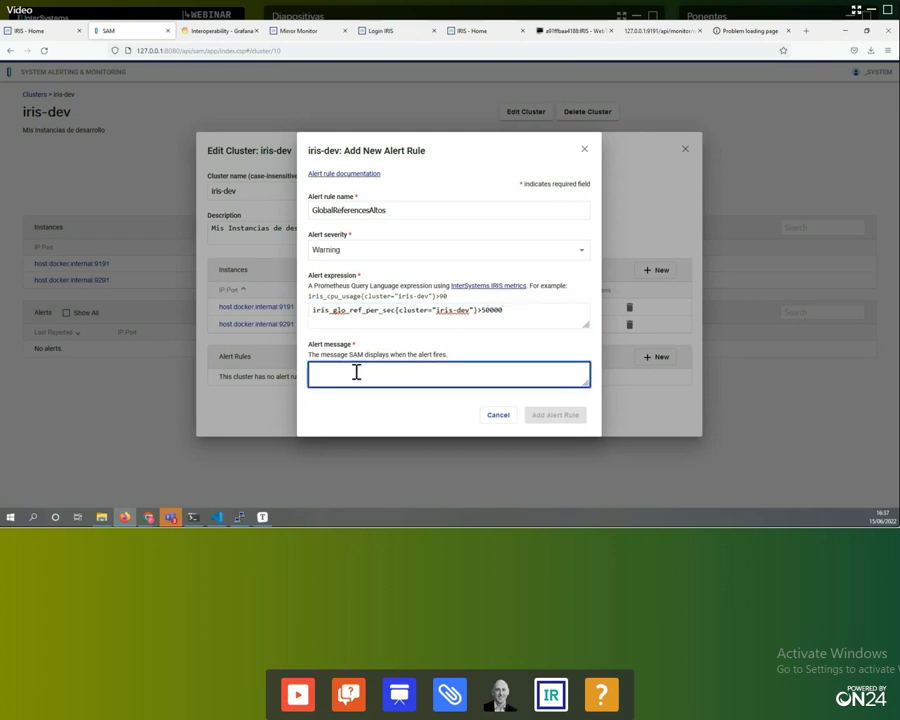
text(Alto Valor de Glo)
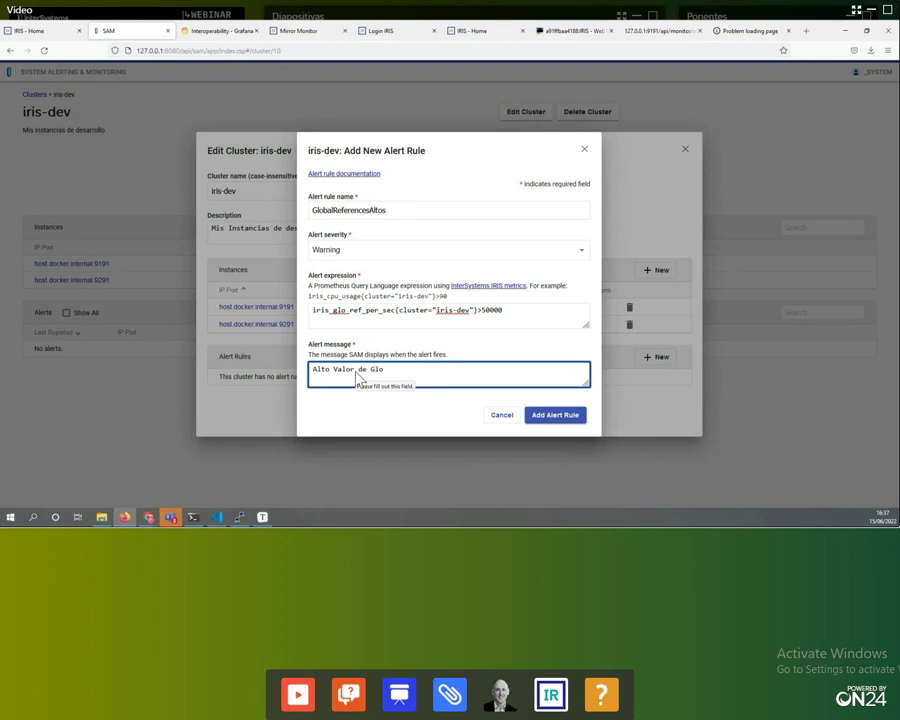
text(bal Referrnces dectectado)
click(560, 415)
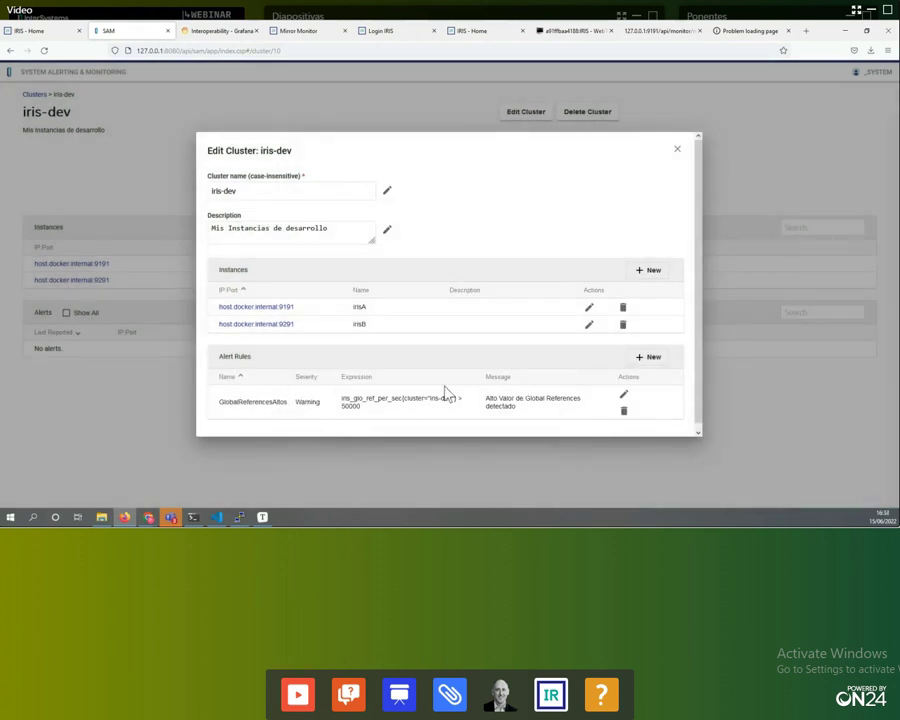
click(677, 152)
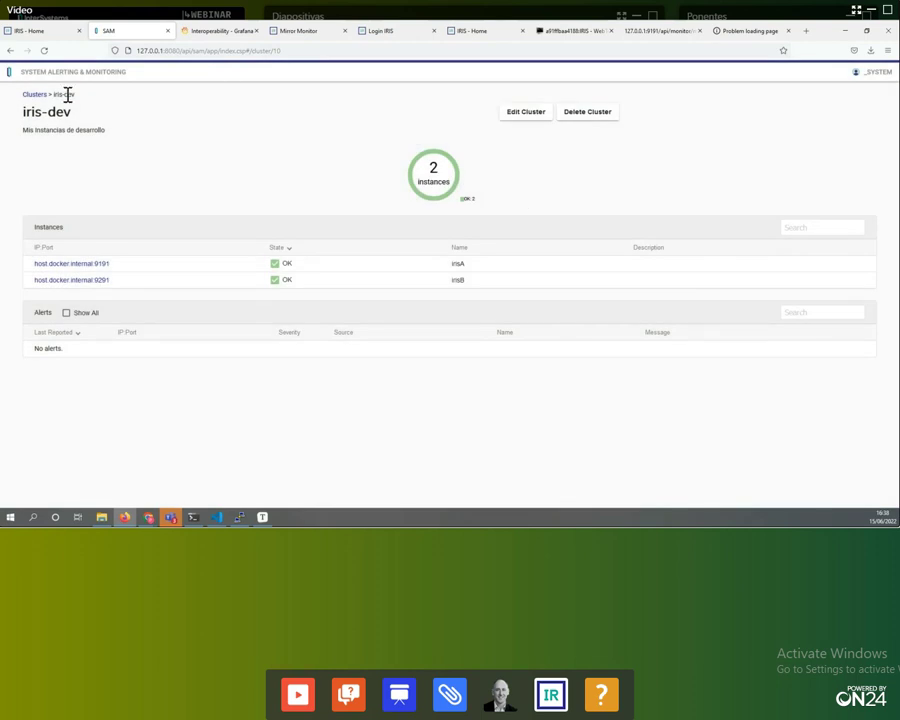
click(35, 95)
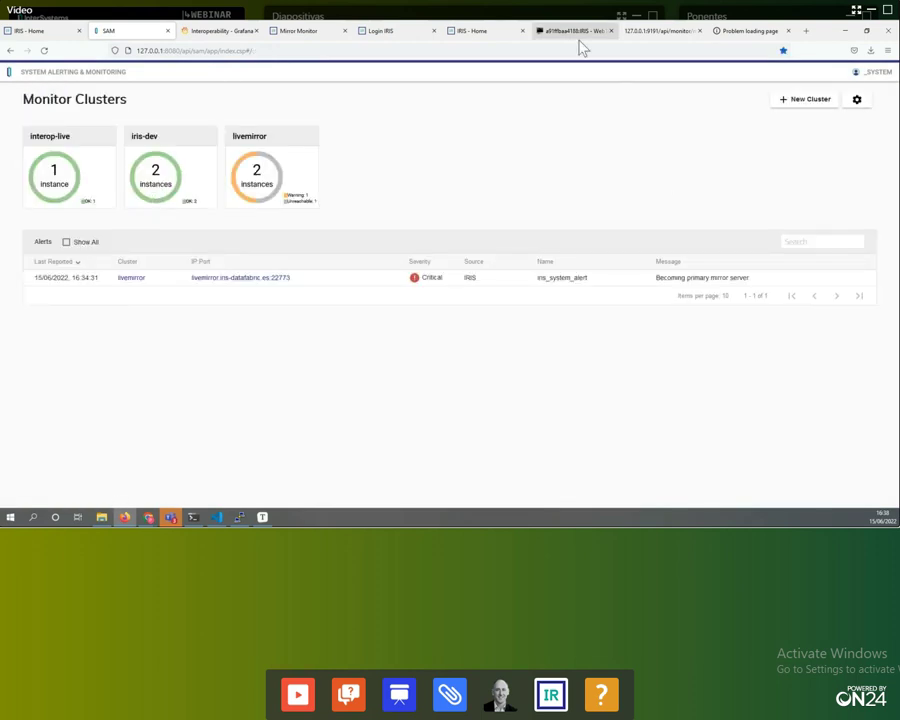
Open the bookmarked IRIS-A-TERMINAL web terminal in a new browser page.
click(806, 32)
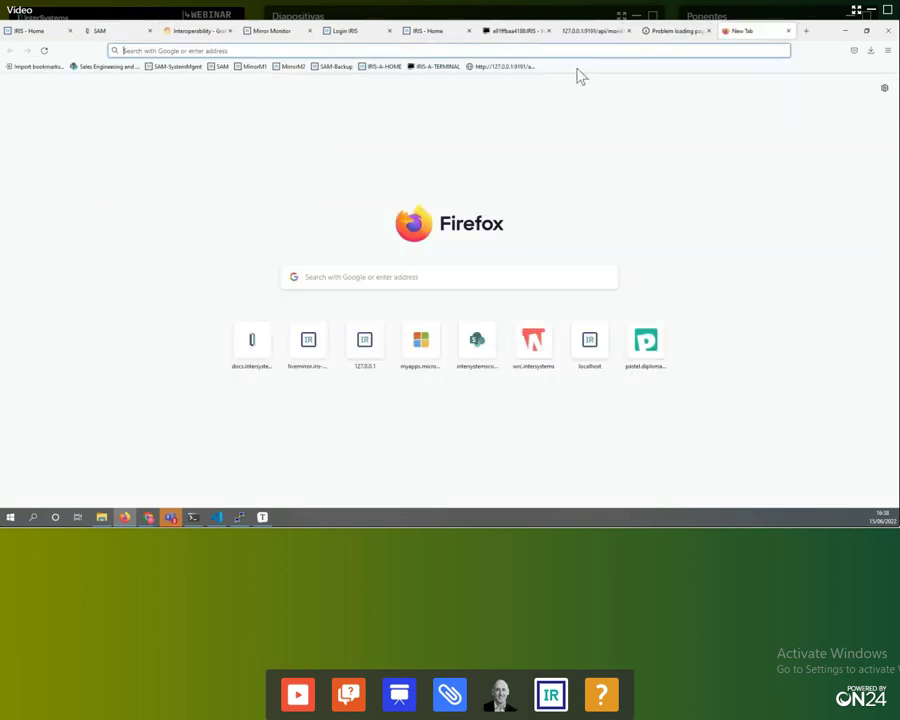
click(434, 70)
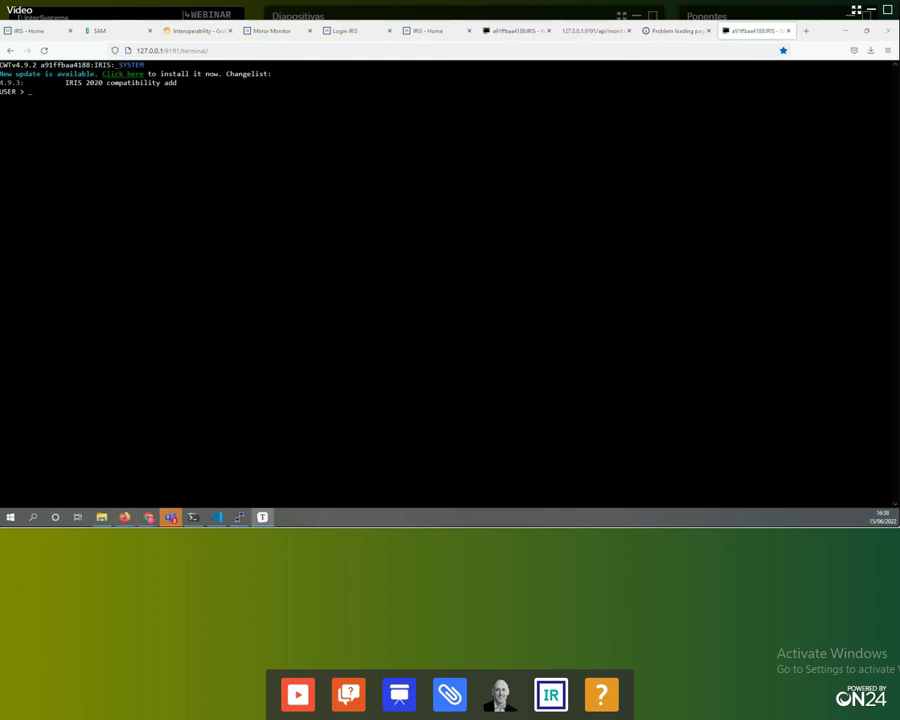
right_click(336, 175)
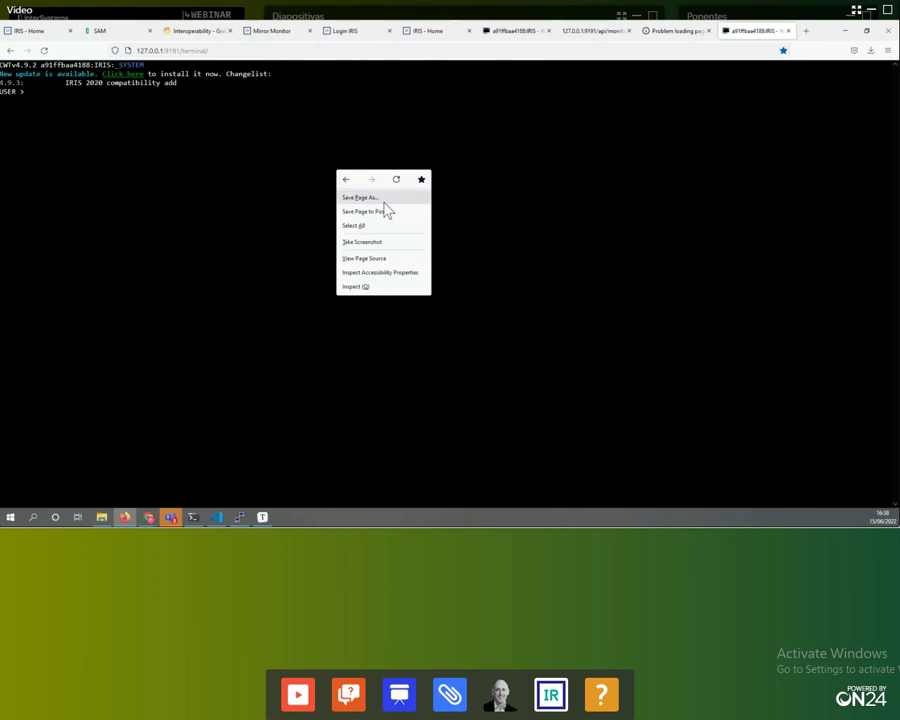
click(233, 170)
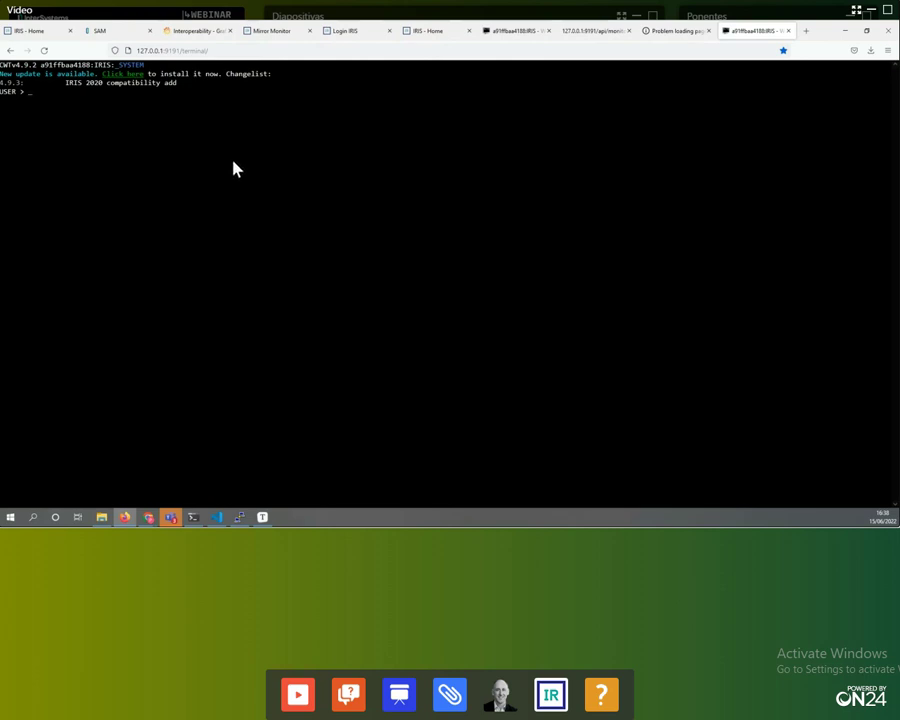
Run the load loop for i=1:1:90000000 set ^MyTest(i)="" write:(i#1000000=0) i," " in the USER namespace.
text(or i=1:1:9000000 set ^MyTest(i)="" write:(i#100000=0) i," ")
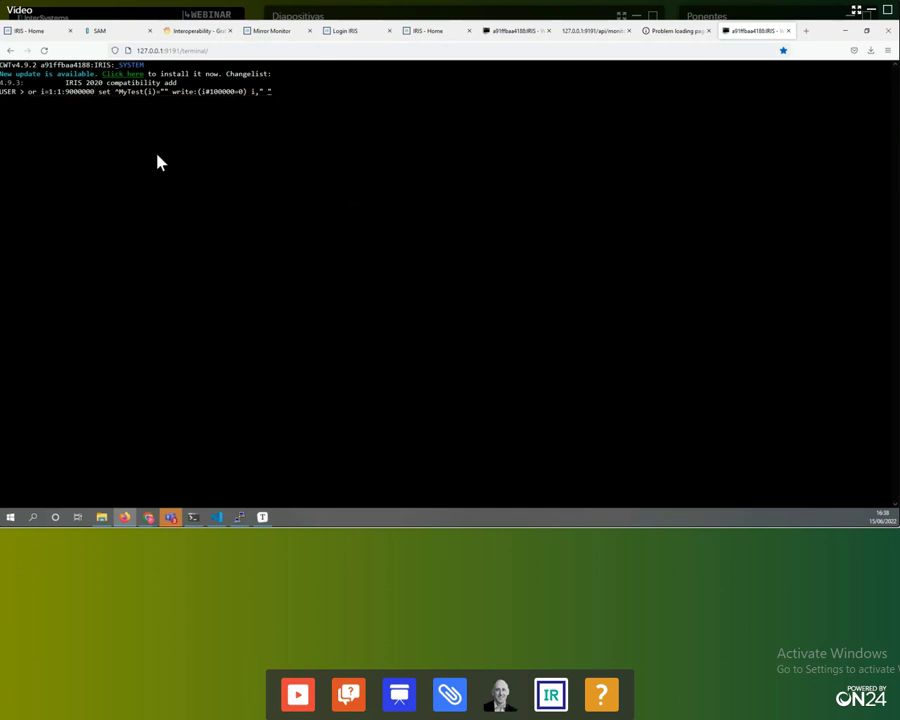
text(00)
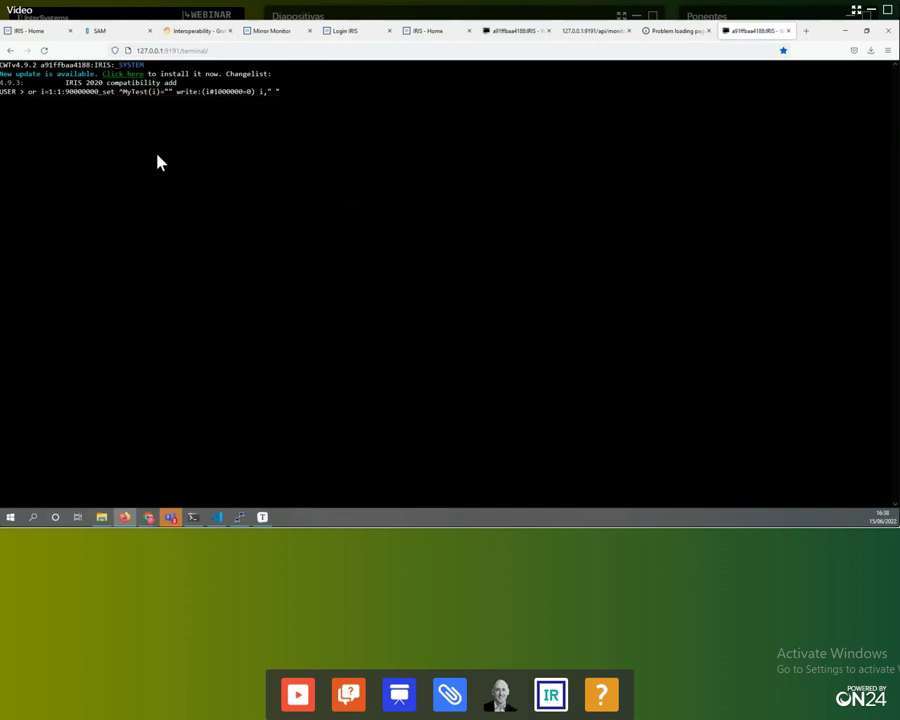
key(Home)
text(f)
key(Return)
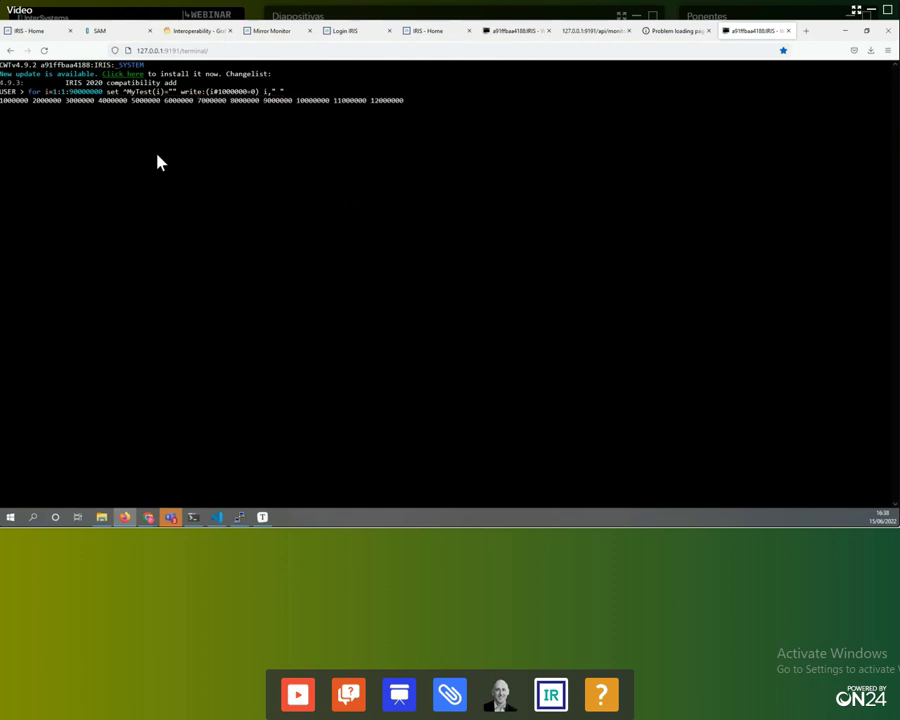
Check the loop's progress and SAM's cluster overview, and examine the alert and its message in the iris-dev cluster.
click(112, 33)
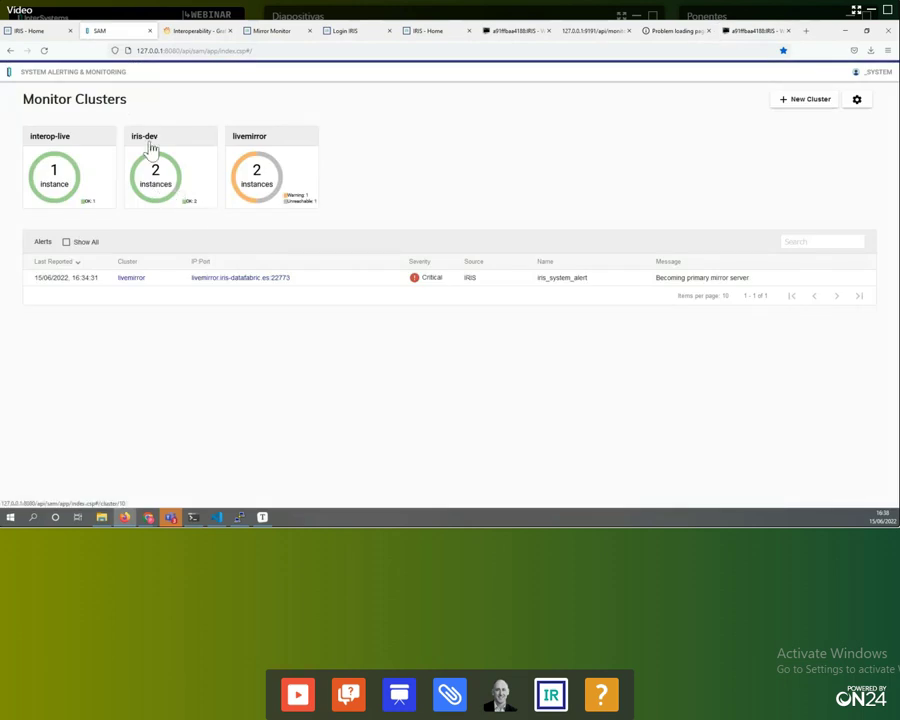
click(743, 34)
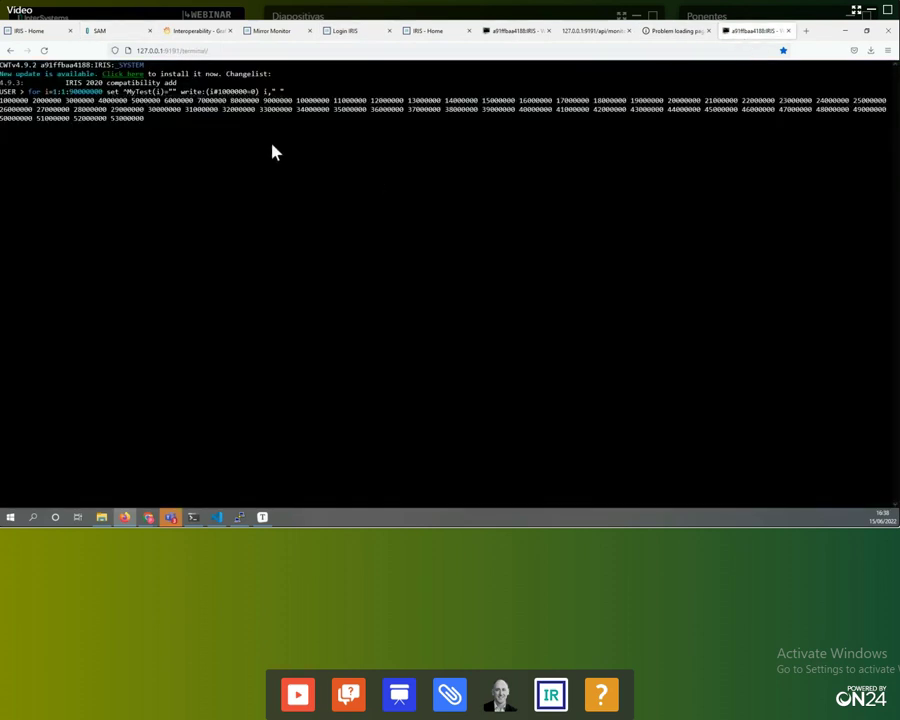
click(119, 37)
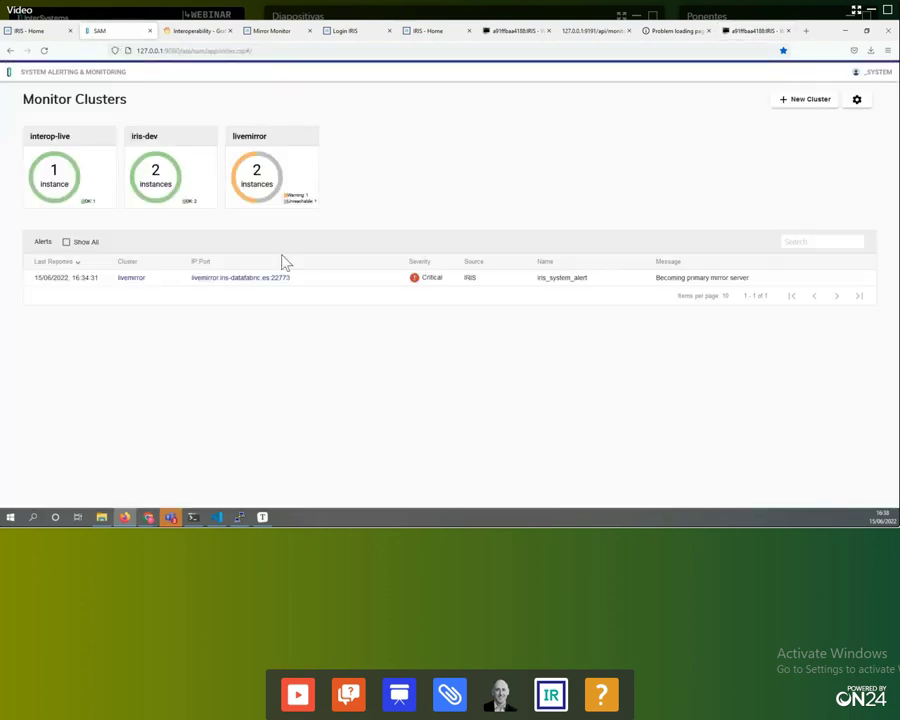
click(152, 192)
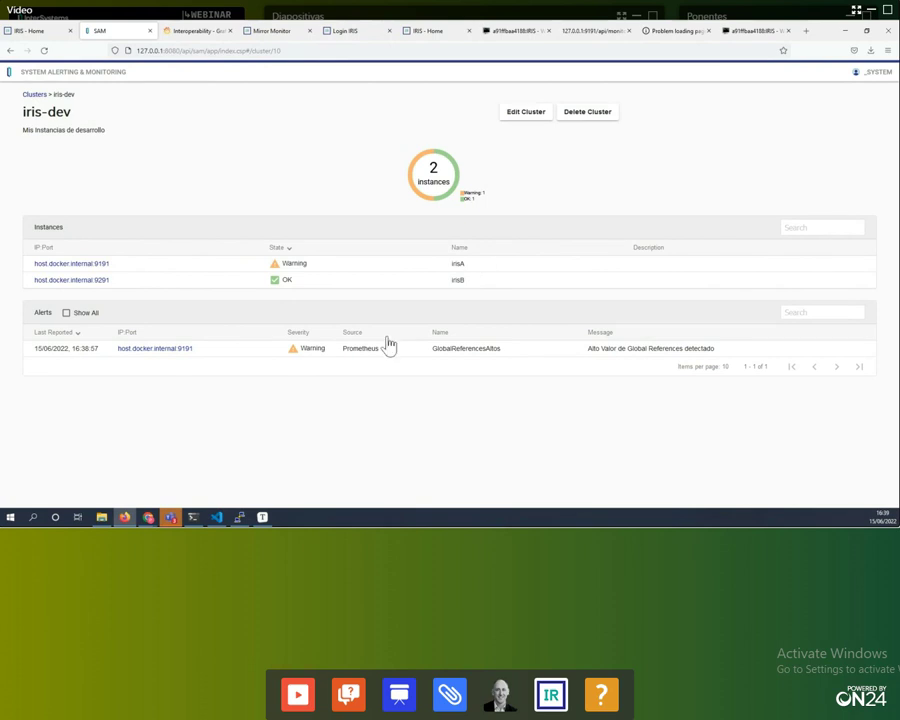
drag(590, 348, 712, 348)
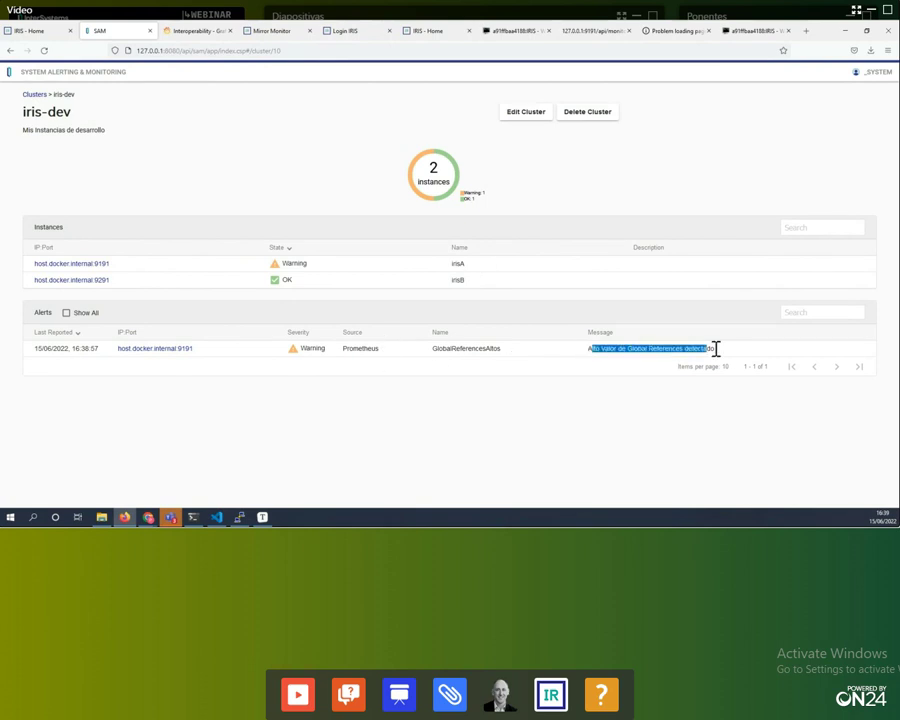
click(594, 352)
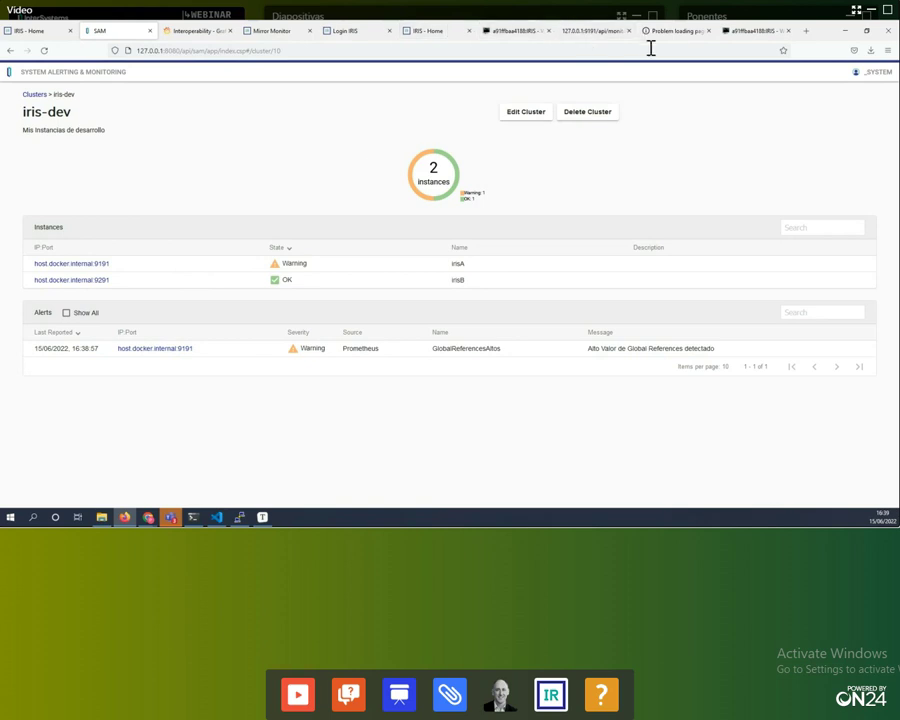
Request the /api/monitor/metrics endpoint on port 32773 of livemirror.iris-datafabric.es instead of the alerts endpoint.
click(680, 33)
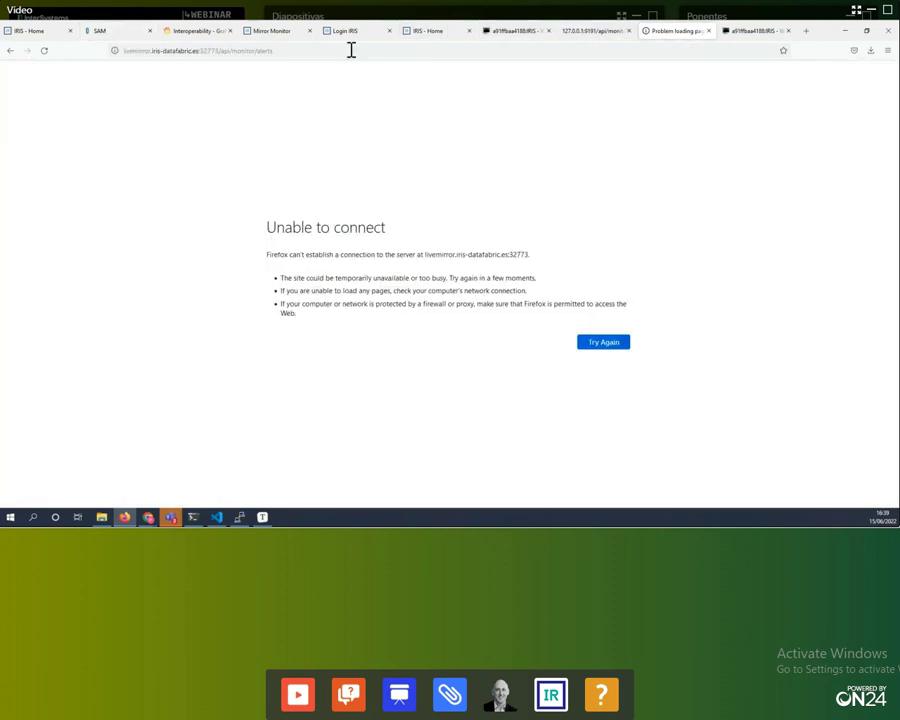
click(300, 51)
click(300, 51)
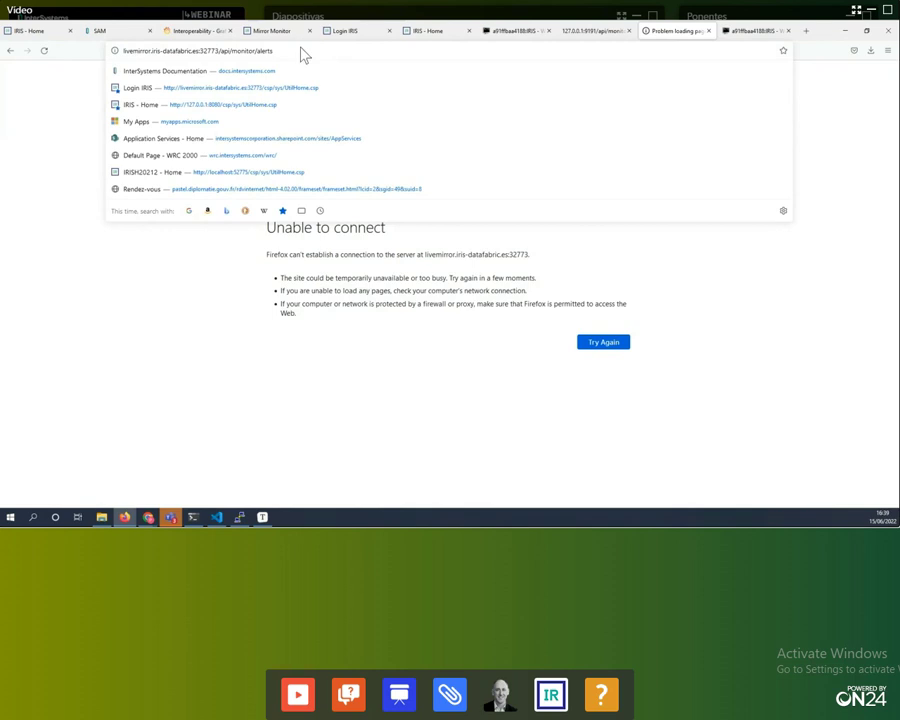
key(BackSpace)
key(BackSpace)
key(BackSpace)
key(BackSpace)
key(BackSpace)
key(BackSpace)
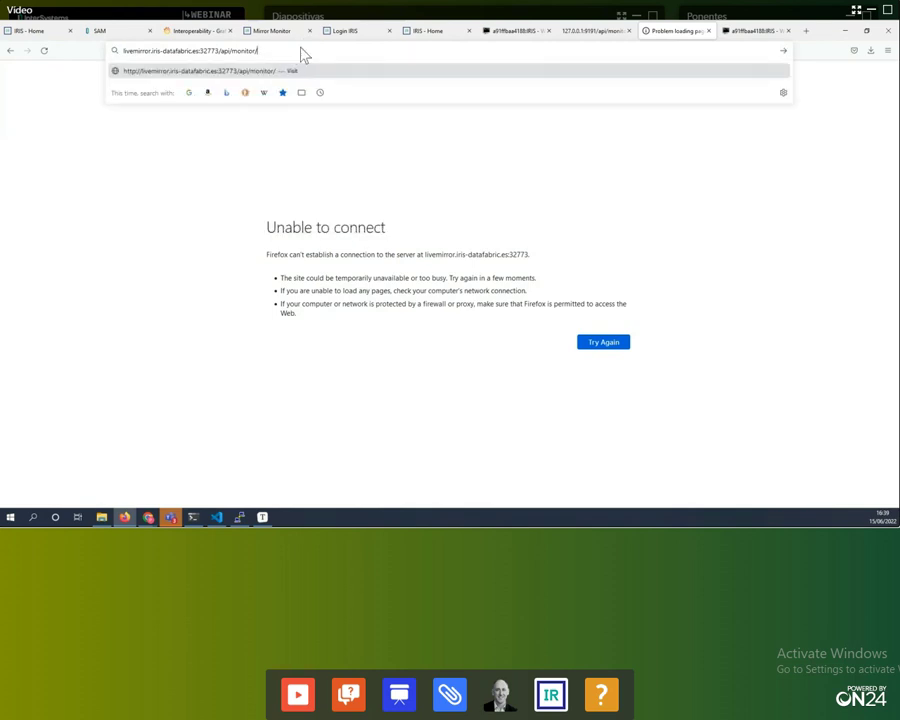
text(metrics)
key(Return)
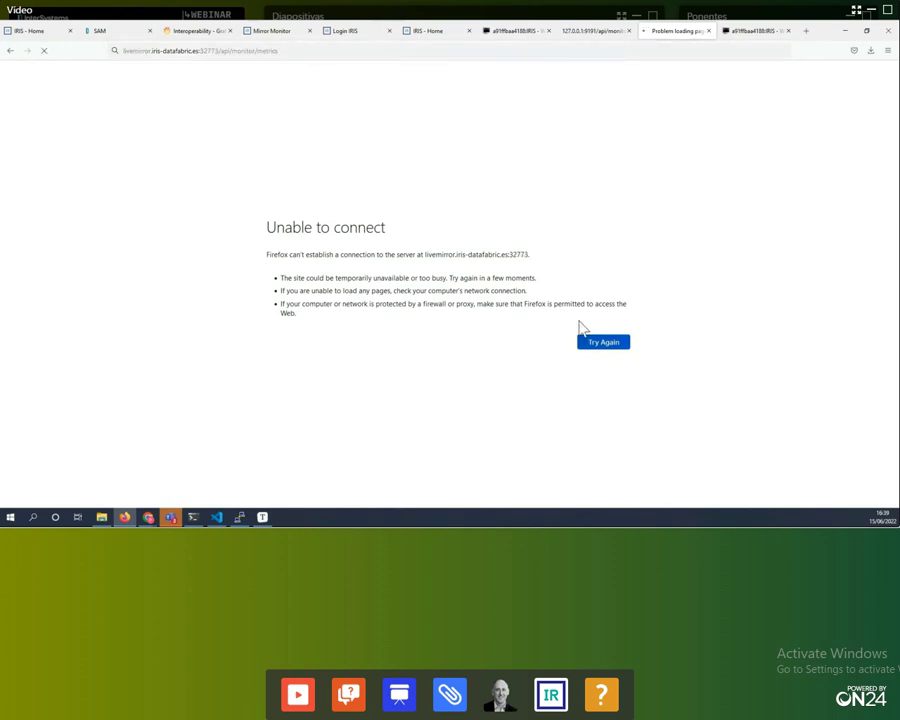
Change the address to port 22773 and examine the raw metrics of that mirror member.
click(299, 51)
click(225, 51)
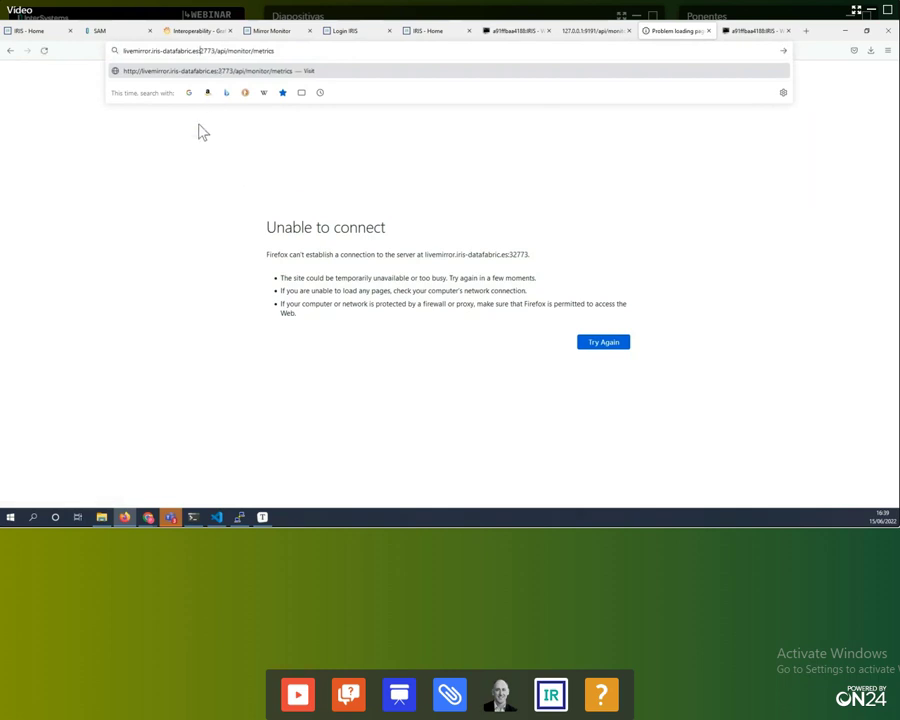
key(Return)
scroll(208, 256, down, 20)
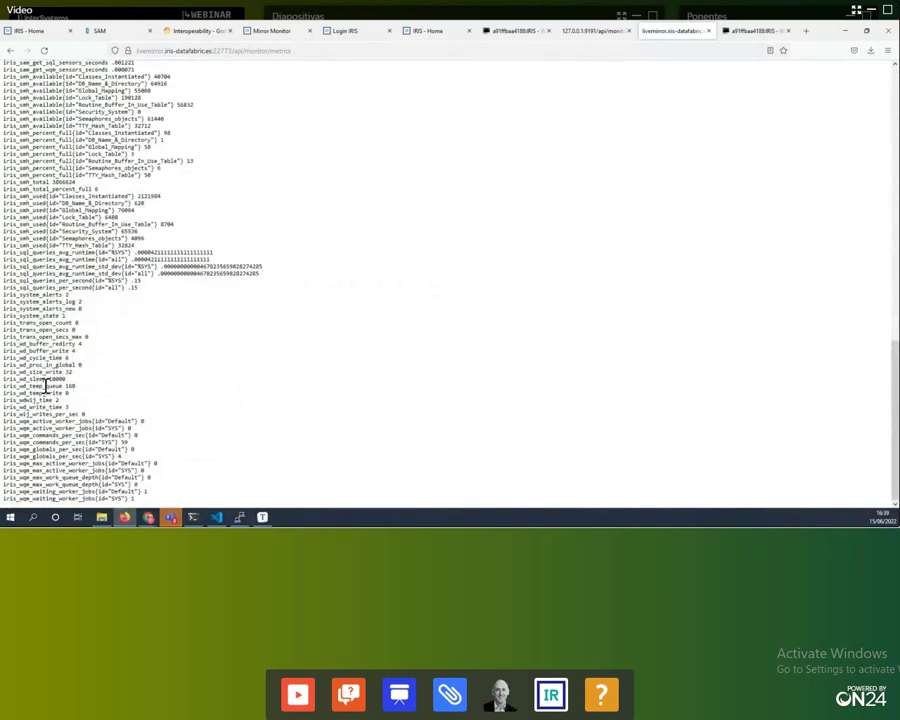
scroll(50, 343, up, 3)
scroll(50, 343, up, 6)
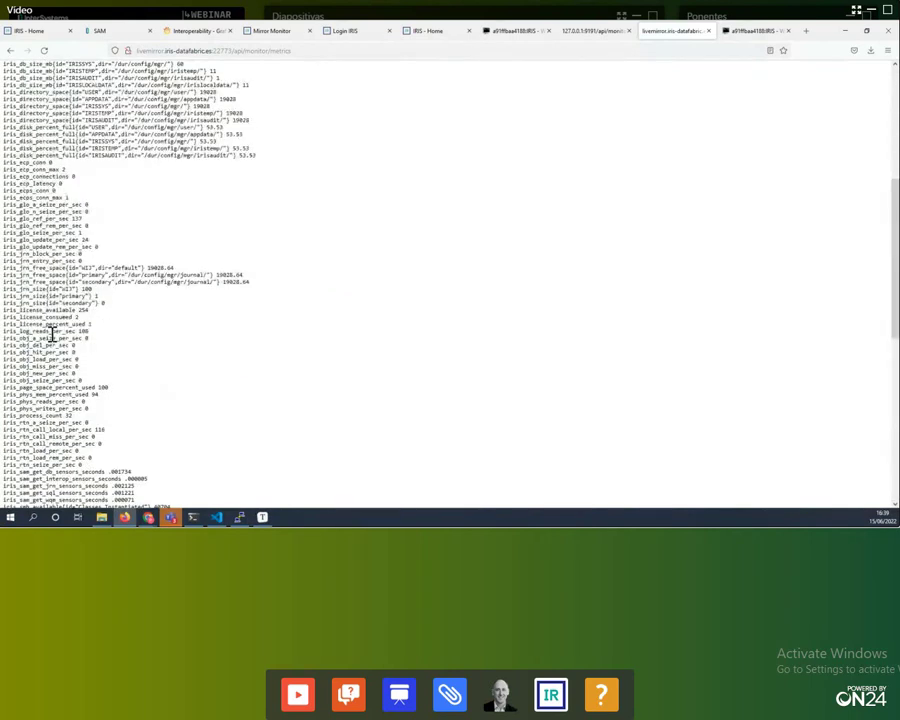
scroll(54, 295, up, 5)
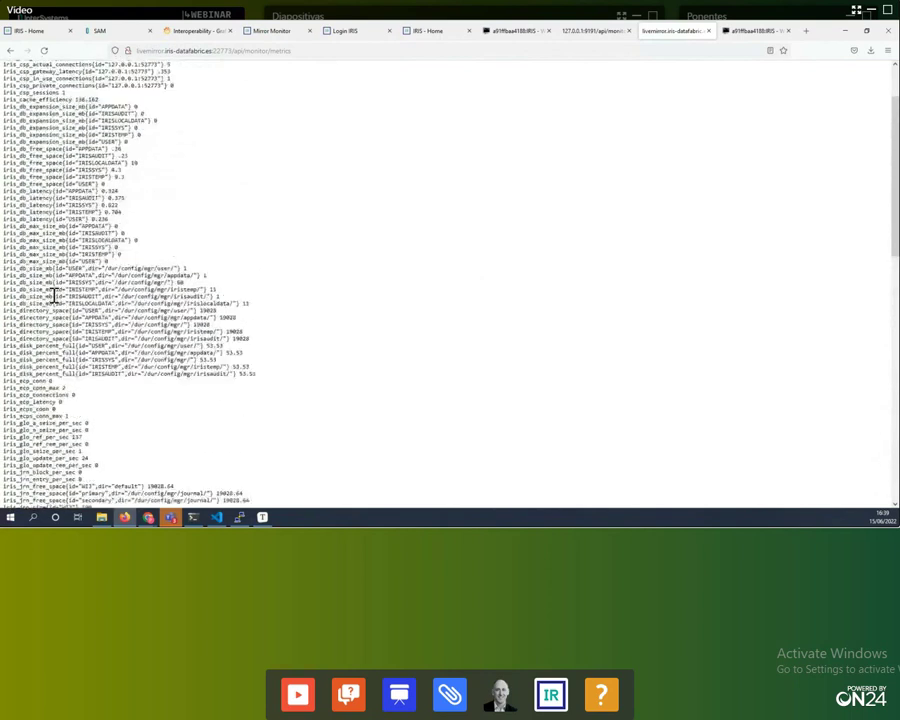
scroll(54, 294, up, 1)
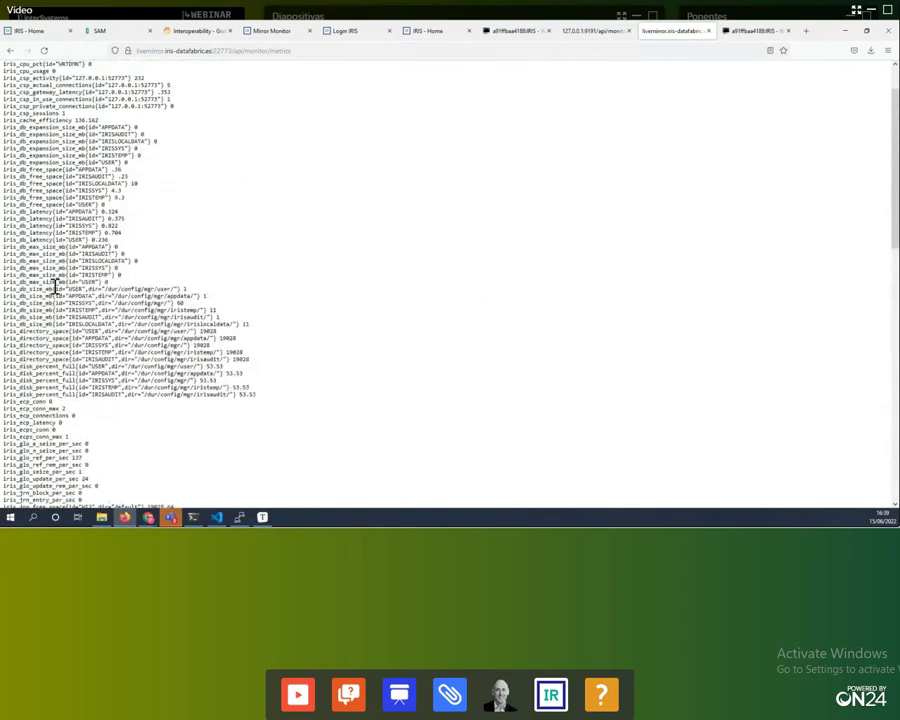
Examine the database size, latency and disk metrics of the mirror member, and close that metrics page.
scroll(55, 290, up, 2)
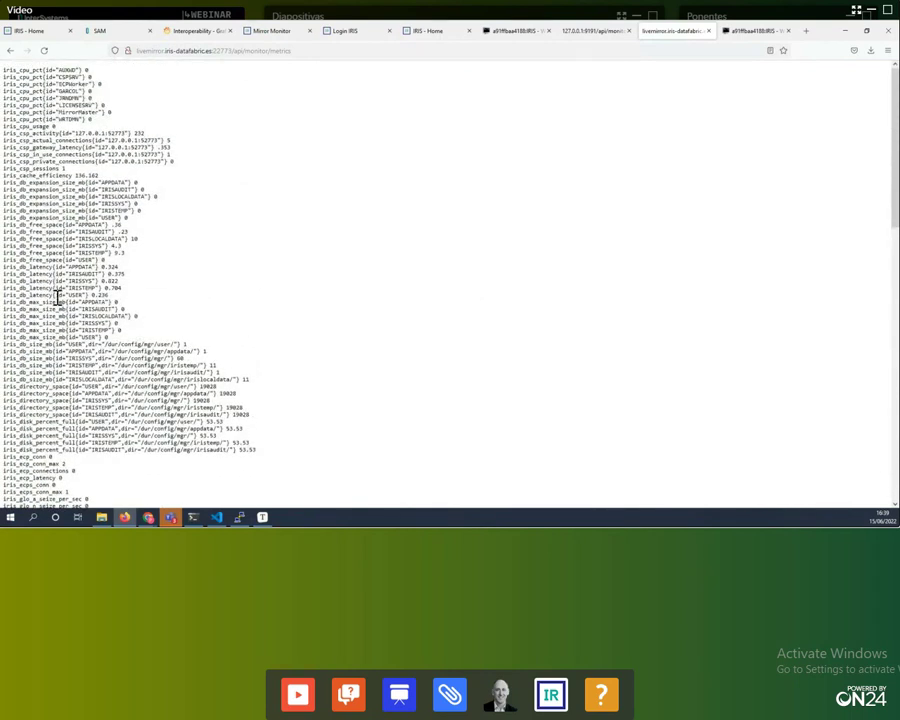
scroll(57, 295, down, 3)
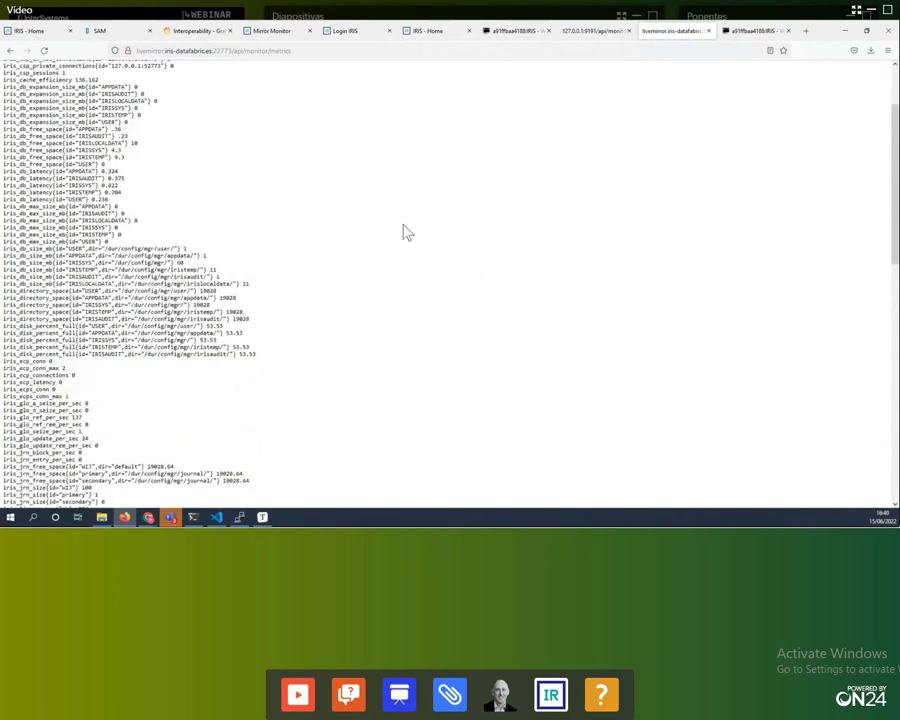
click(709, 32)
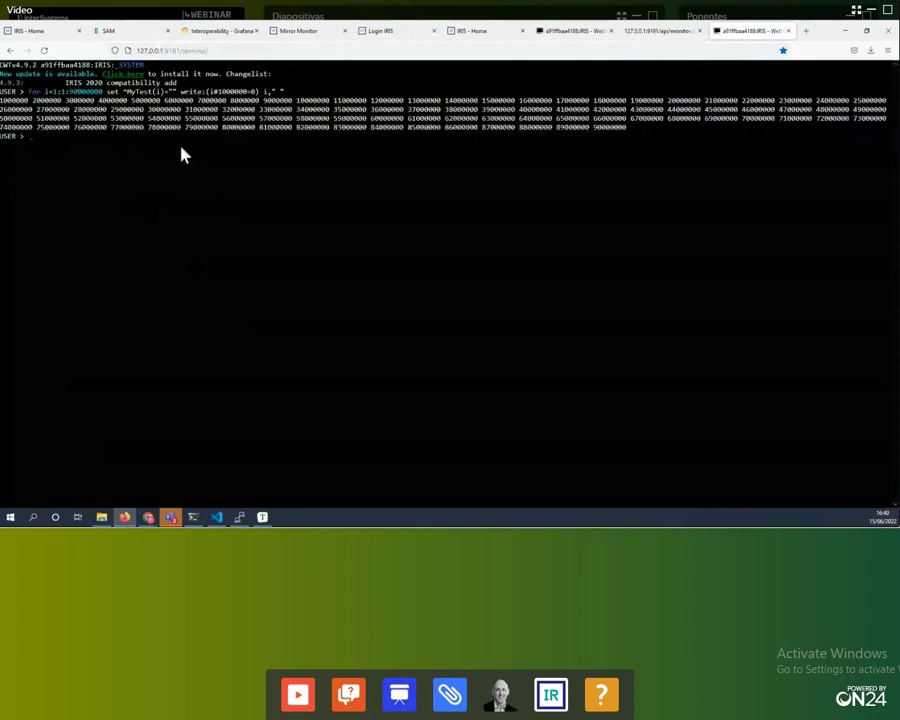
In SAM, open the host.docker.internal:9191 instance of the iris-dev cluster and view its dashboard in Grafana.
click(114, 38)
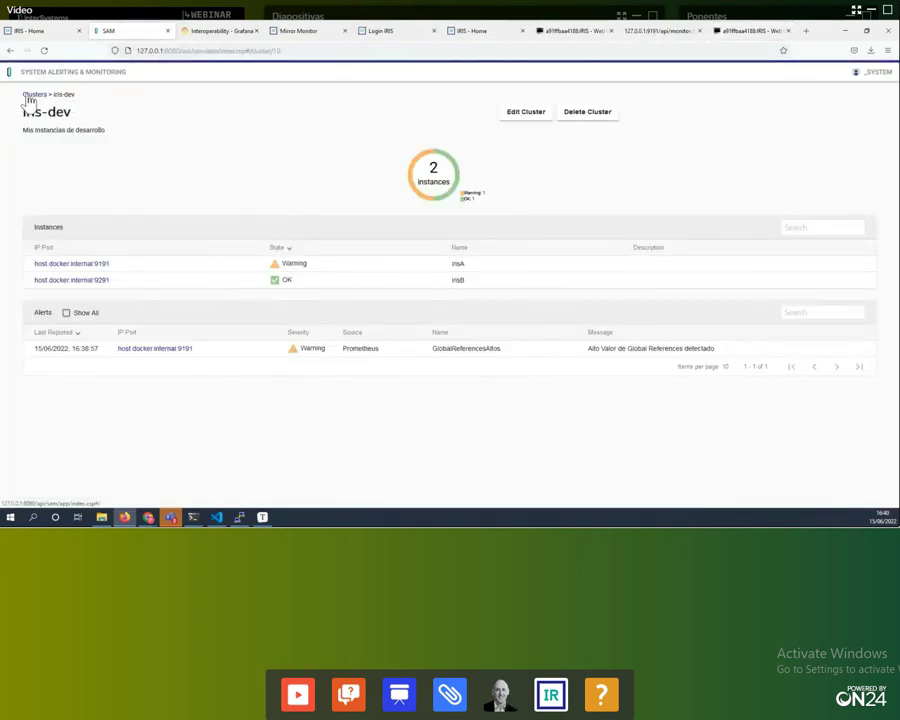
click(27, 92)
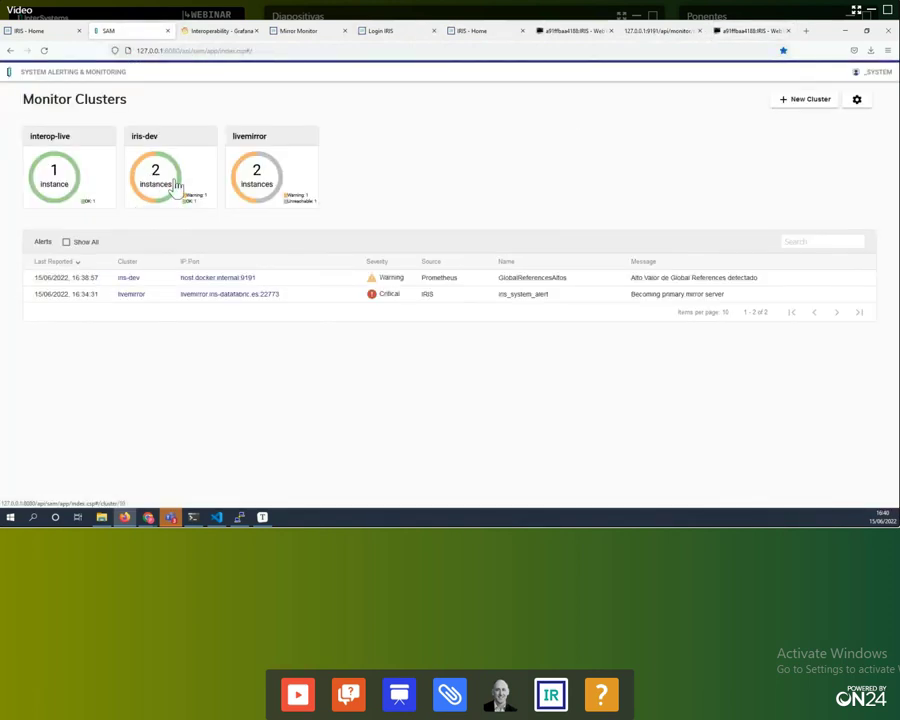
click(155, 180)
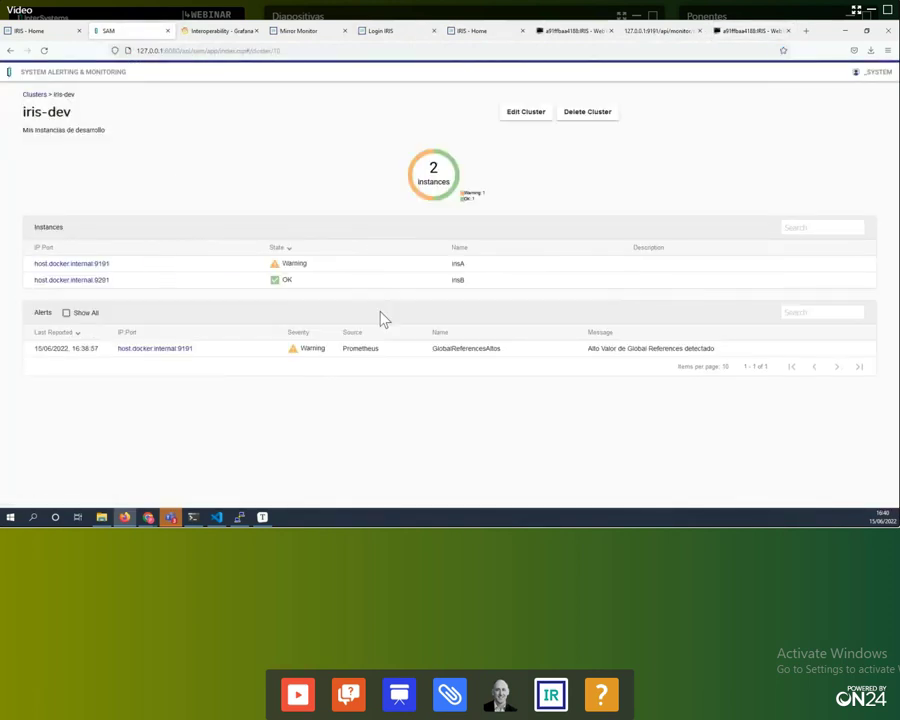
click(93, 266)
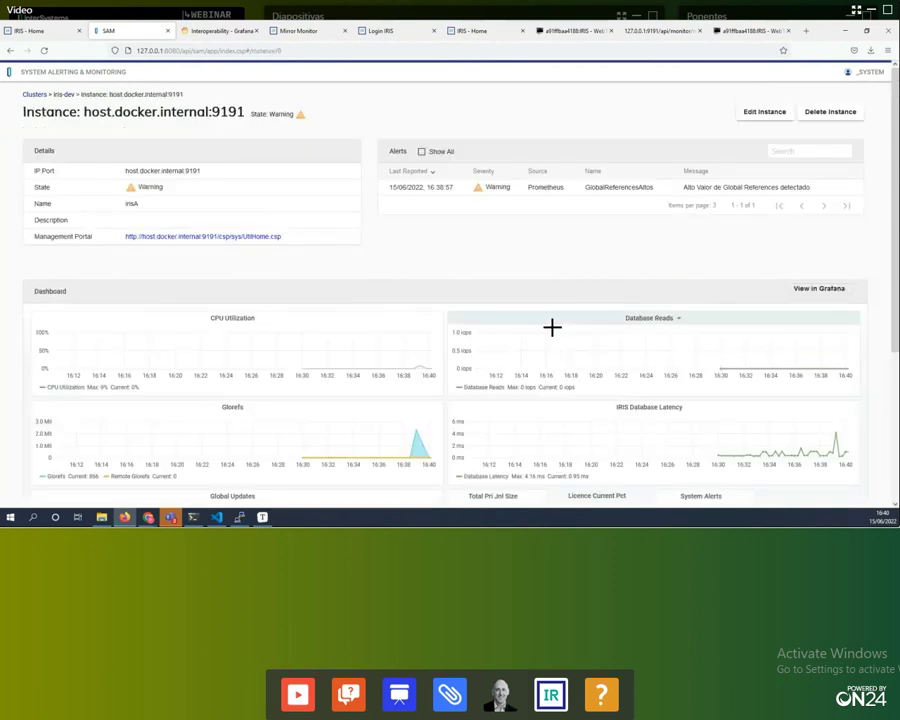
scroll(552, 327, down, 3)
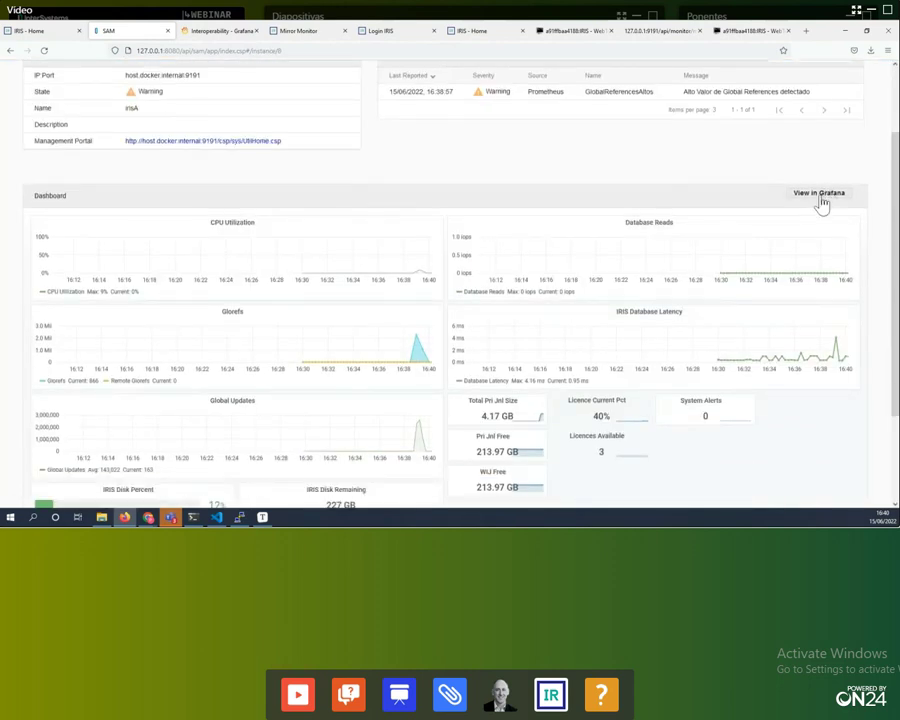
click(822, 203)
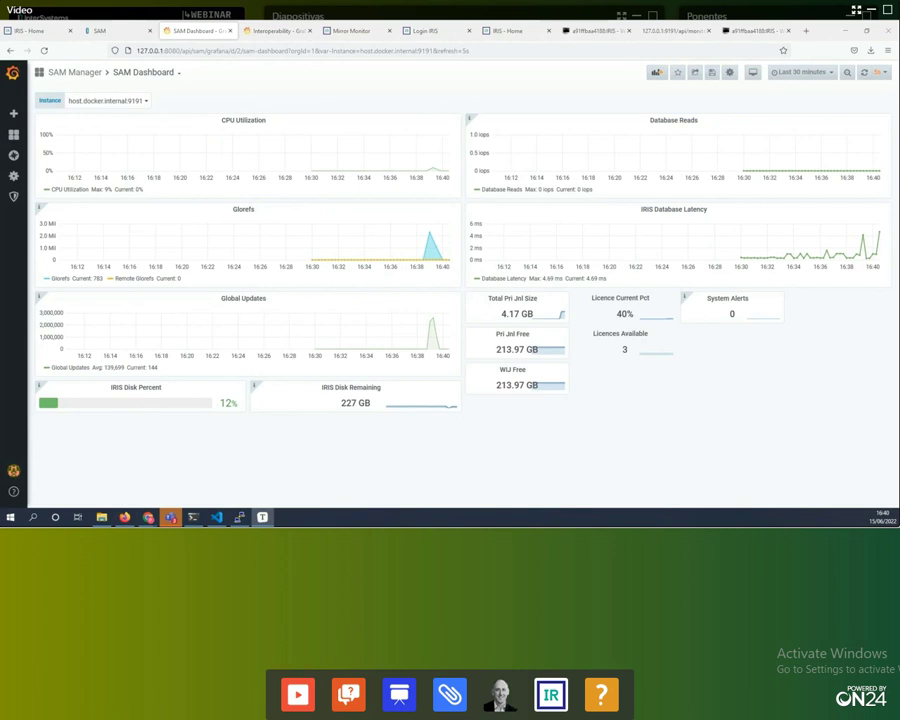
Examine the SQL query metrics for average runtime, standard deviation and queries per second in the raw metrics of 127.0.0.1:9191.
click(673, 38)
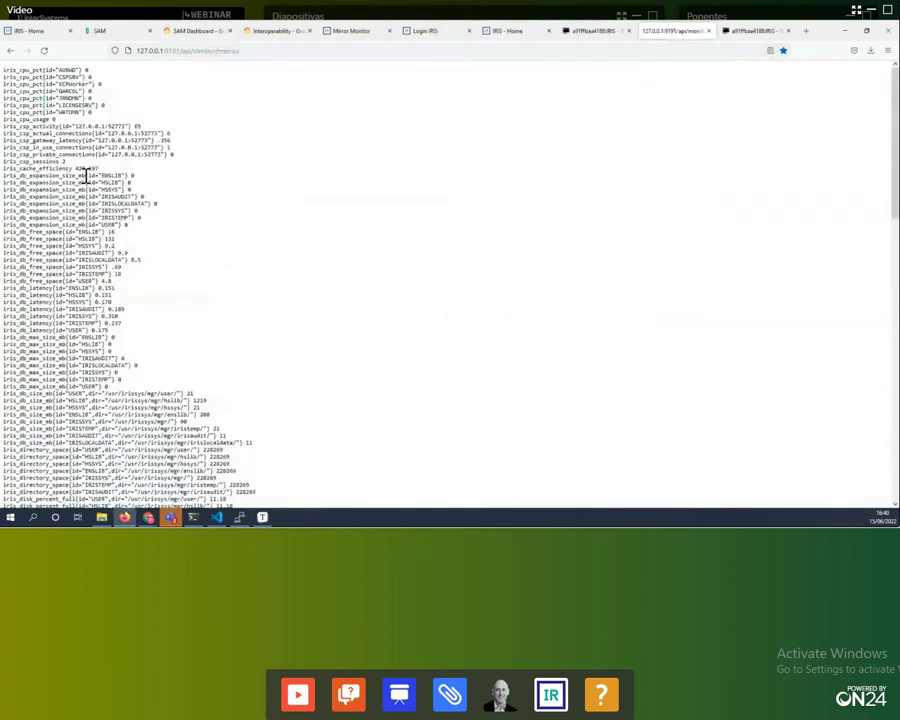
scroll(88, 180, down, 5)
scroll(100, 197, down, 12)
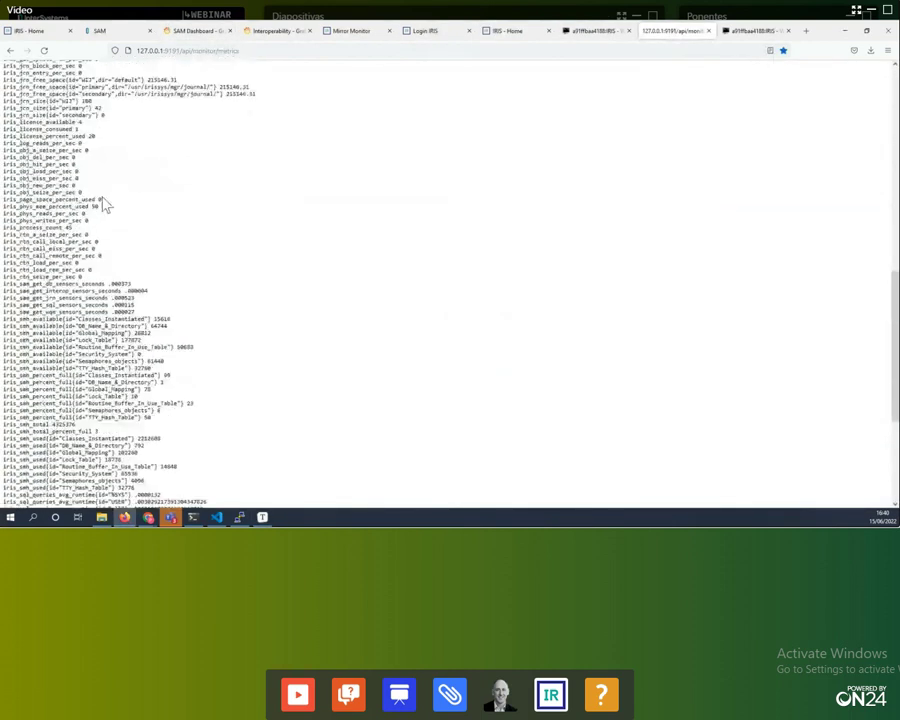
drag(3, 303, 242, 323)
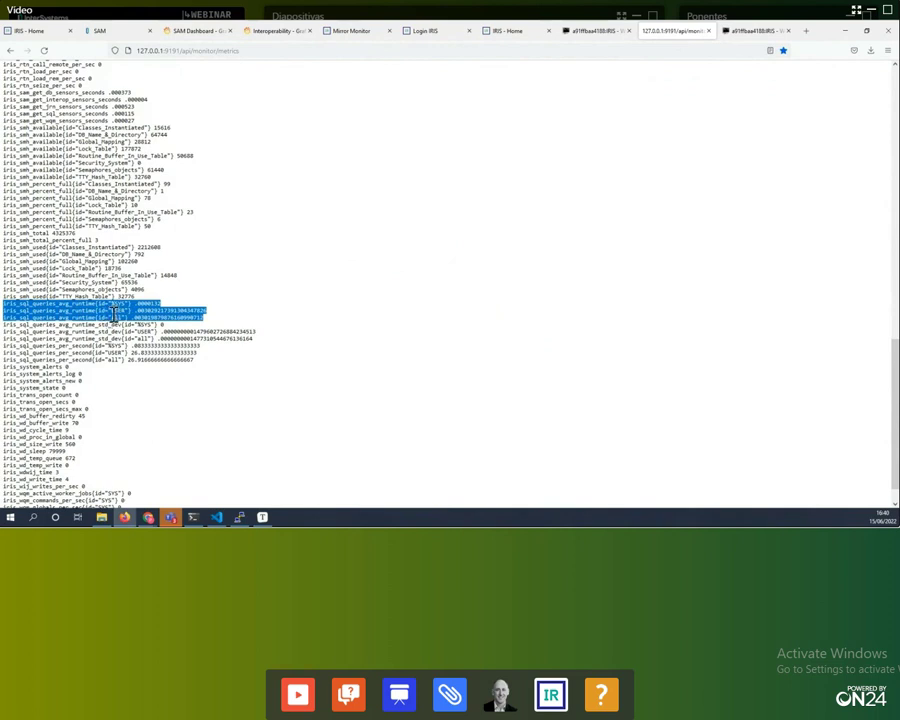
drag(117, 313, 281, 351)
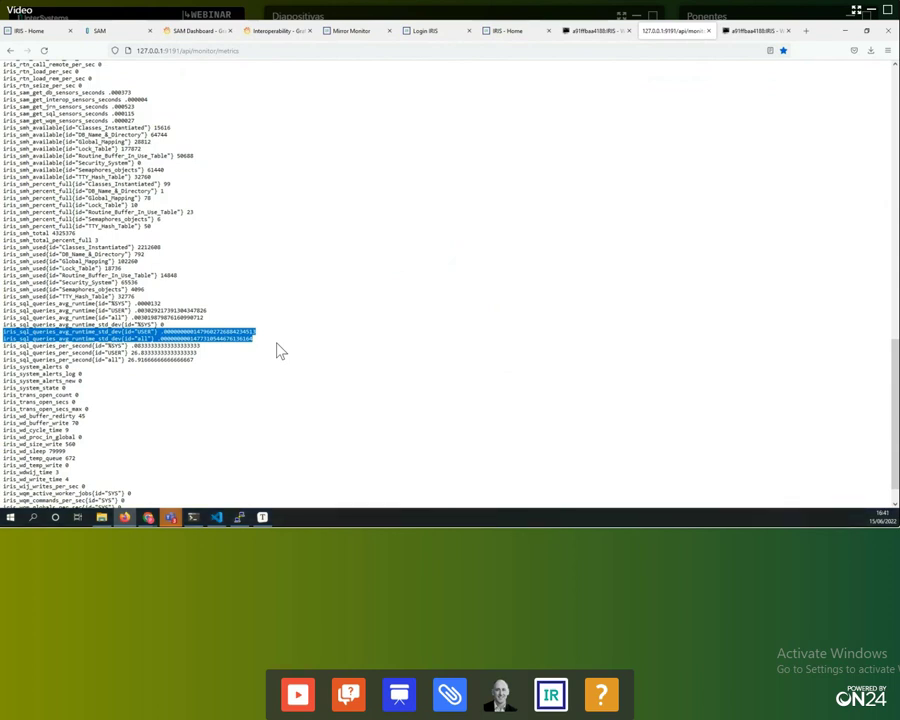
drag(6, 346, 239, 360)
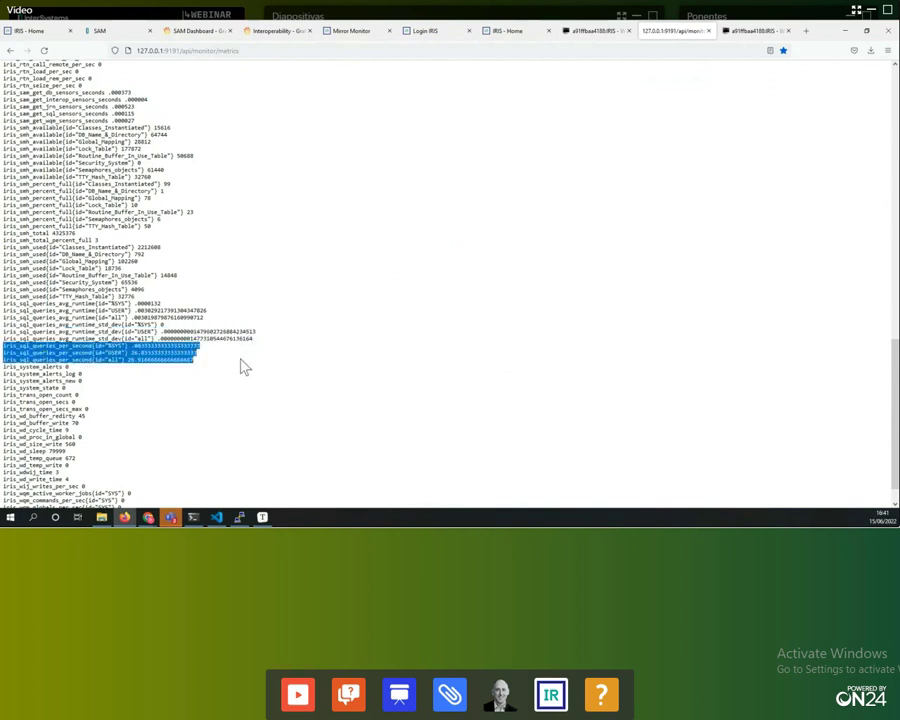
click(220, 358)
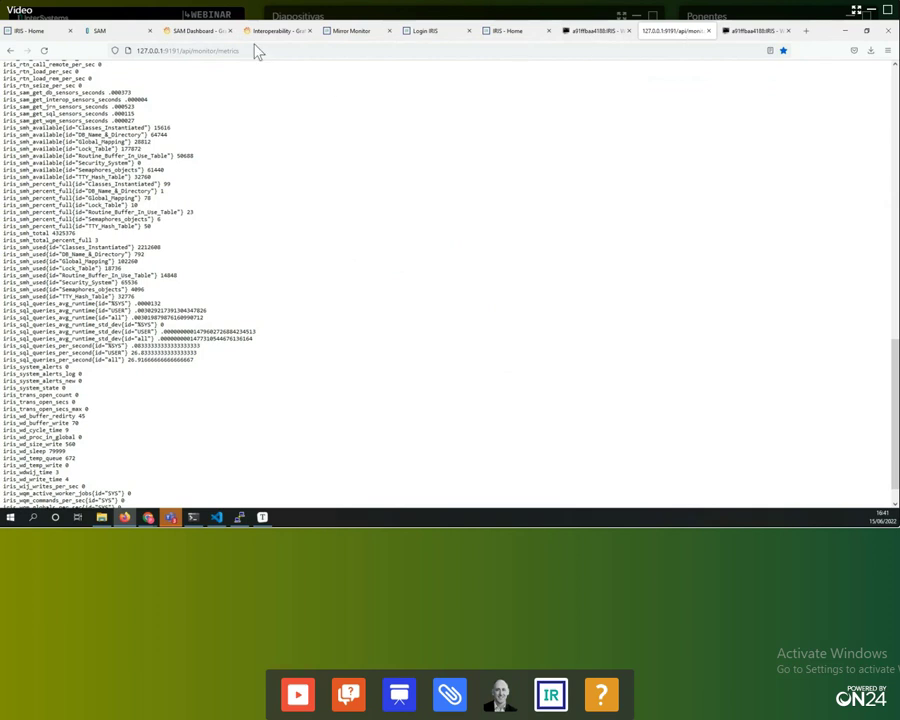
Add a new query panel to the SAM Dashboard in Grafana and set its data source to SAM Collector.
click(124, 32)
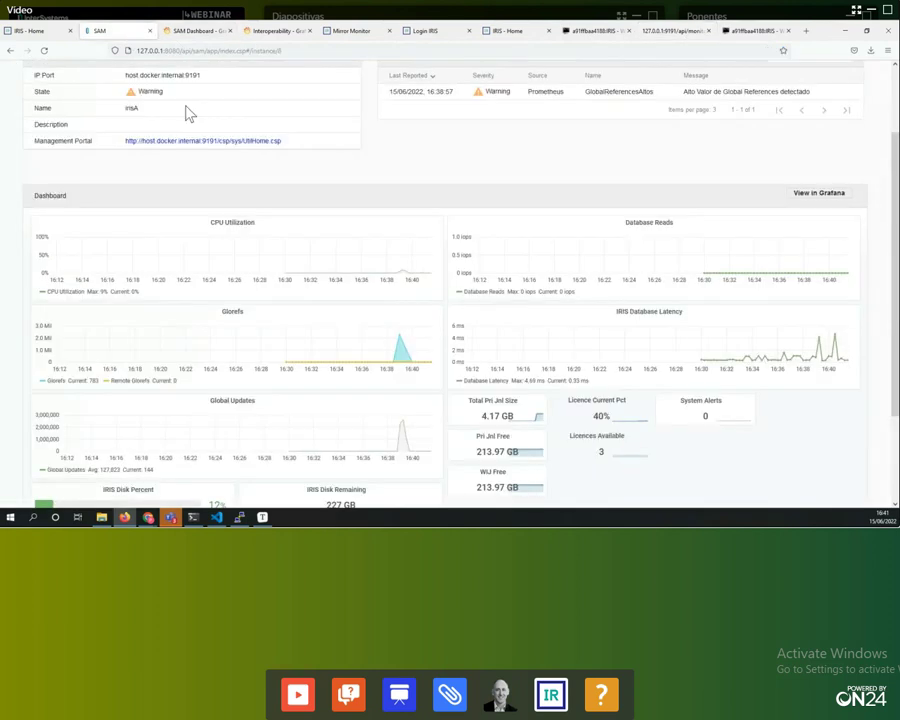
click(205, 32)
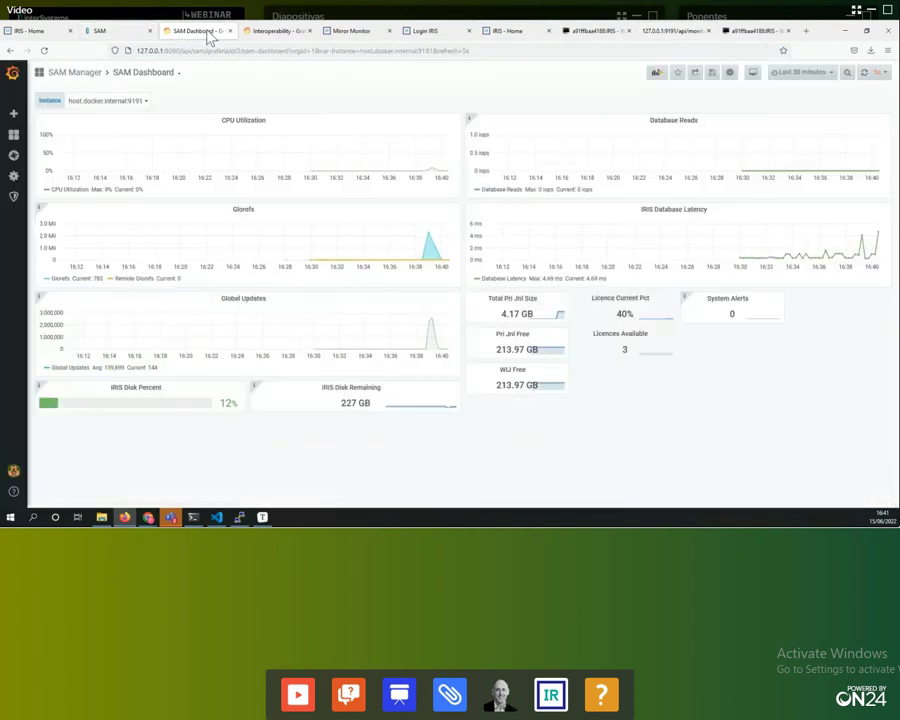
click(657, 74)
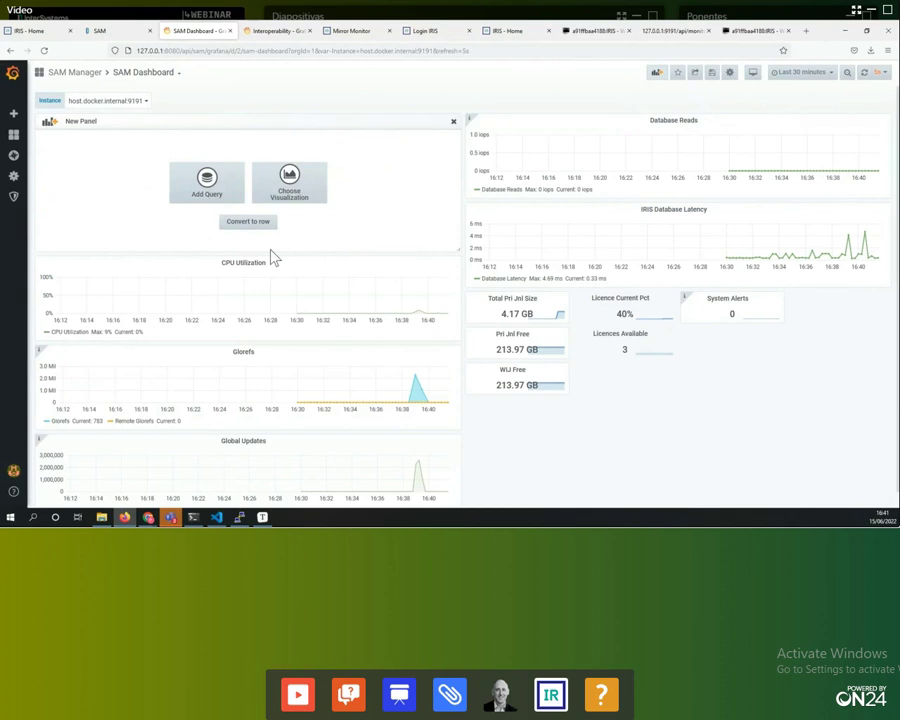
click(207, 182)
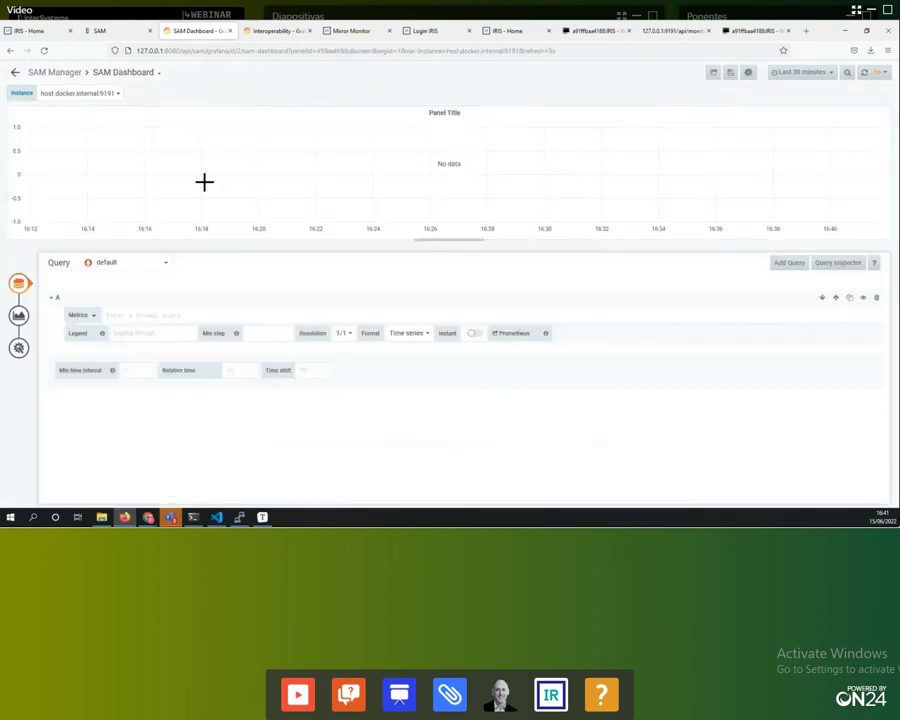
click(166, 264)
click(133, 278)
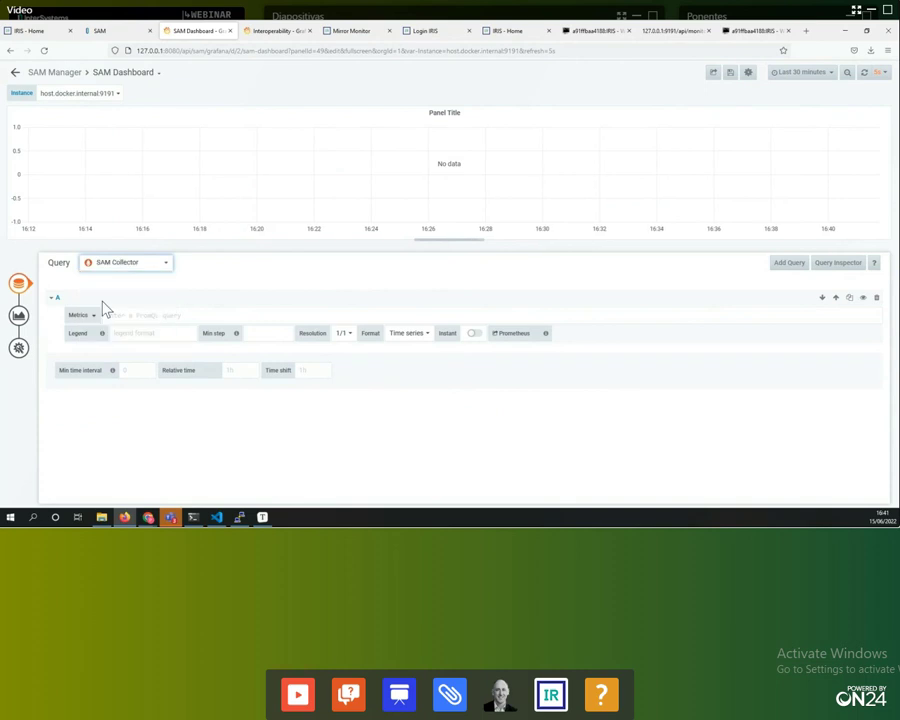
Choose iris_sql_queries_per_second from the iris metrics as the panel's query.
click(81, 318)
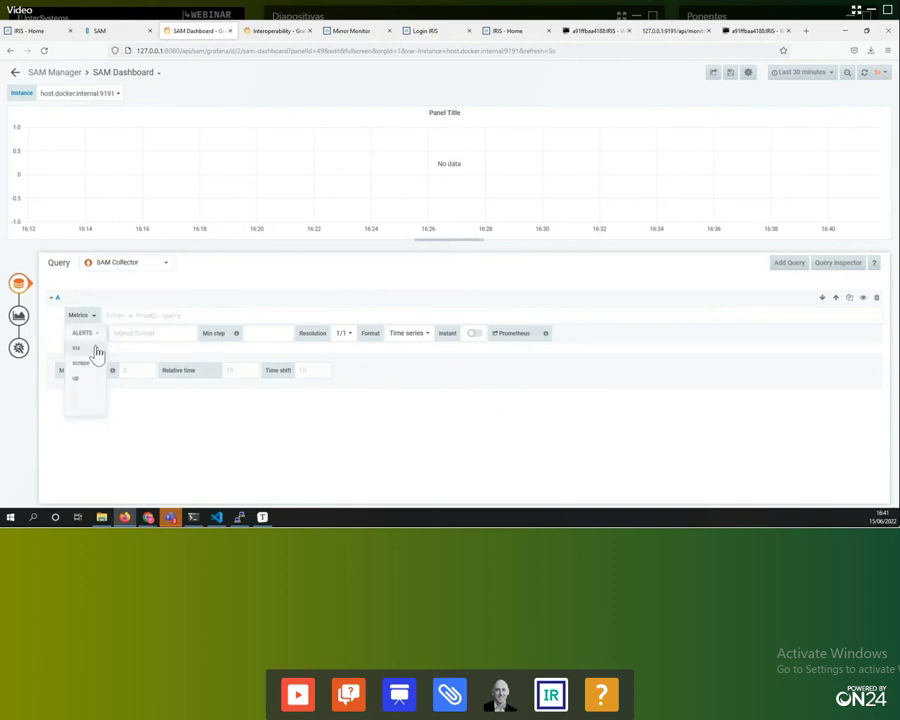
click(96, 351)
scroll(202, 382, down, 4)
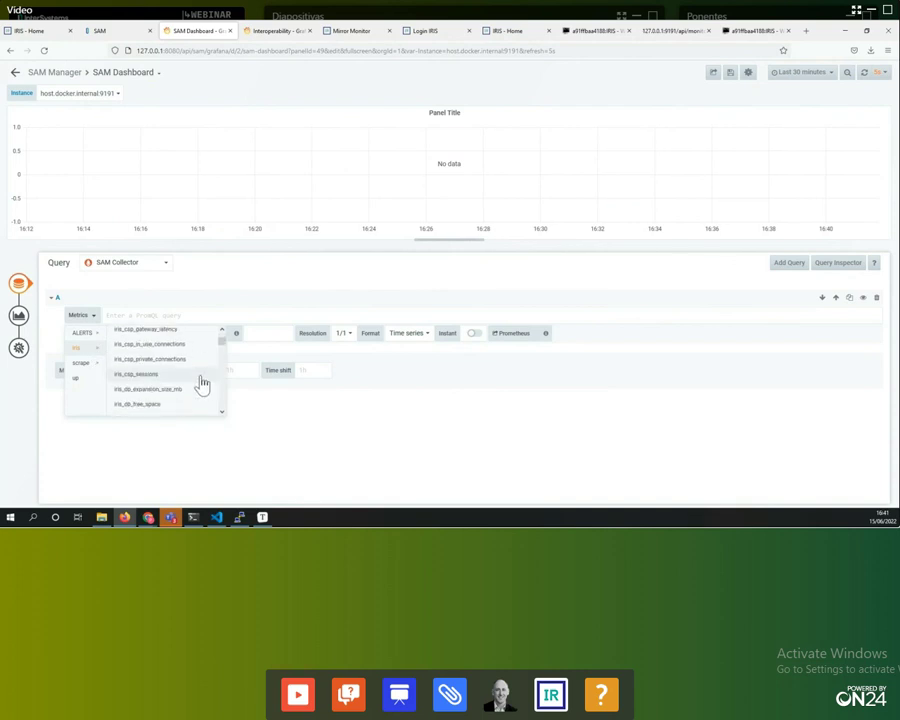
scroll(203, 386, down, 5)
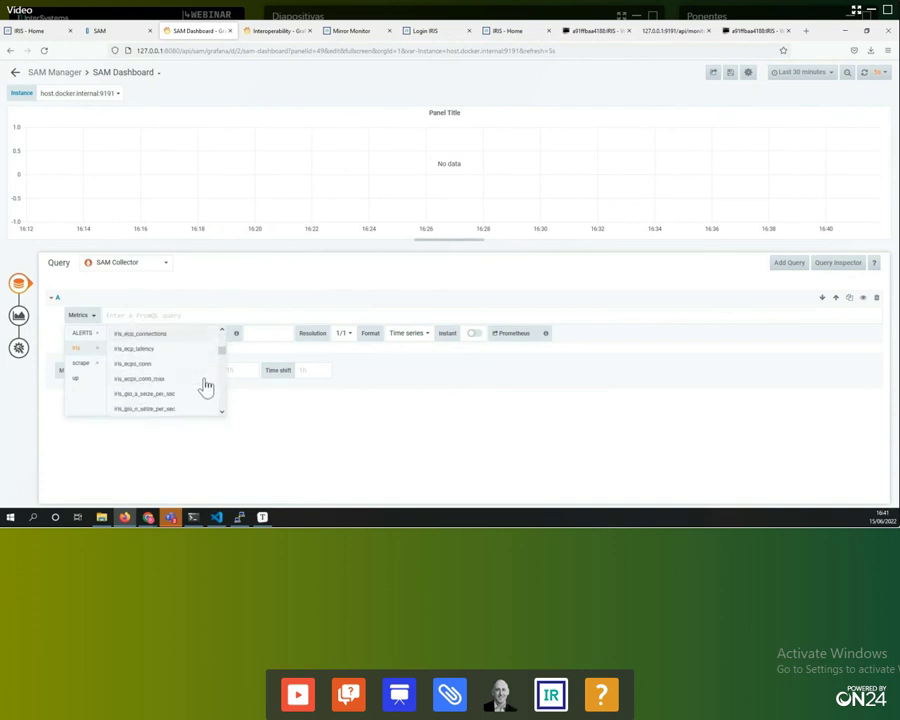
scroll(203, 386, down, 5)
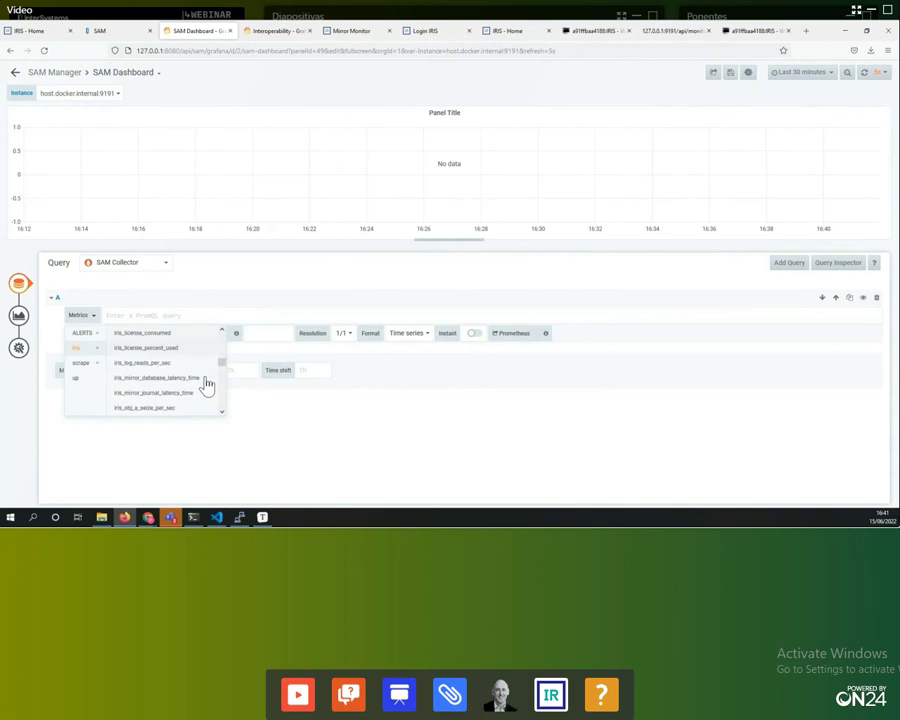
scroll(207, 384, down, 5)
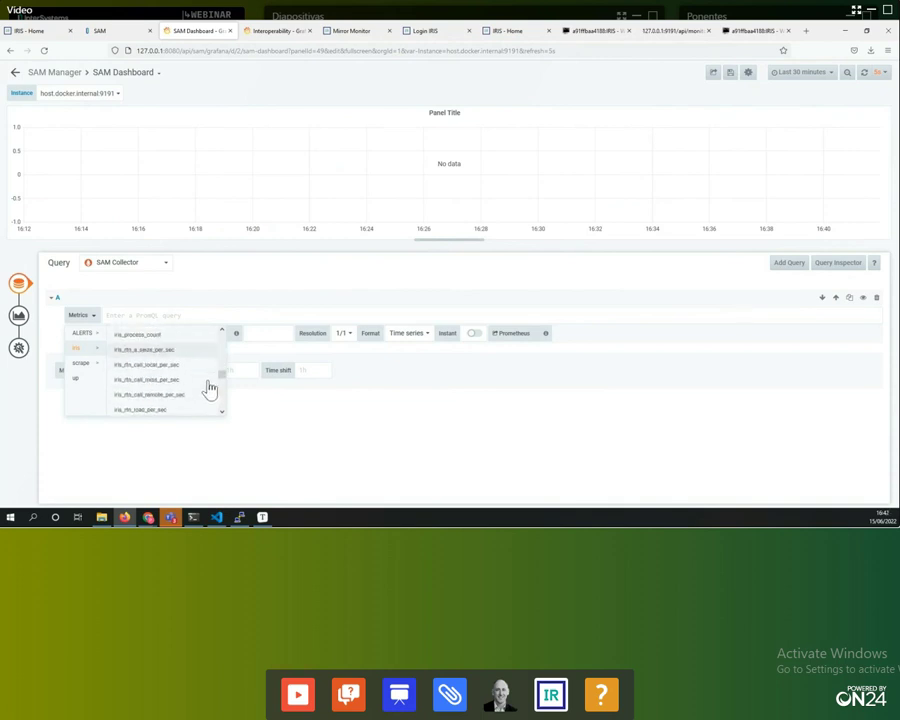
scroll(221, 402, down, 3)
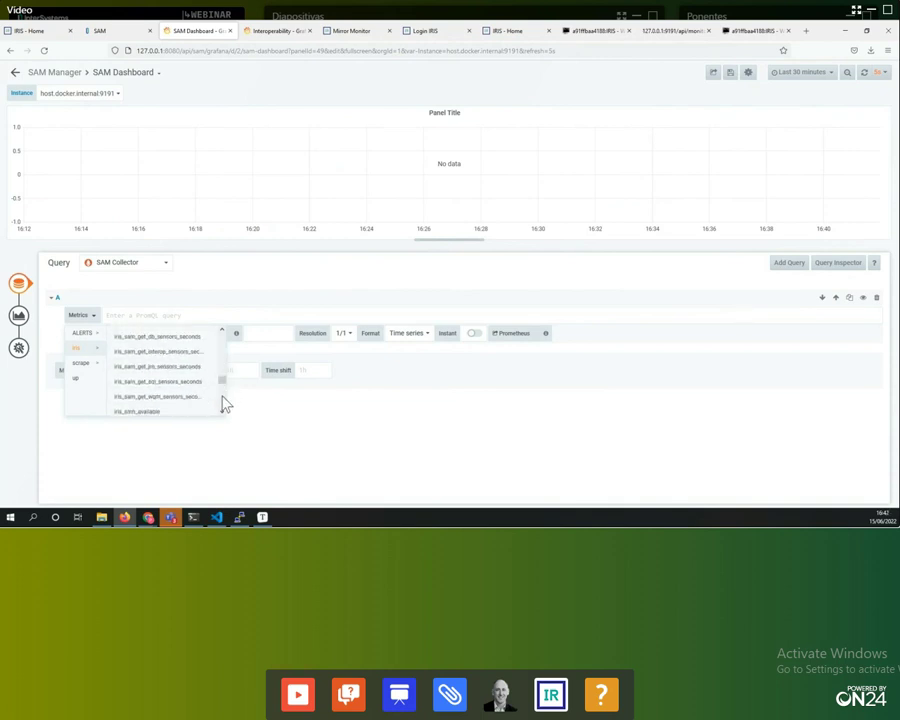
scroll(224, 404, down, 2)
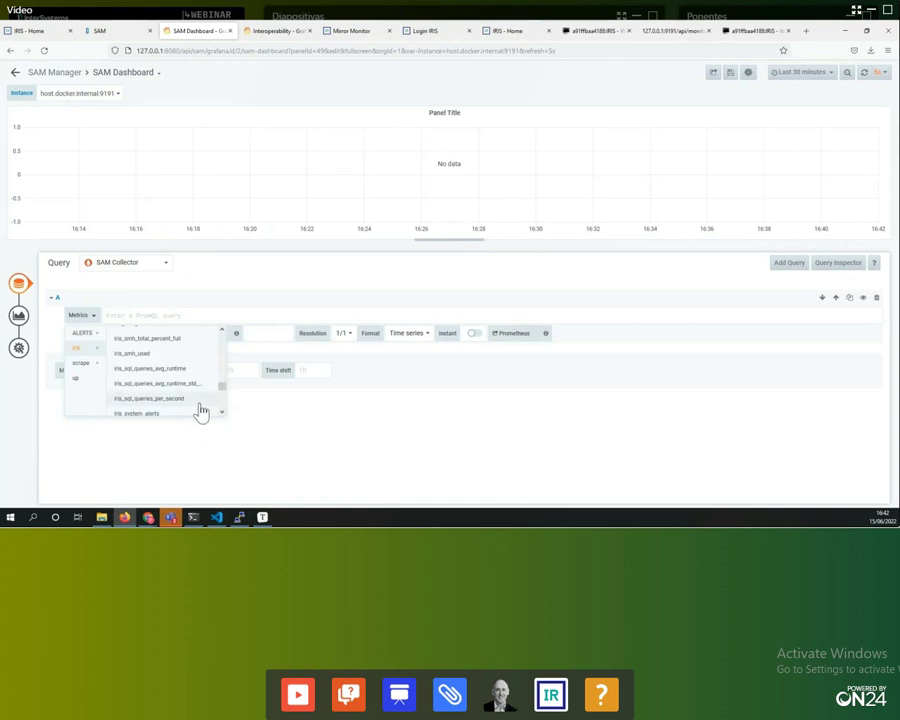
click(176, 399)
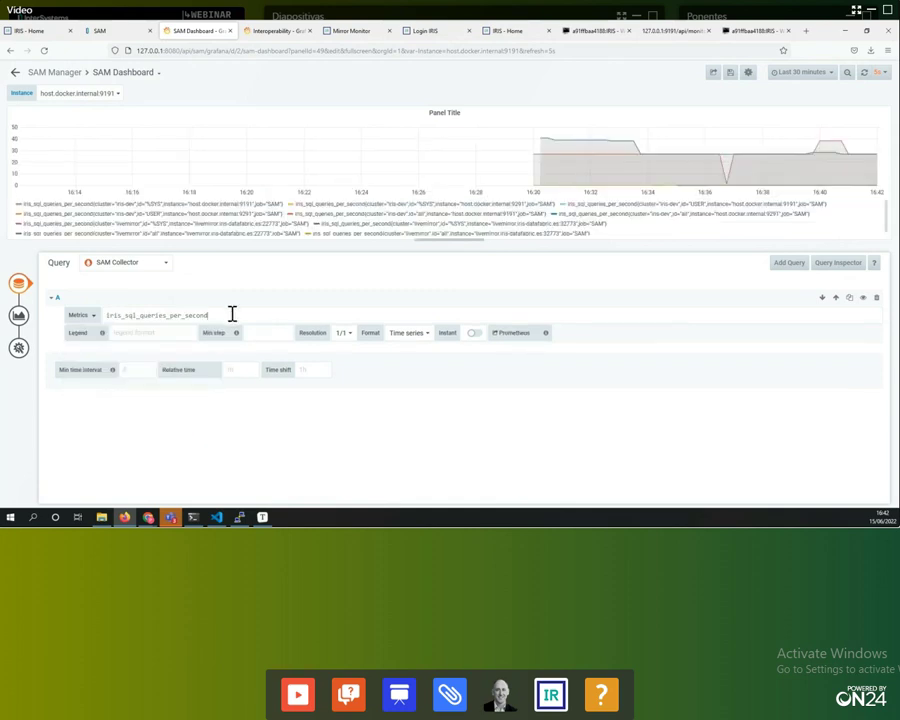
Try to filter the iris_sql_queries_per_second query by the cluster label, starting its value with "iris".
text({)
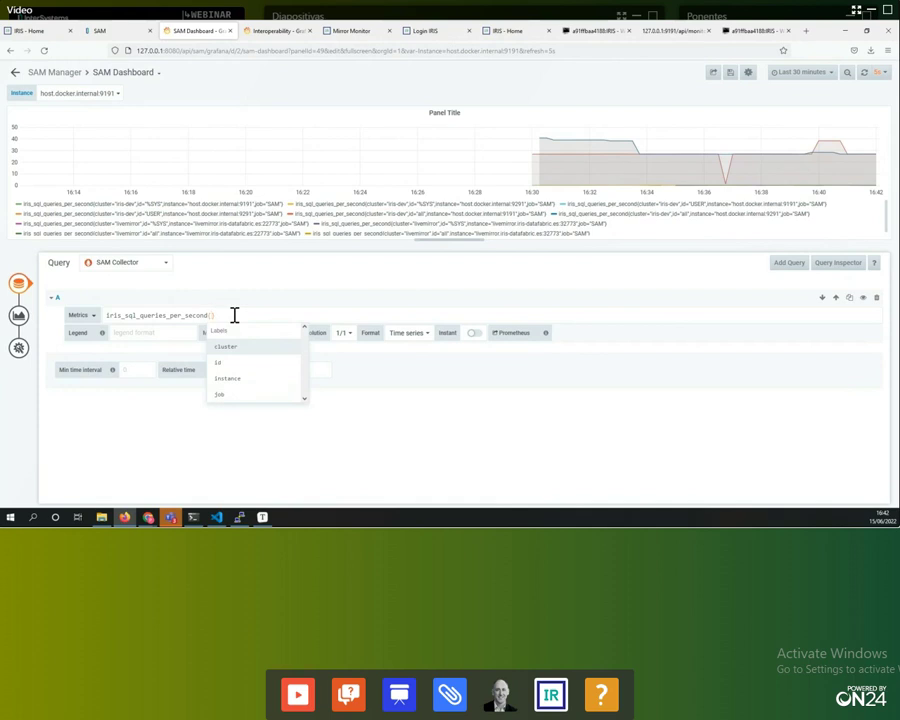
key(Return)
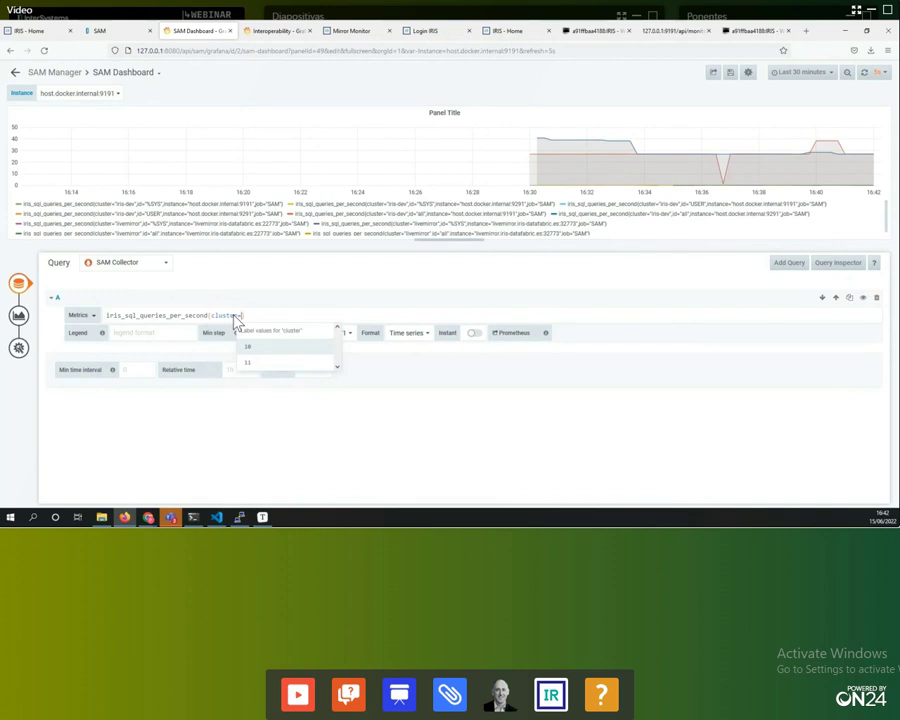
key(BackSpace)
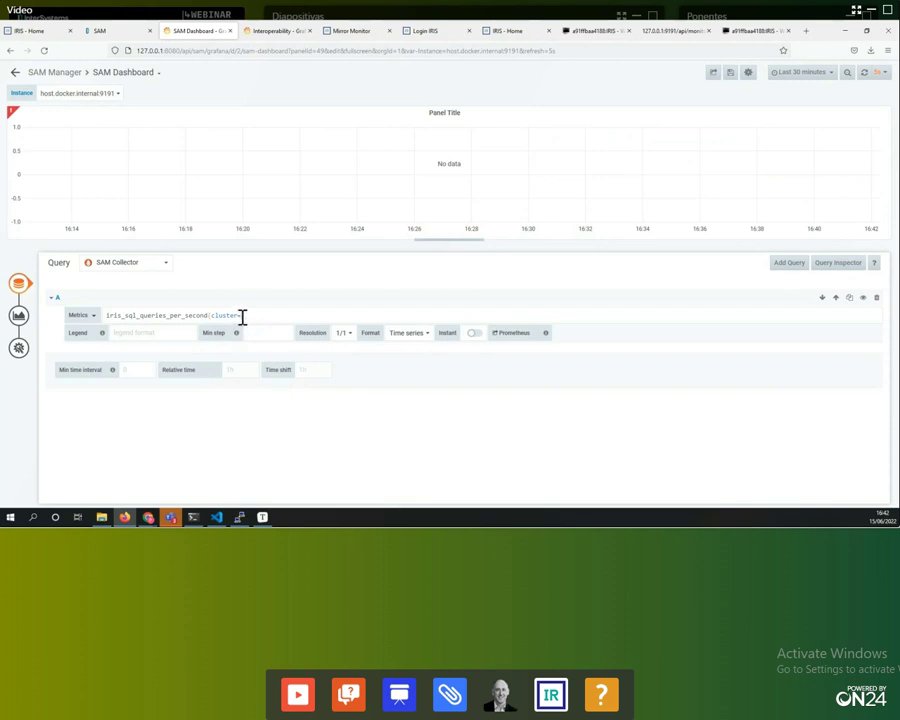
text("iris)
key(Escape)
key(Home)
key(Delete)
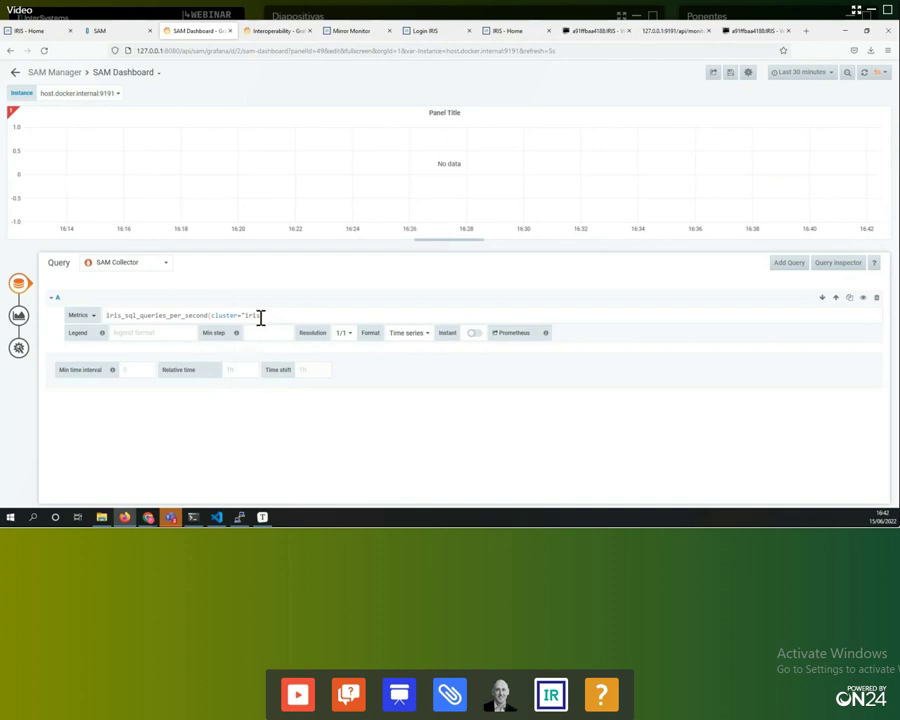
Clear the panel's query and choose iris_sql_queries_per_second from the iris metrics again.
drag(277, 315, 60, 327)
key(BackSpace)
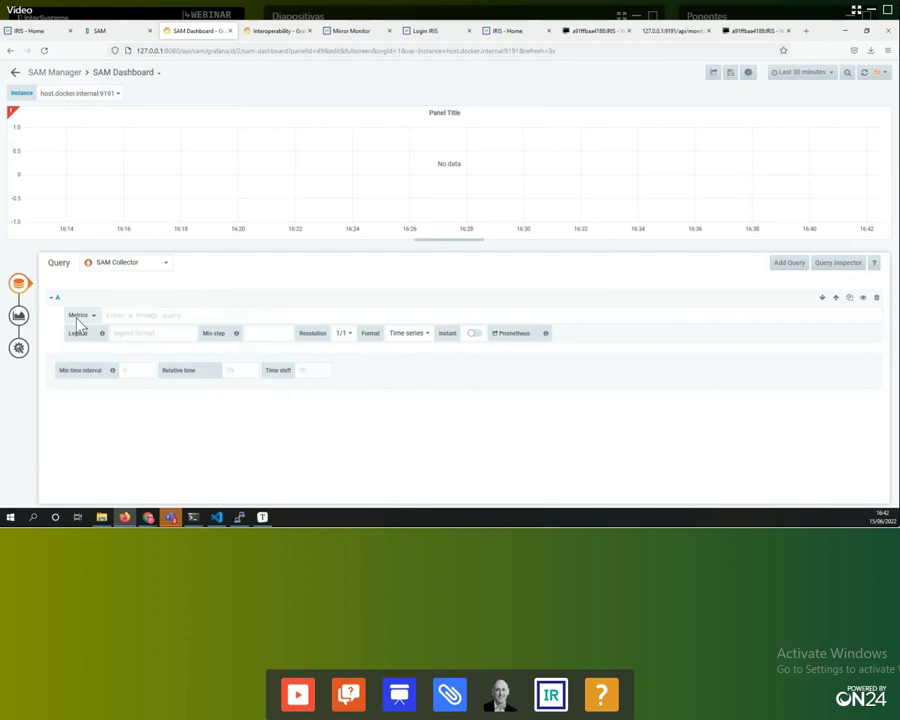
text(s)
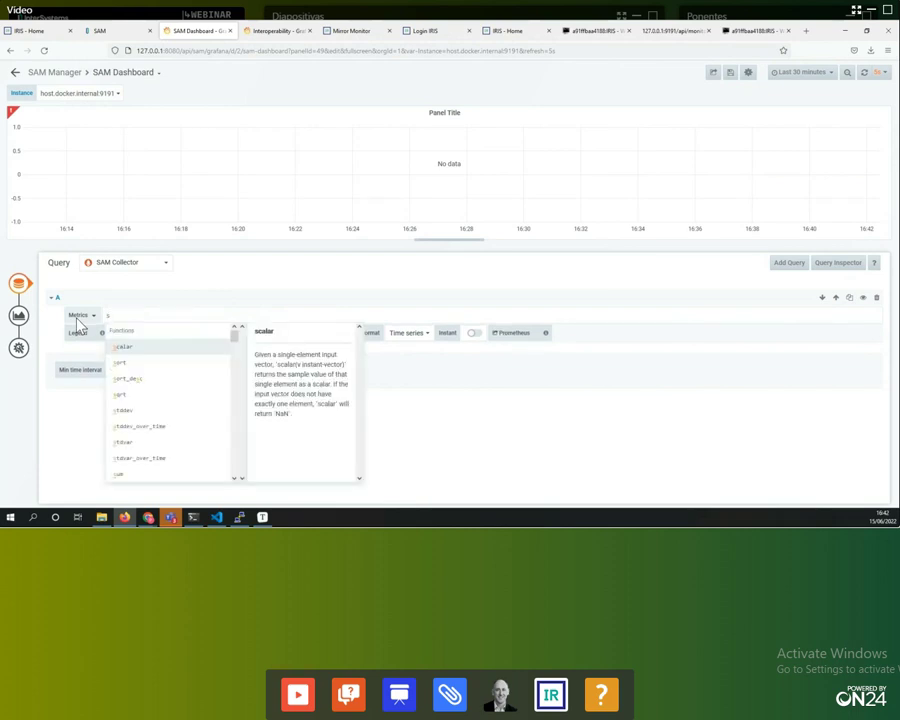
key(BackSpace)
click(79, 315)
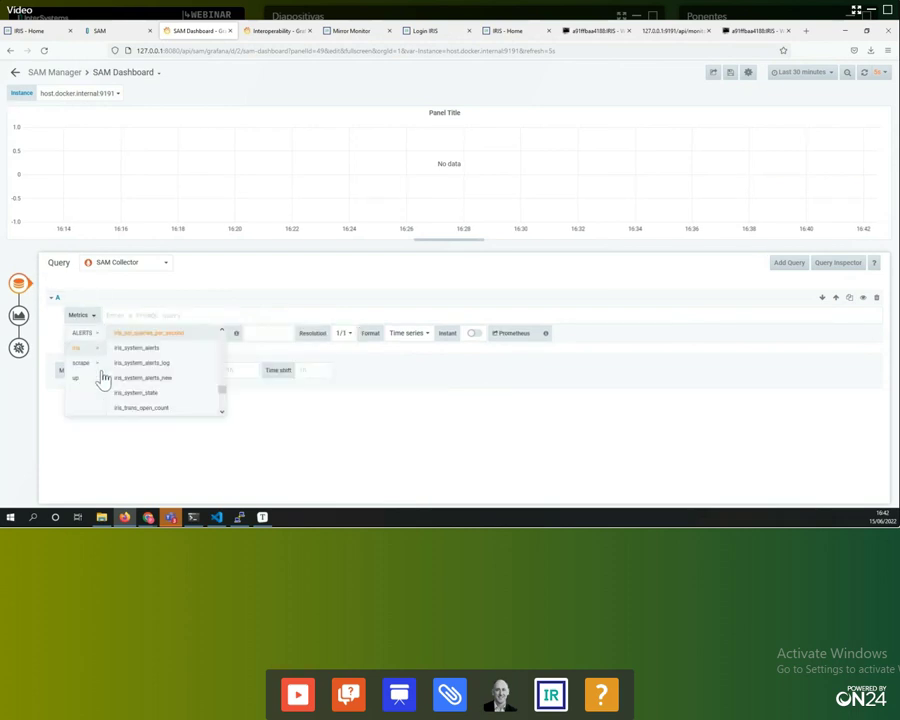
click(149, 333)
Filter the iris_sql_queries_per_second query by the label cluster="iris-dev".
text({)
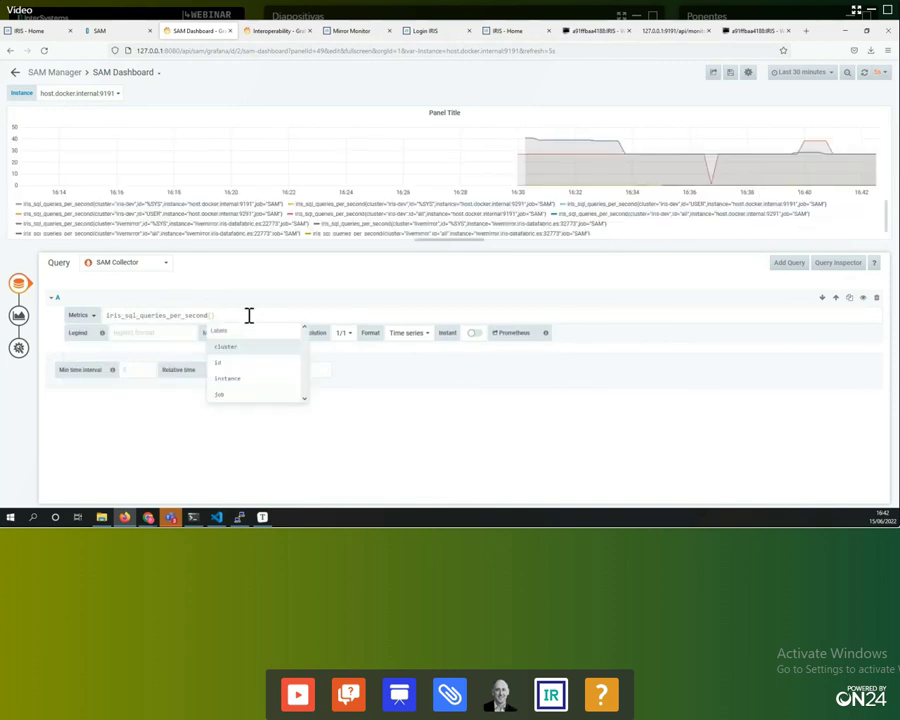
key(Return)
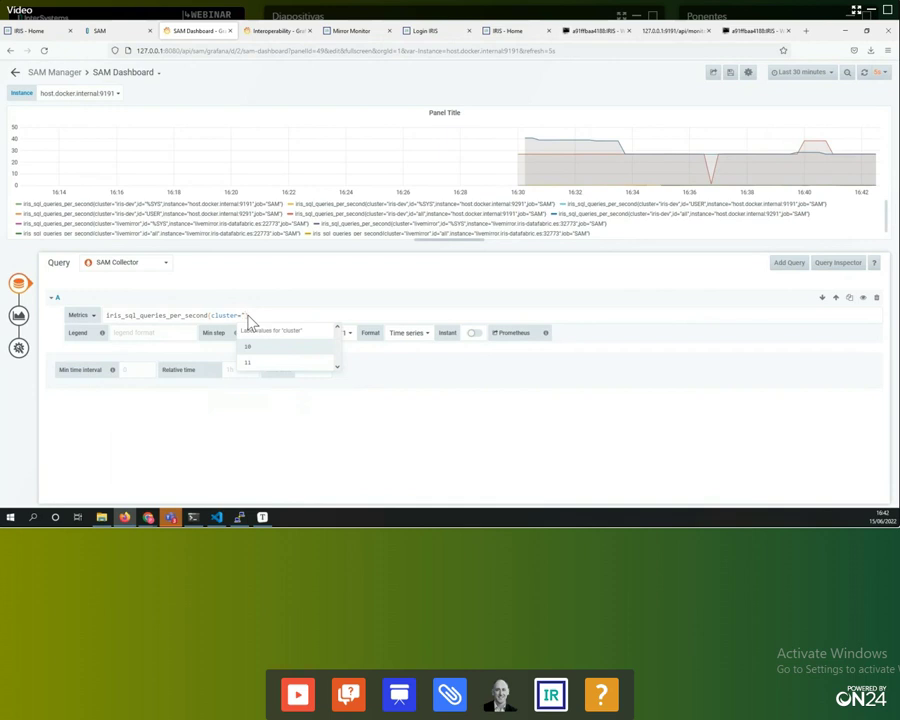
key(Escape)
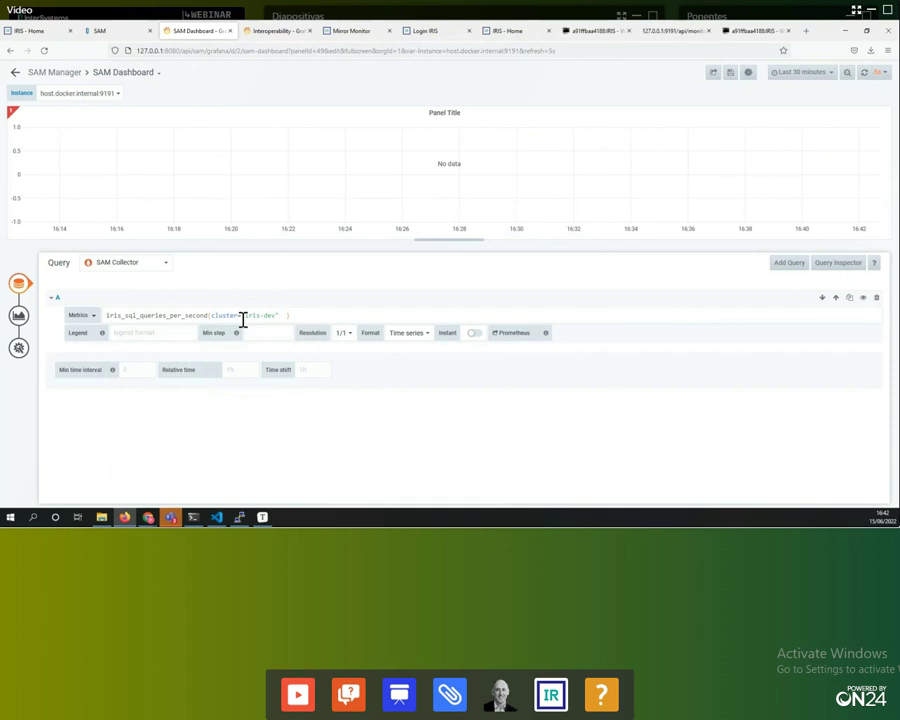
Set the query's legend format to {{id}} and remove the extra spaces after "iris-dev" in the query.
click(153, 337)
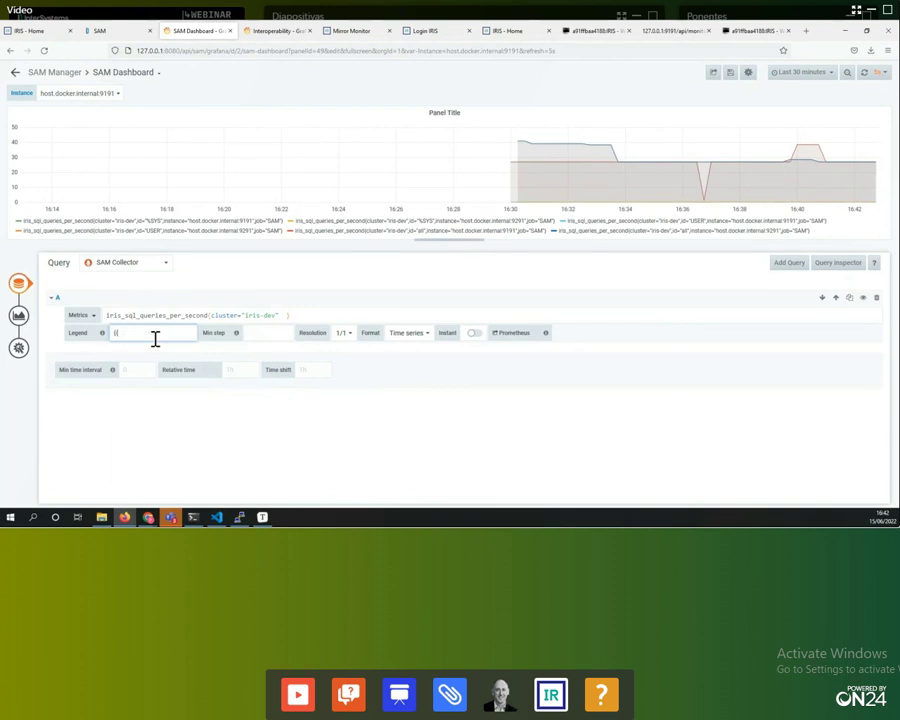
text(id)
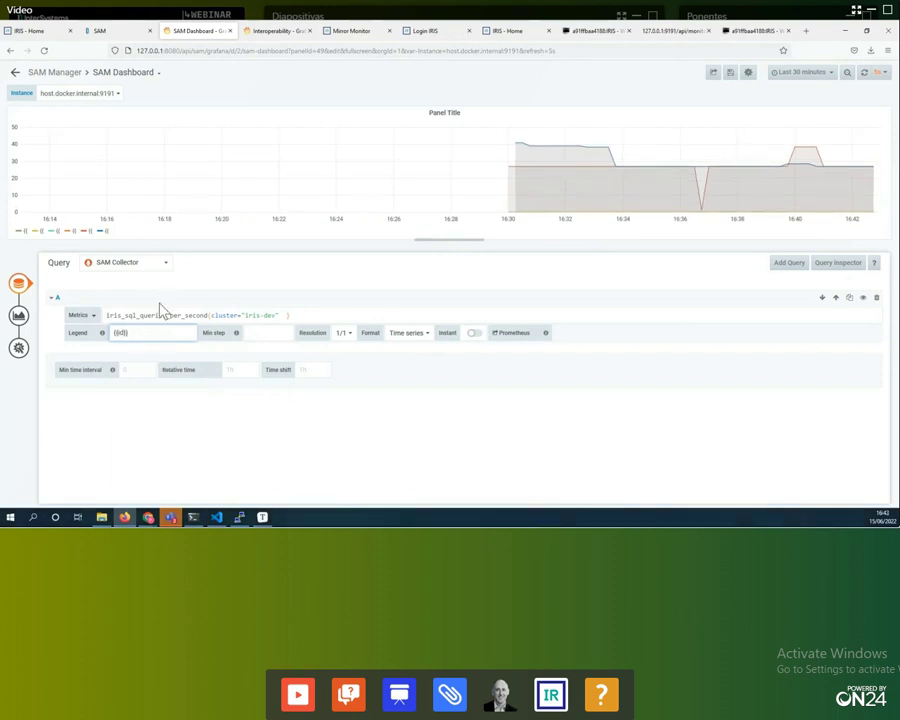
click(155, 350)
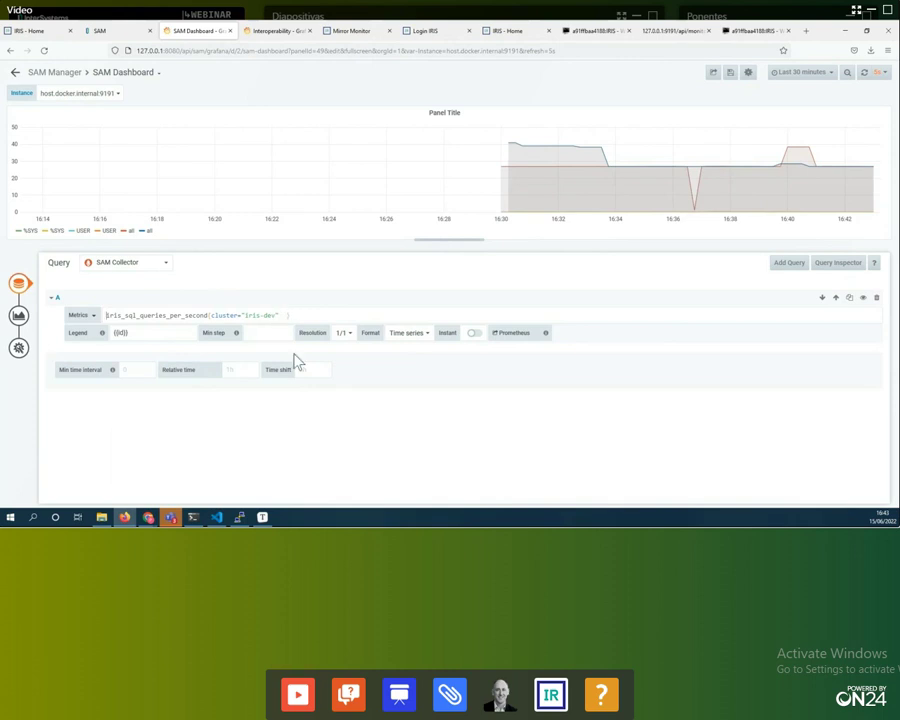
key(BackSpace)
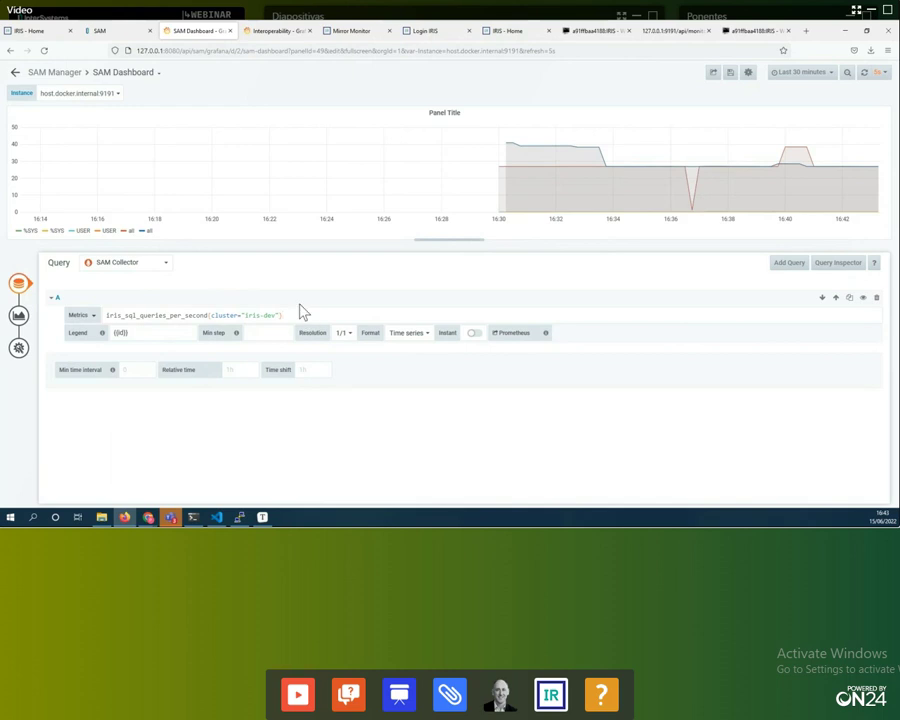
Review the graph's visualization and axis settings, and title the panel "Sql Queries Per Second".
click(17, 318)
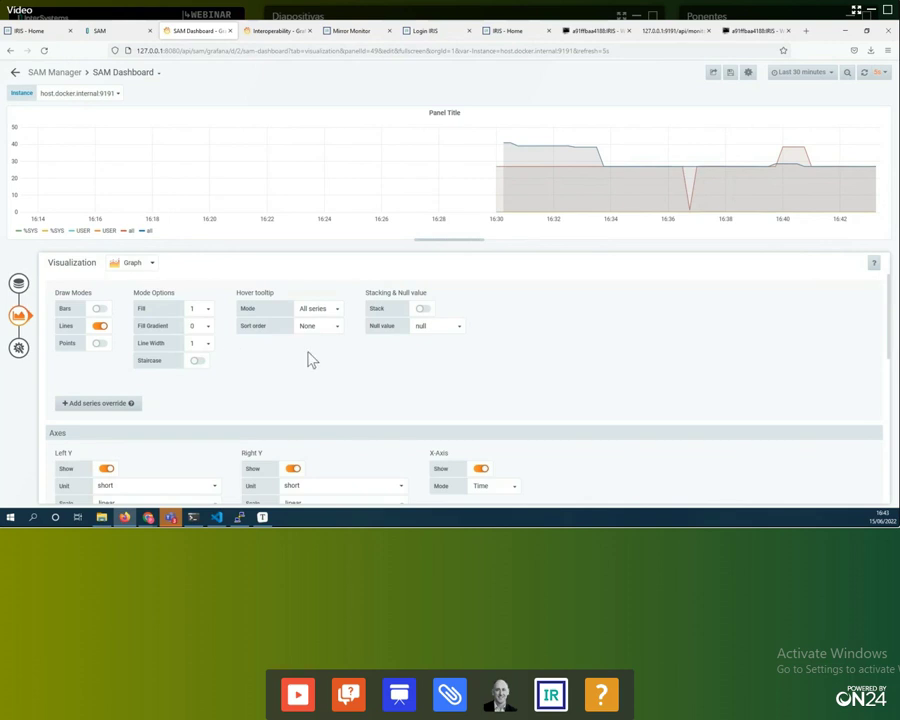
scroll(313, 402, down, 2)
scroll(315, 342, up, 2)
scroll(293, 408, down, 2)
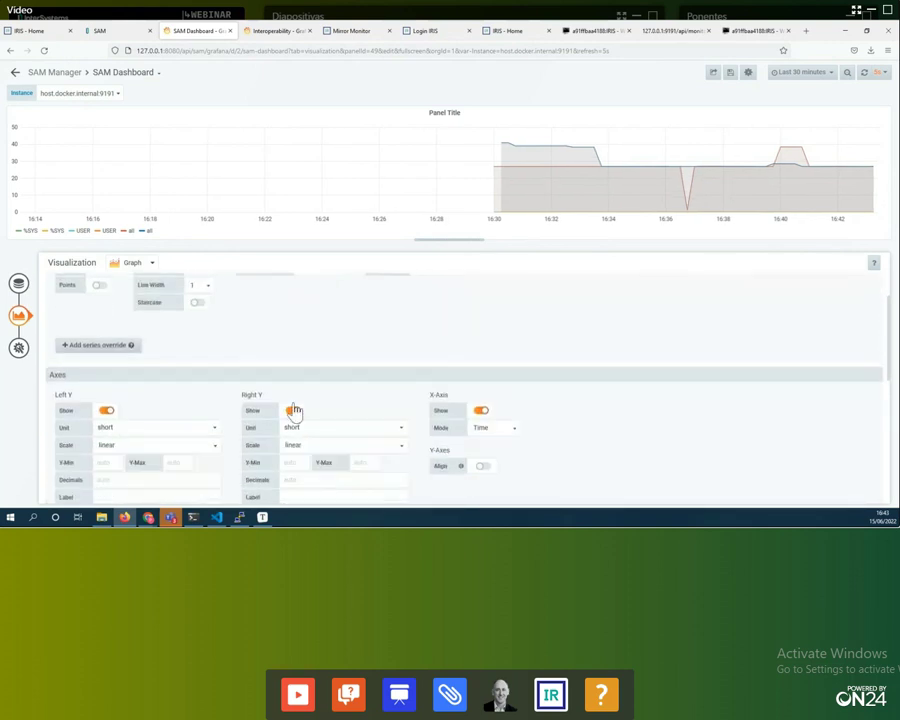
scroll(160, 385, down, 1)
click(19, 347)
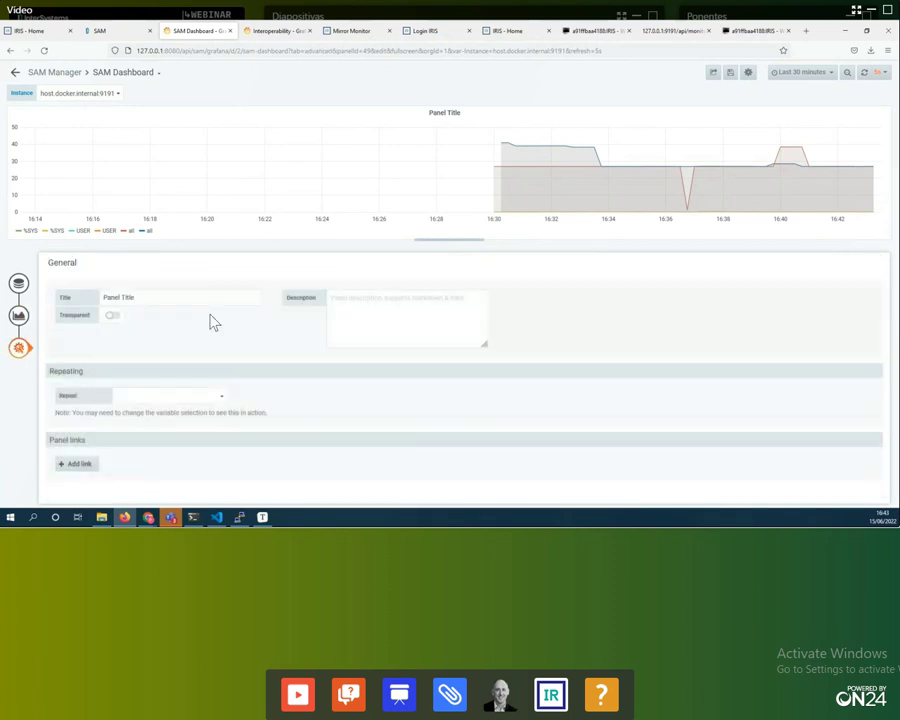
drag(187, 296, 83, 308)
text(Sql Queries Per Second)
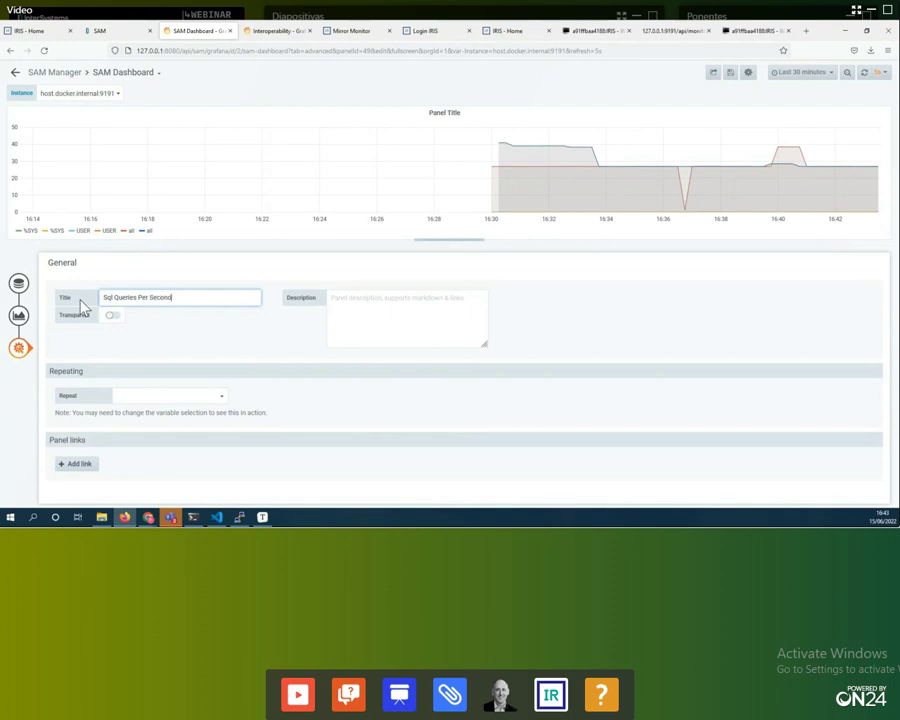
click(478, 390)
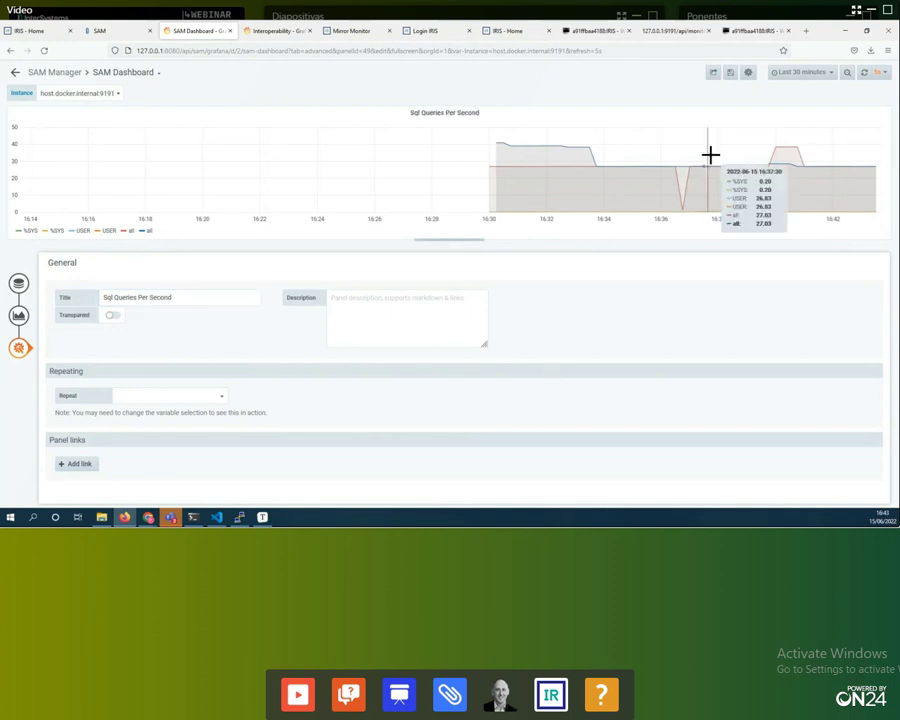
Save the SAM Dashboard with the change note "Sql Queries".
click(731, 75)
text(Sql Queries)
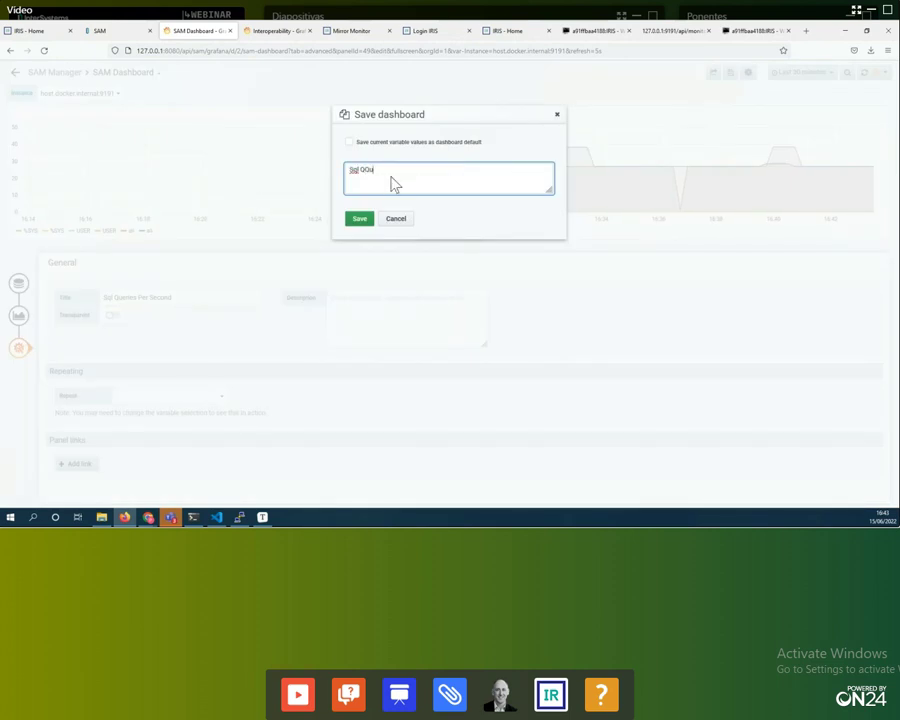
click(362, 221)
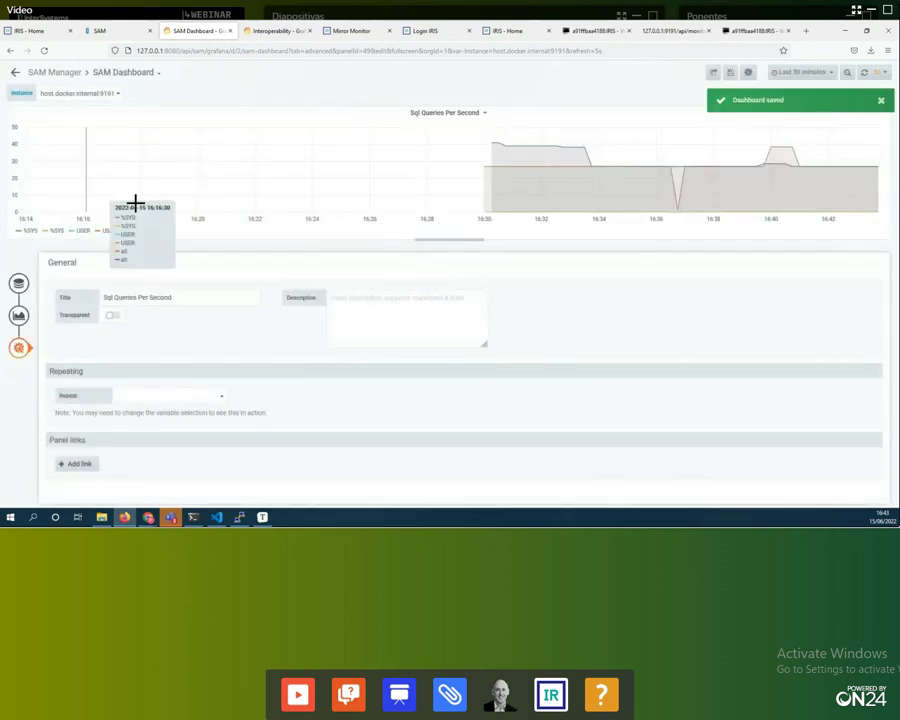
click(730, 75)
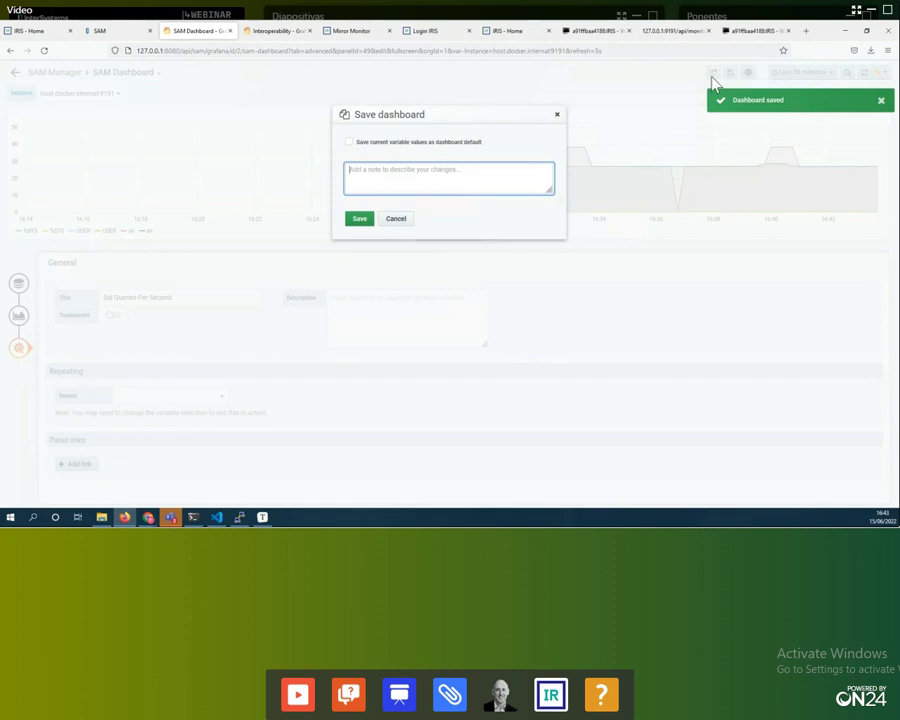
click(557, 115)
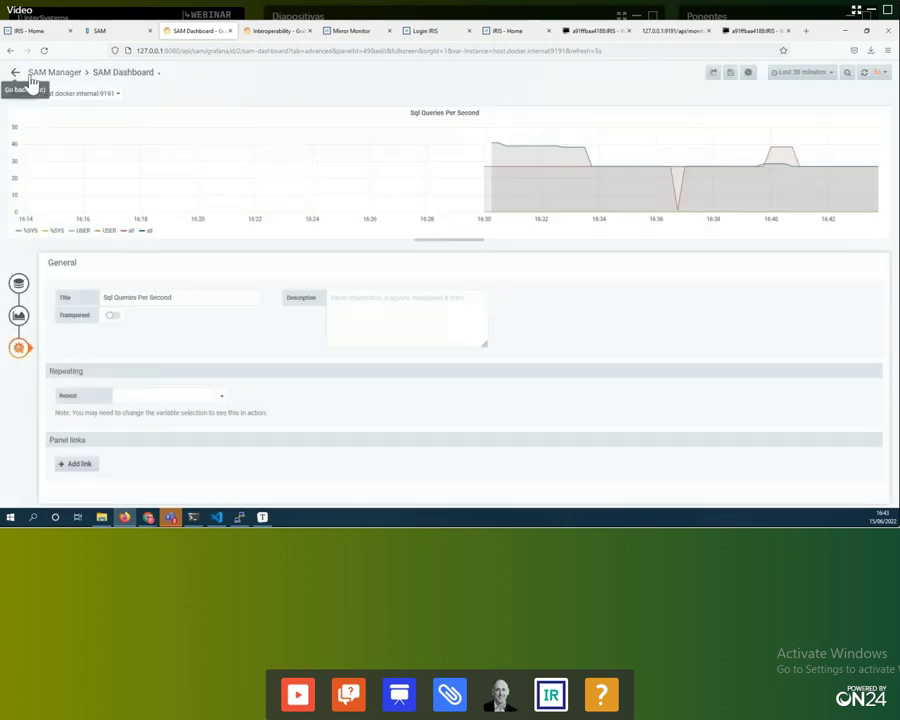
Reopen the SAM Dashboard and reload the host.docker.internal:9191 instance page in SAM to check the new panel in both.
click(48, 73)
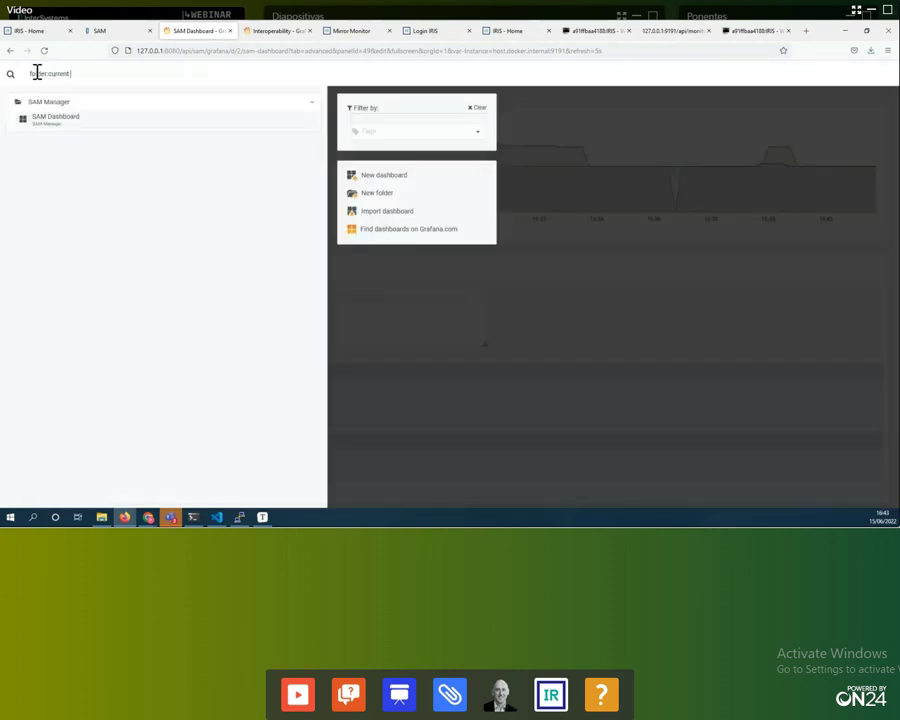
click(52, 124)
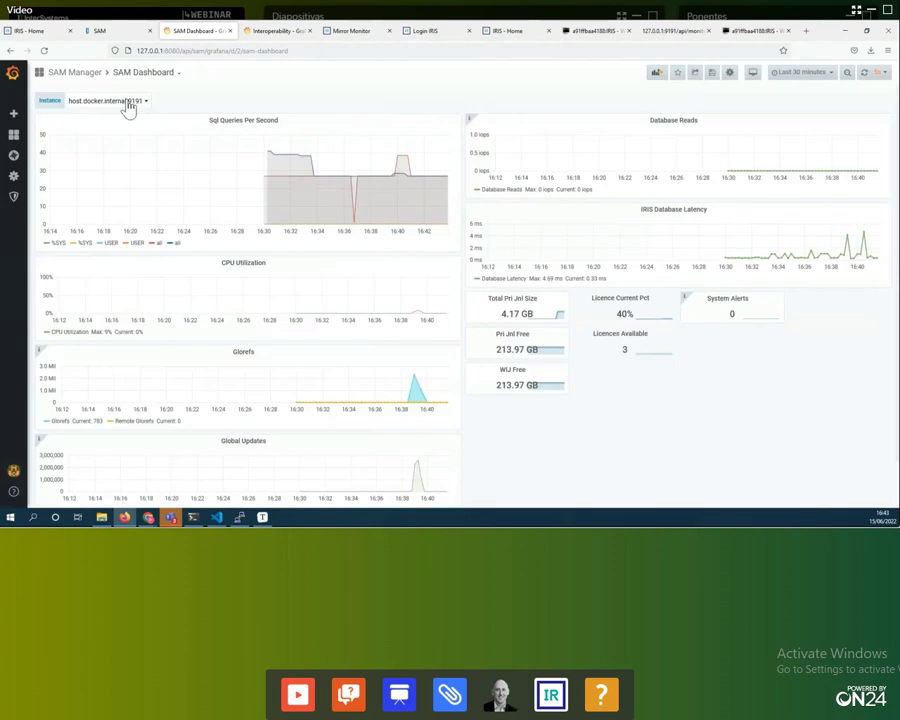
click(116, 33)
click(44, 50)
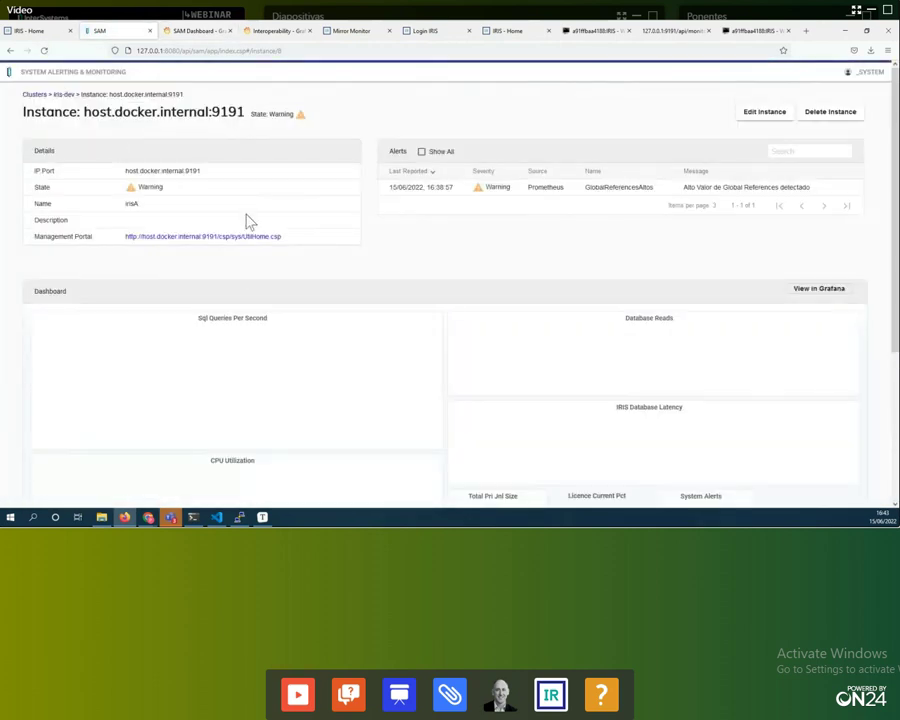
scroll(300, 345, down, 1)
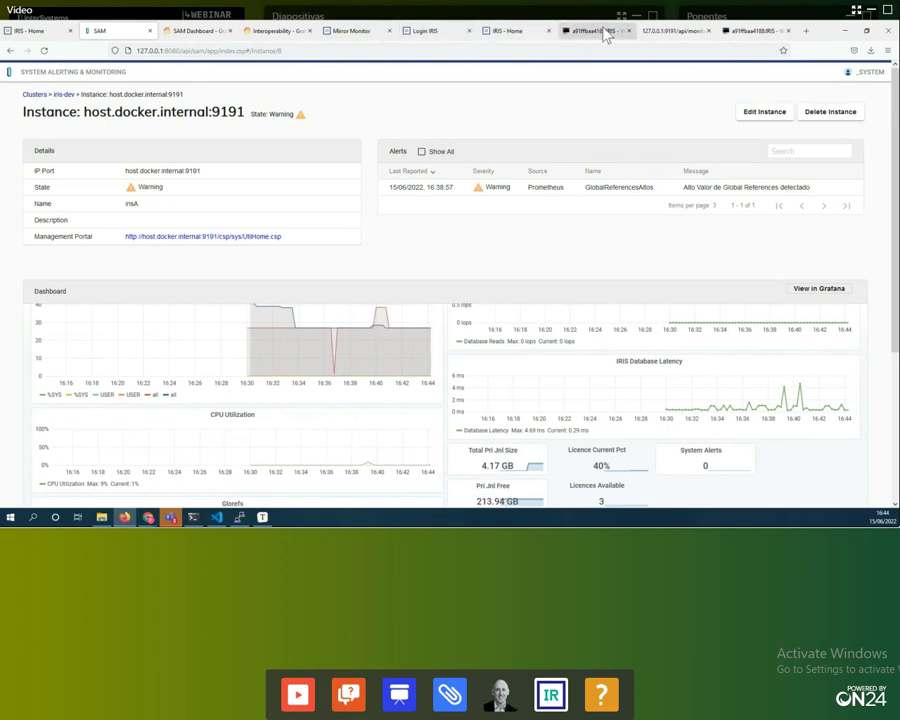
Examine the end of the raw metrics list of 127.0.0.1:9191, down to the iris_wqm metrics.
click(688, 38)
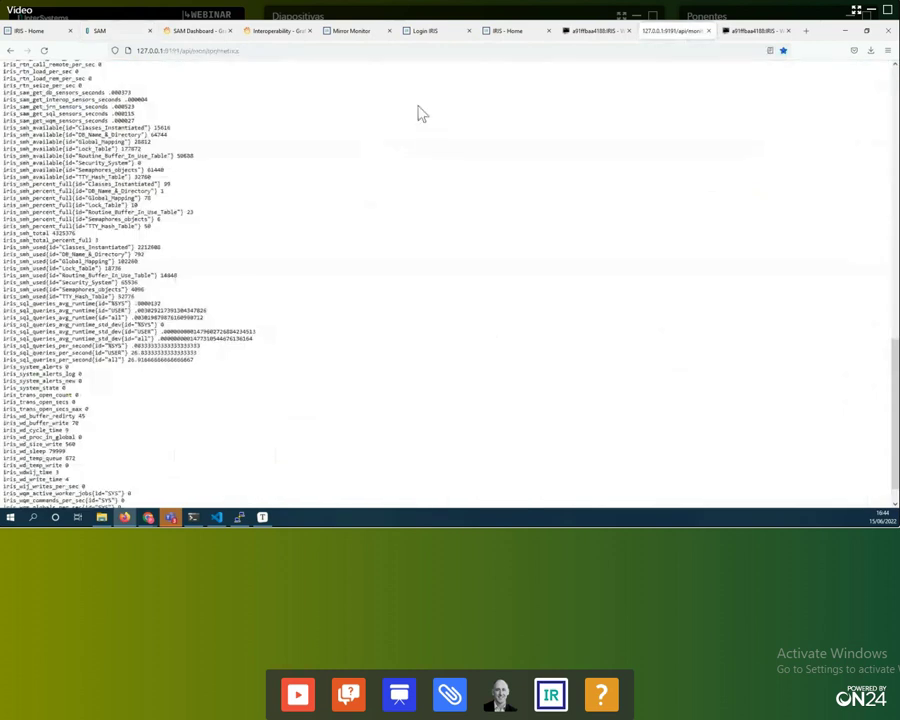
scroll(200, 300, down, 2)
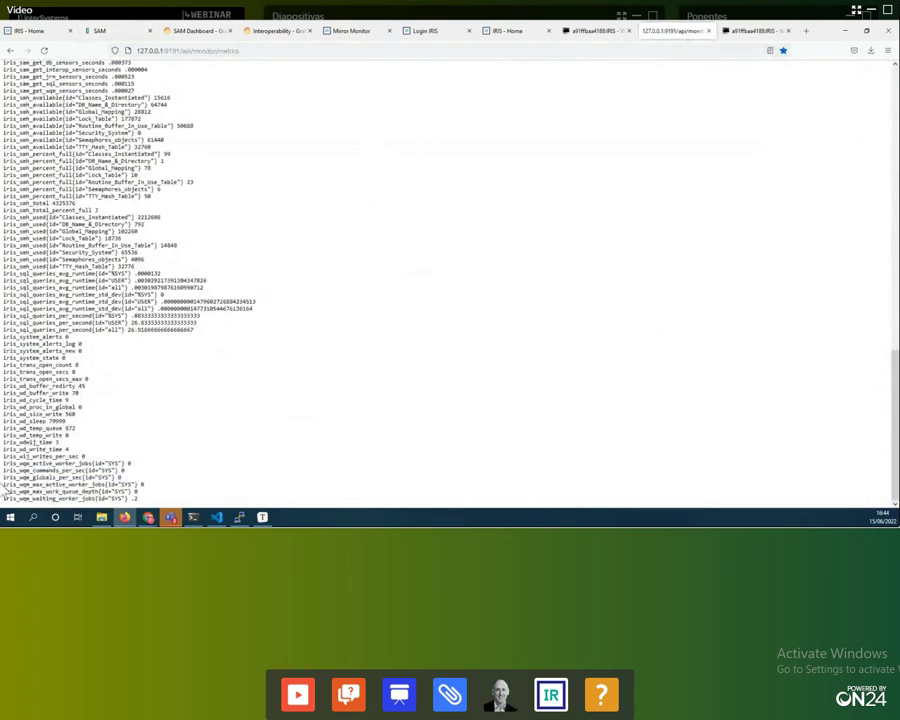
drag(5, 490, 167, 510)
click(171, 505)
Switch to Visual Studio Code and examine pythonmetric.cls: its parent class, PRODUCT parameter, Python GetSensors method and psutil import.
mouse_move(218, 522)
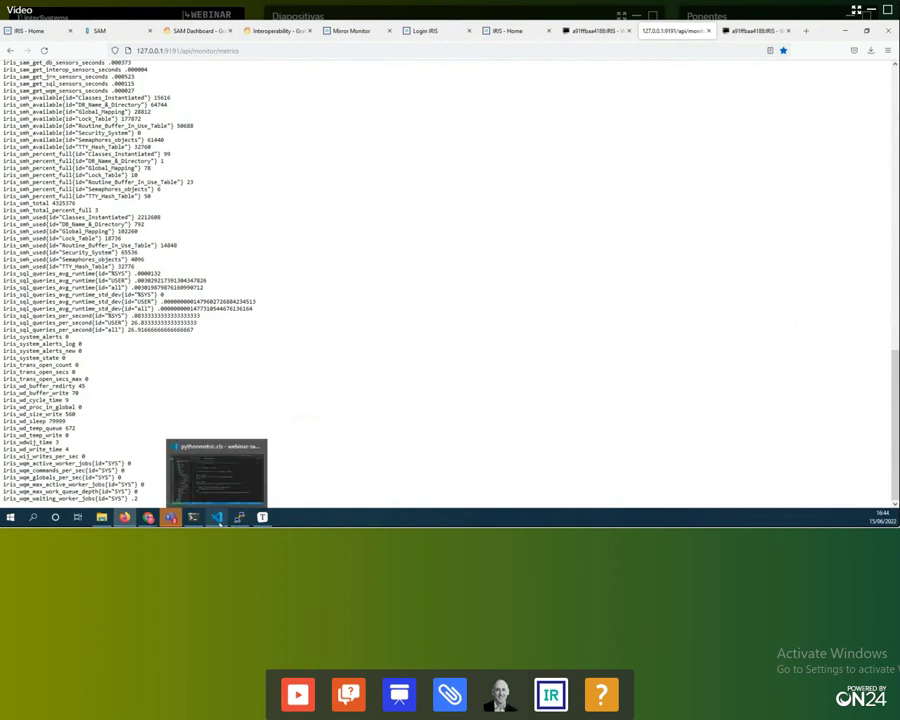
click(225, 494)
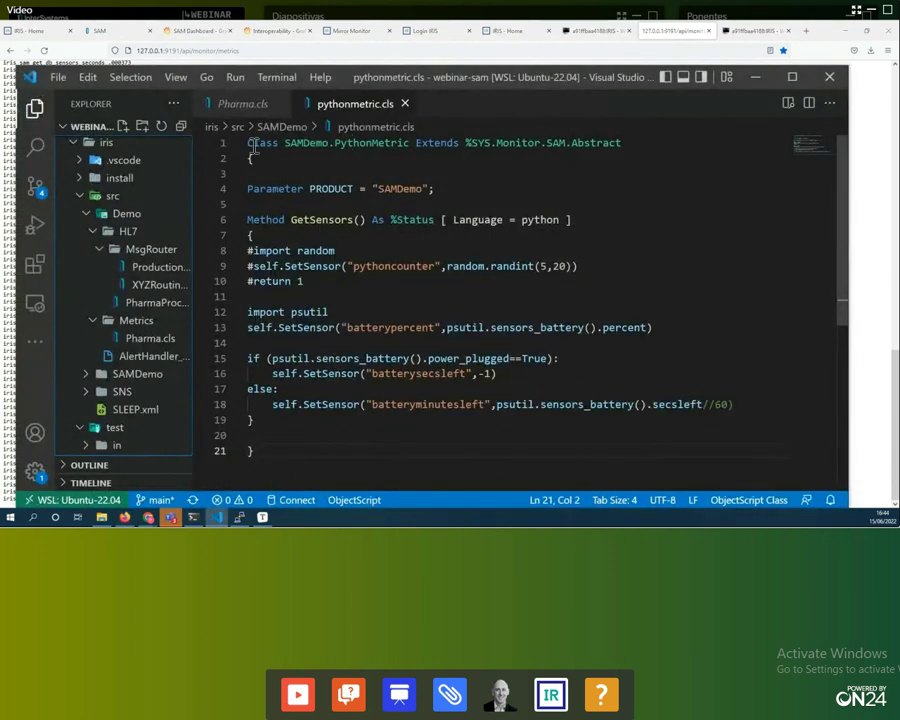
drag(466, 143, 630, 148)
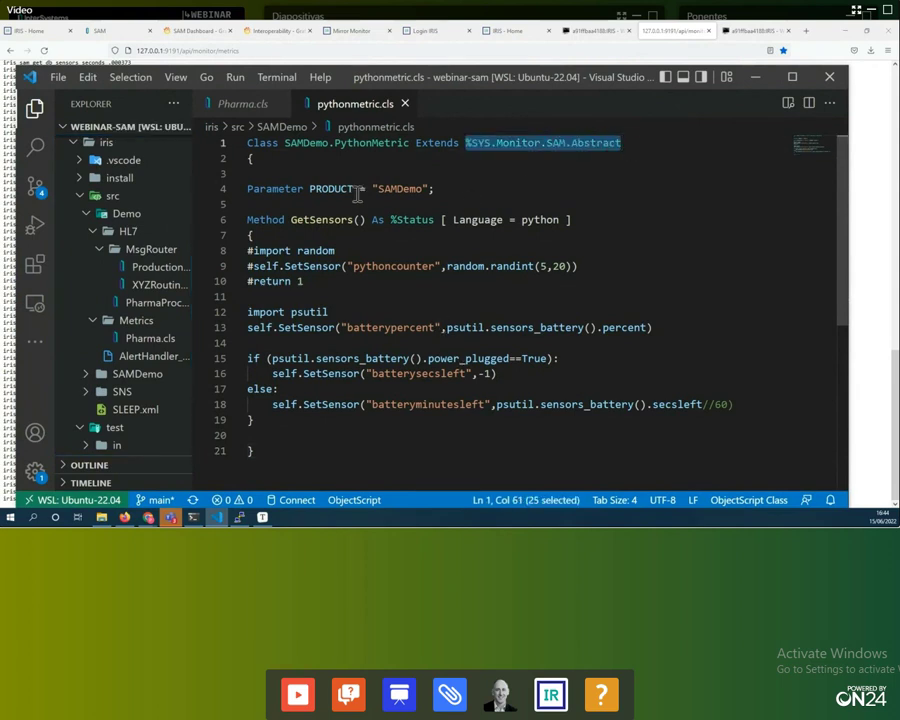
drag(373, 189, 425, 189)
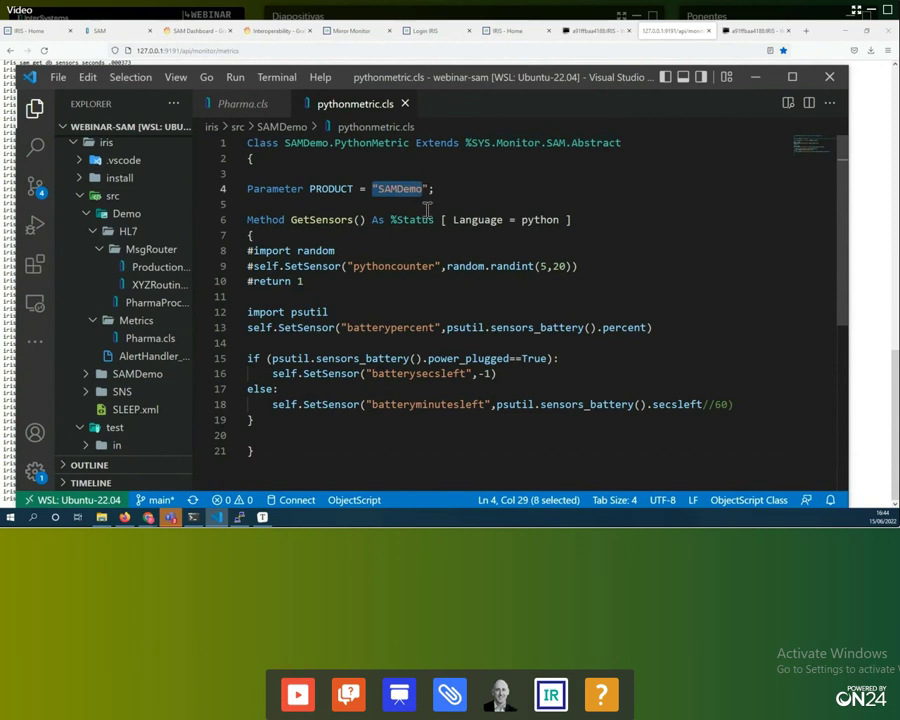
click(428, 207)
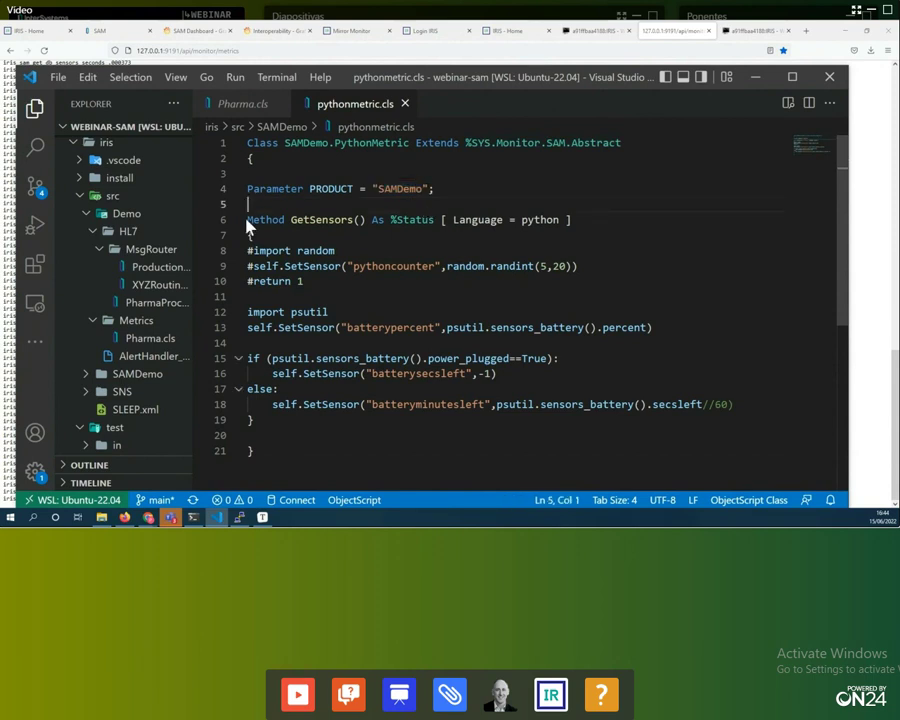
drag(248, 220, 572, 220)
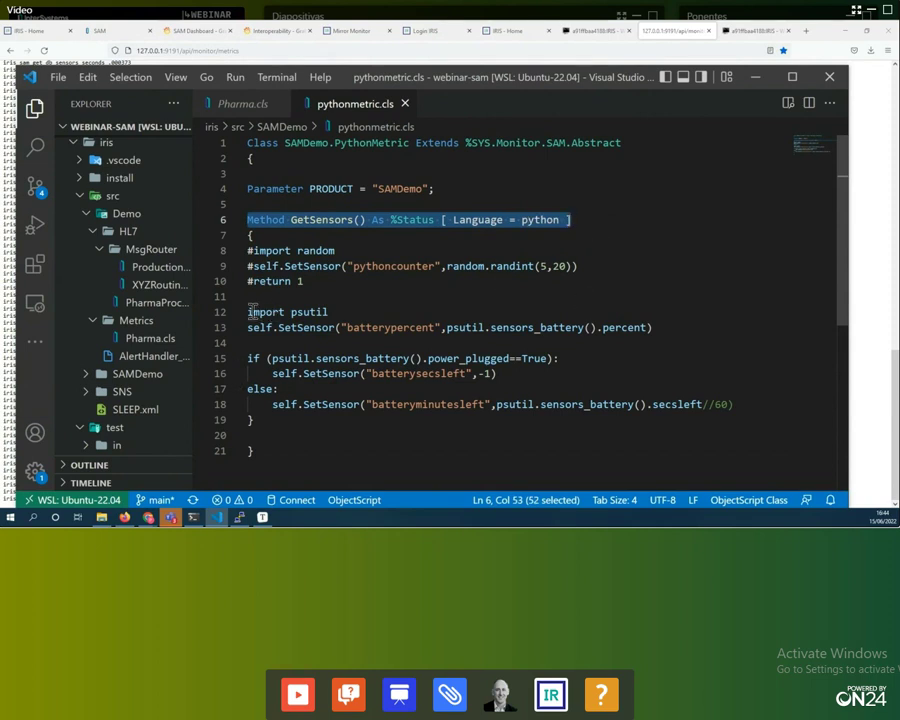
drag(253, 312, 372, 315)
click(371, 314)
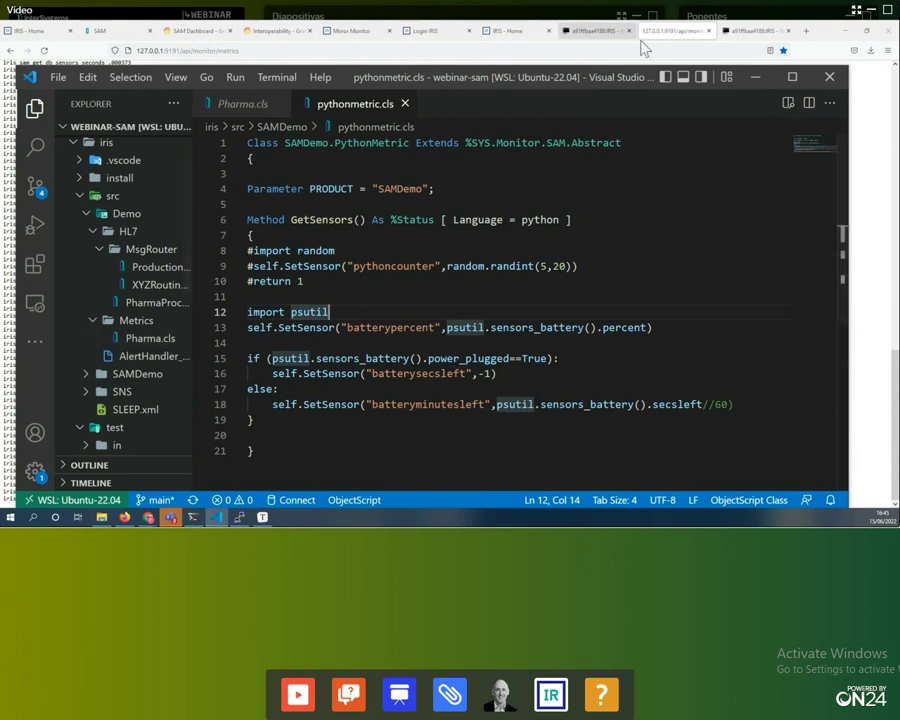
Switch to the browser's WebTerminal session on 127.0.0.1:9191 and change the namespace to %SYS with zn "%SYS".
click(605, 30)
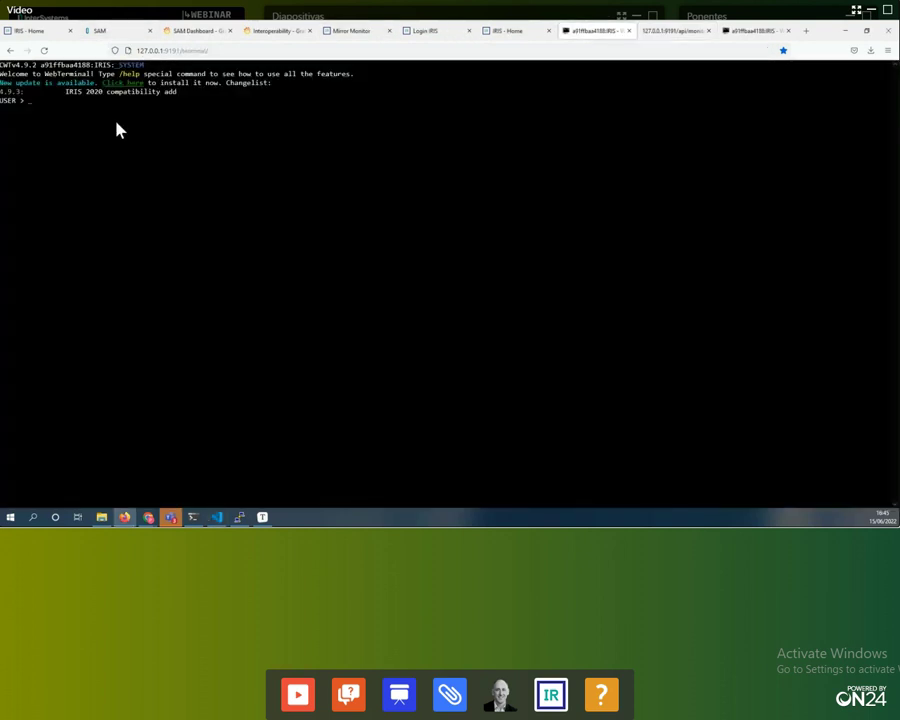
text(zn)
key(ctrl+plus)
key(ctrl+plus)
key(ctrl+plus)
key(ctrl+plus)
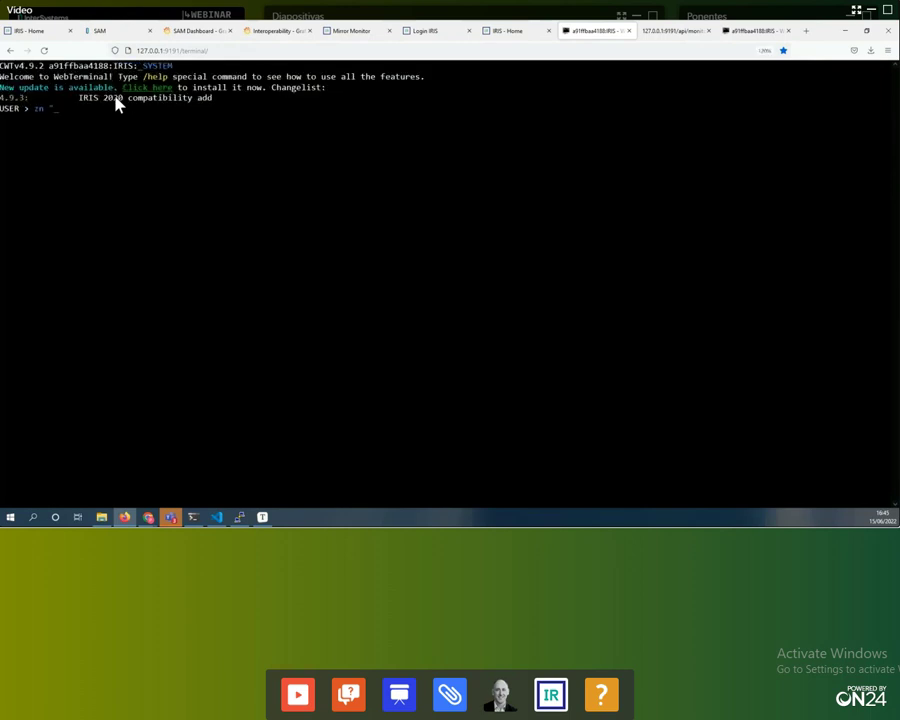
text(")
key(ctrl+plus)
key(ctrl+plus)
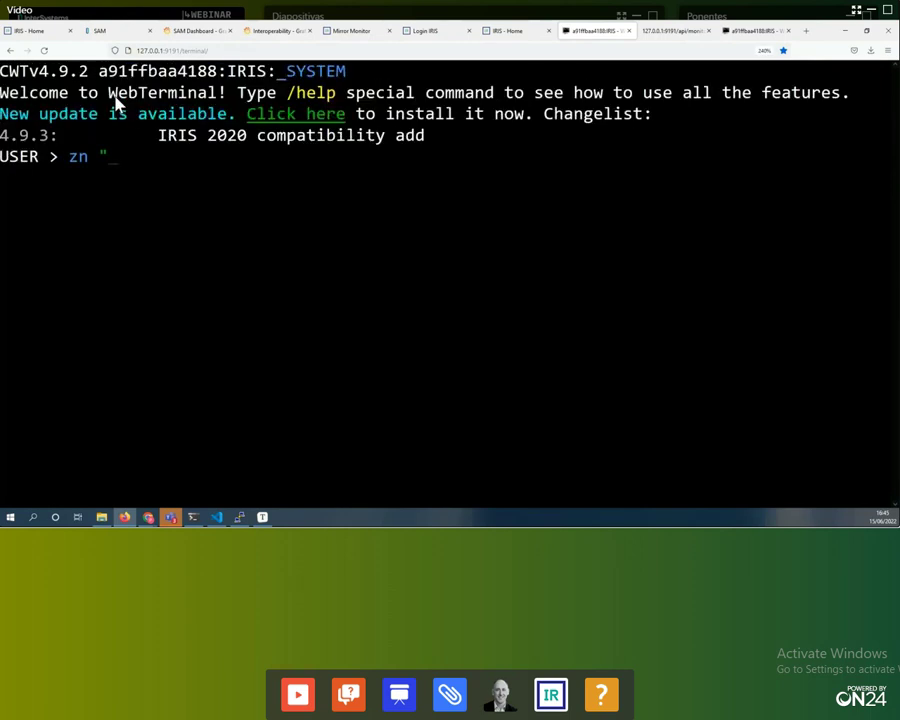
text(%SYS")
key(Return)
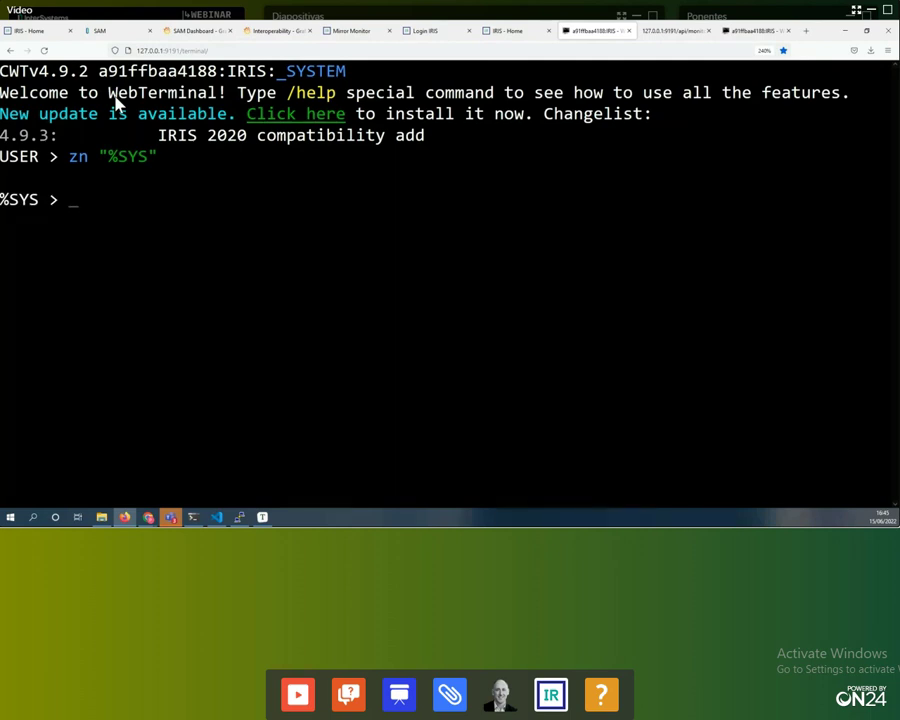
Run set sc=##class(SYS.Monitor.SAM.Config).AddApplicationClass("SAMDemo.PythonMetric","USER") to register the Python metric class, and print its status with w sc.
text(set sc=##class(SYS)
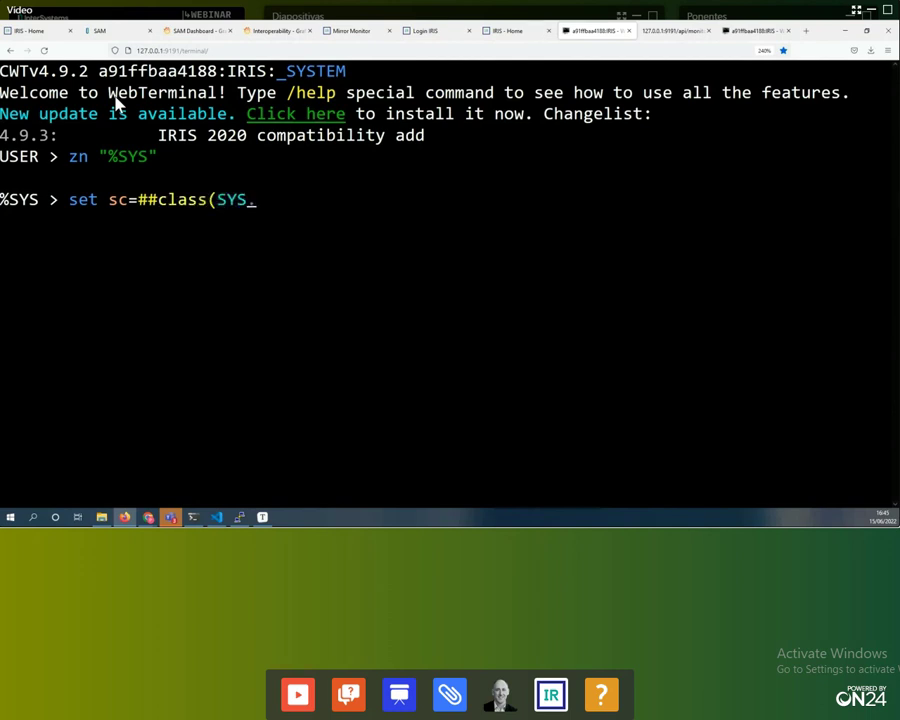
text(.M)
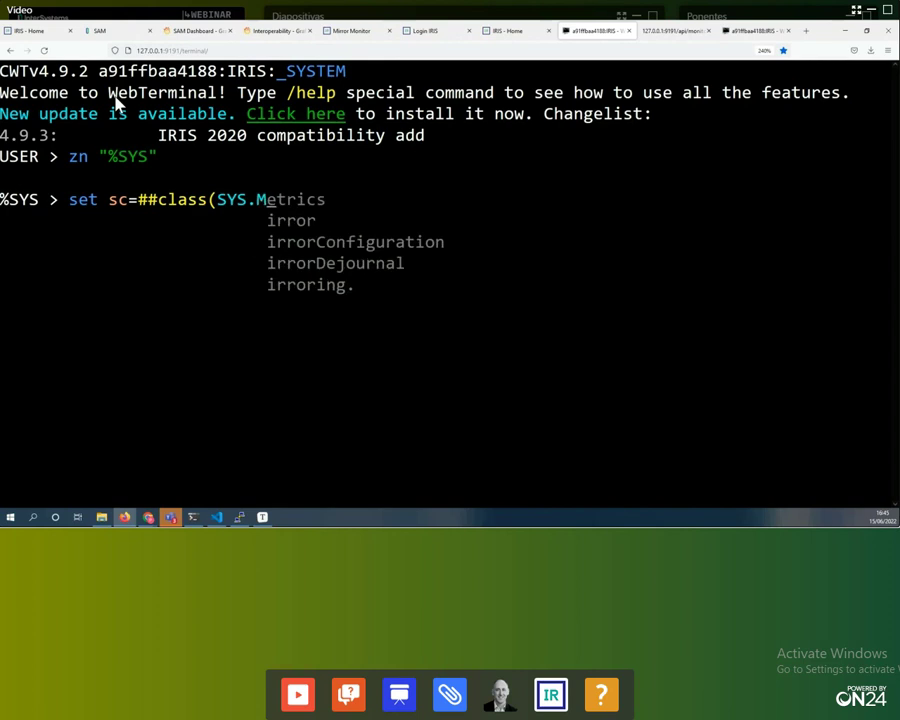
text(oni)
key(Tab)
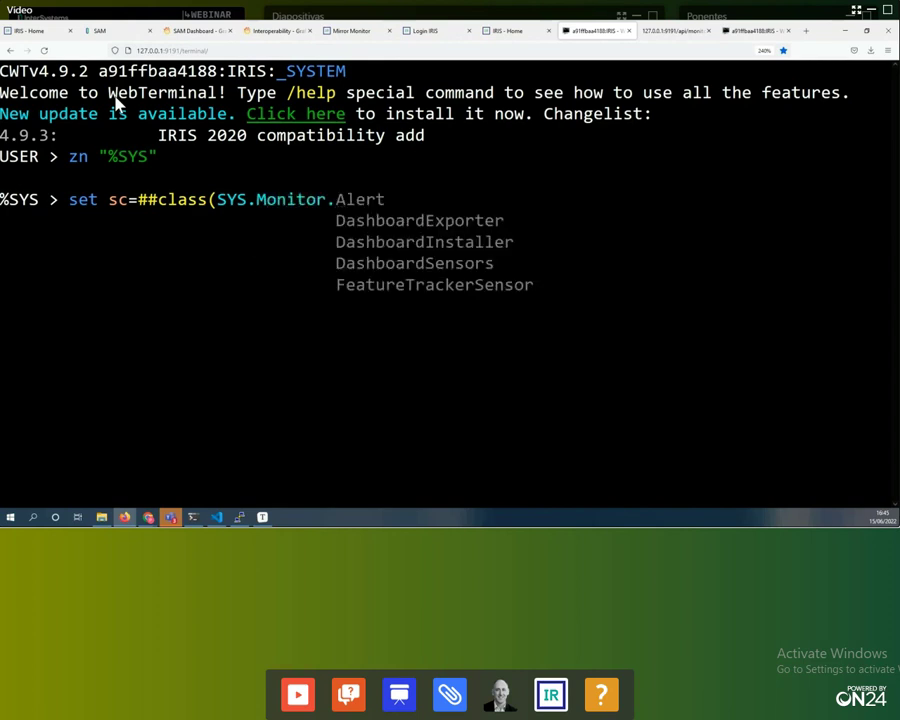
text(SAM)
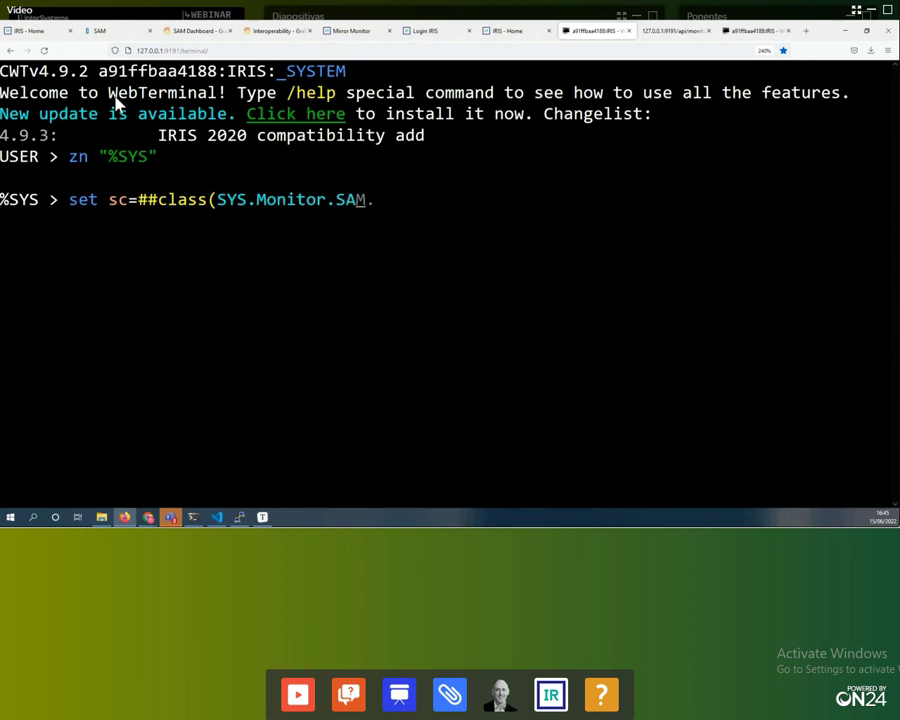
text(.)
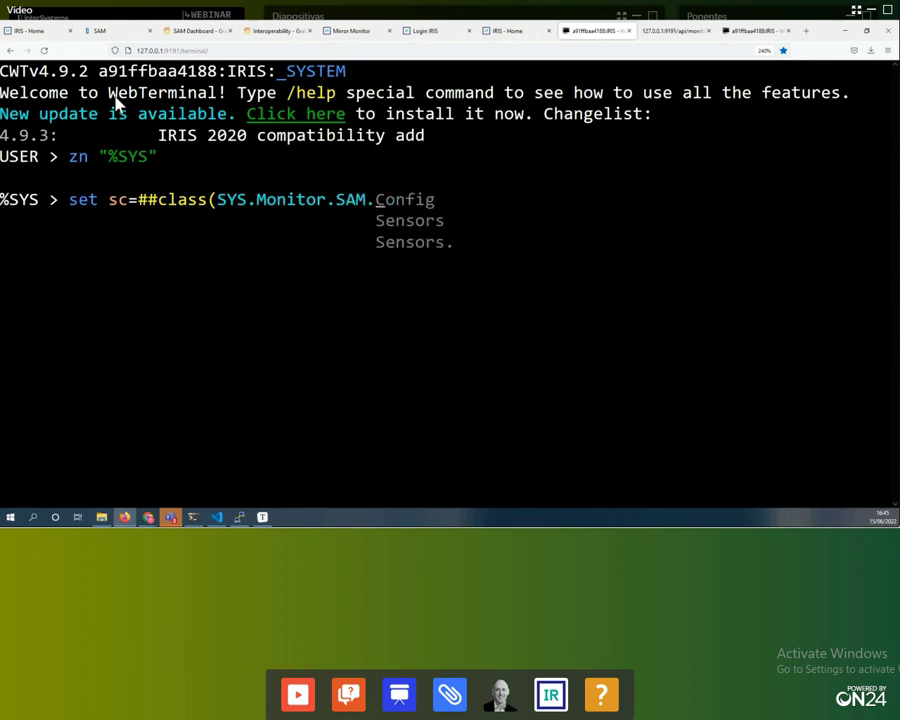
text(Config).)
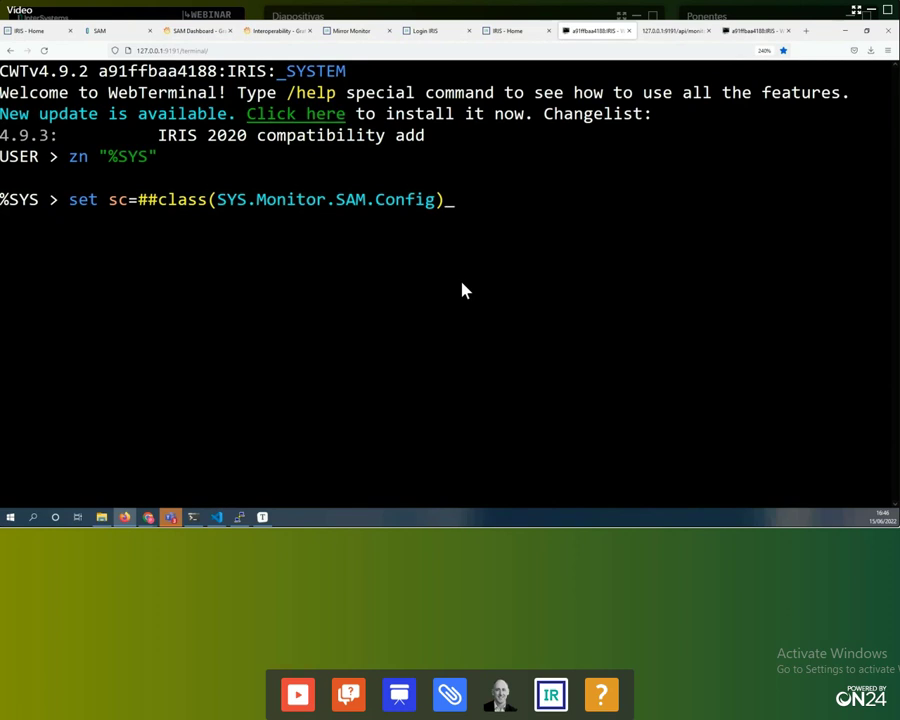
text(.)
text(AddApplicationClass)
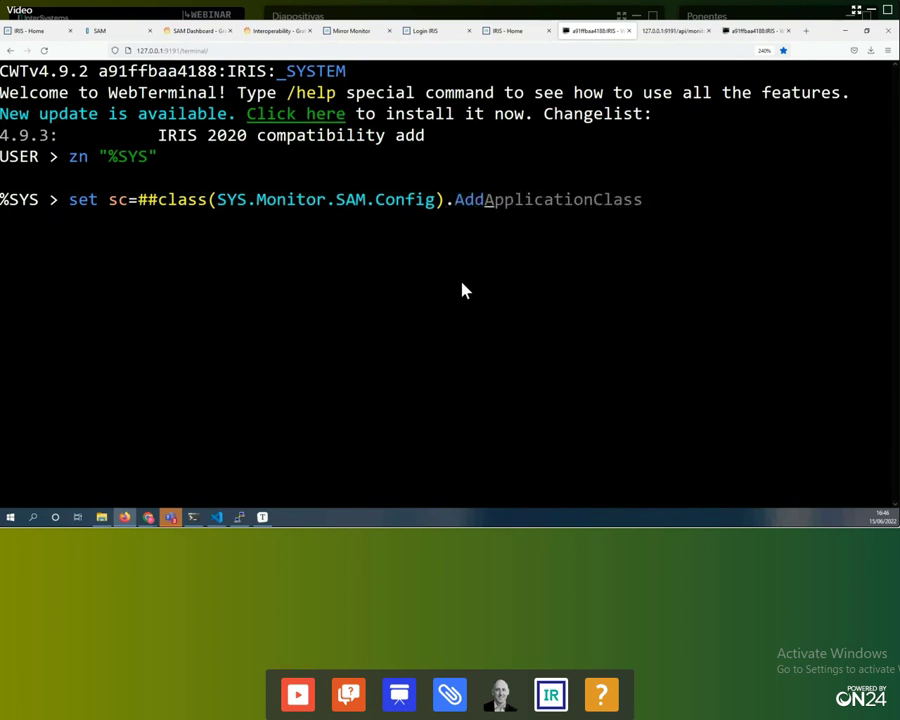
key(BackSpace)
text(("SAMDSemo)
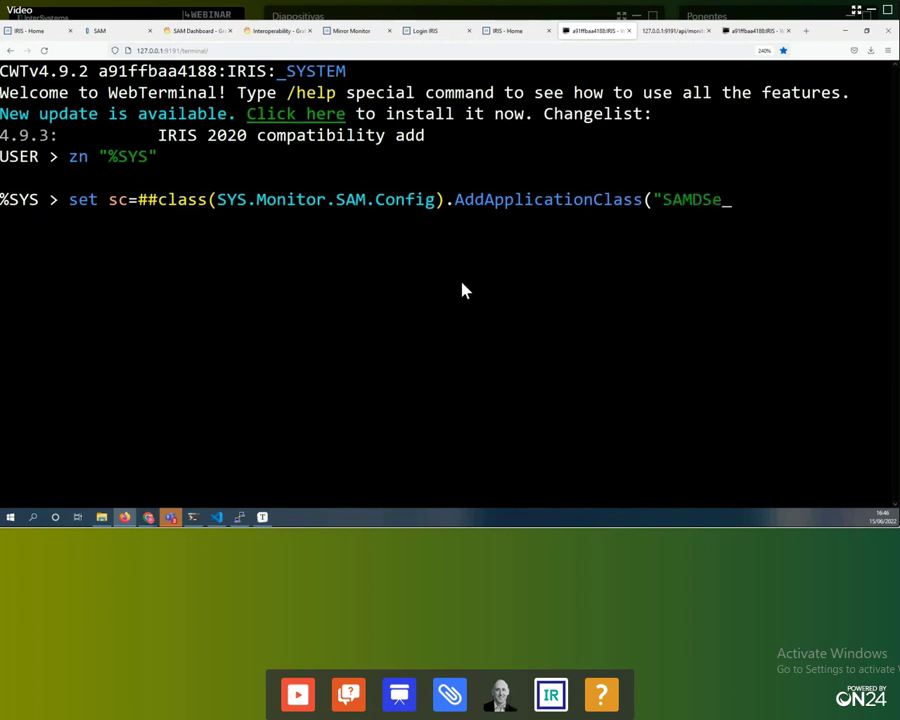
key(BackSpace)
key(BackSpace)
key(BackSpace)
key(BackSpace)
text(emp)
key(BackSpace)
text(o.Ptyh)
key(BackSpace)
key(BackSpace)
key(BackSpace)
text(ython)
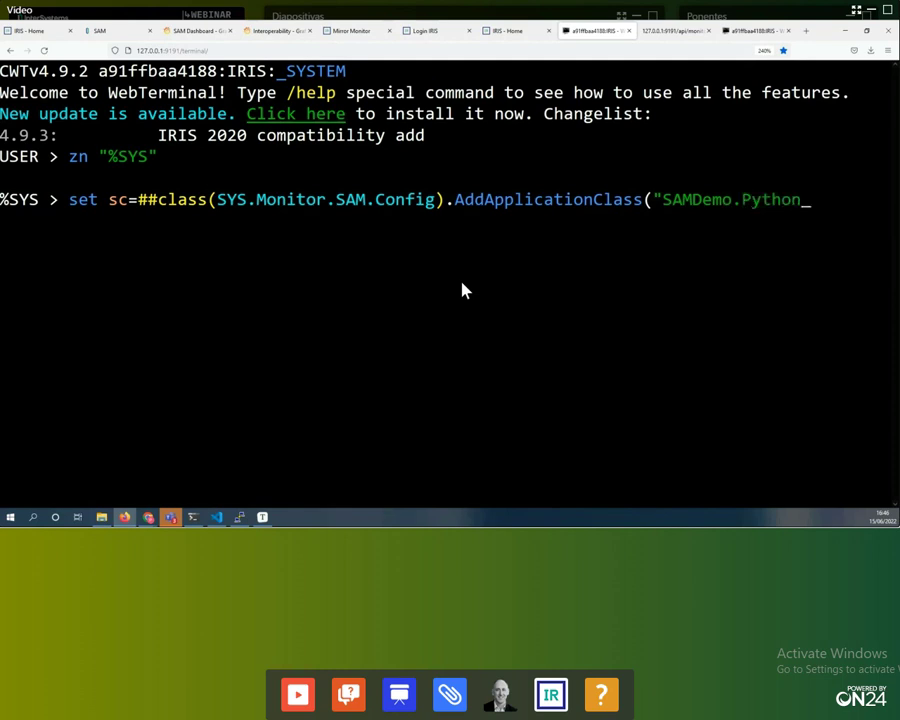
text(Metric",)
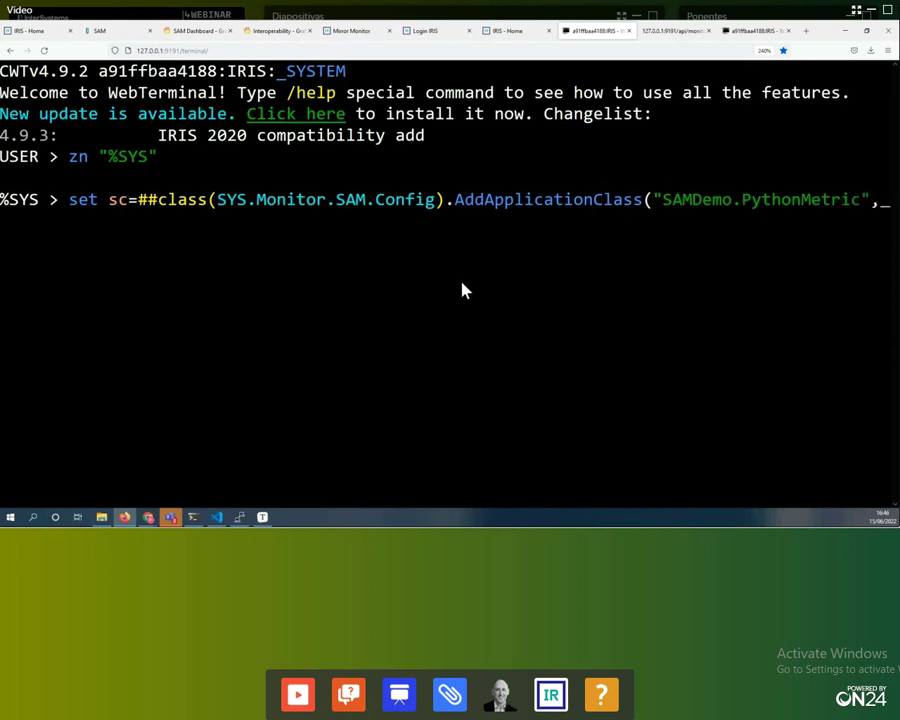
text("USER"))
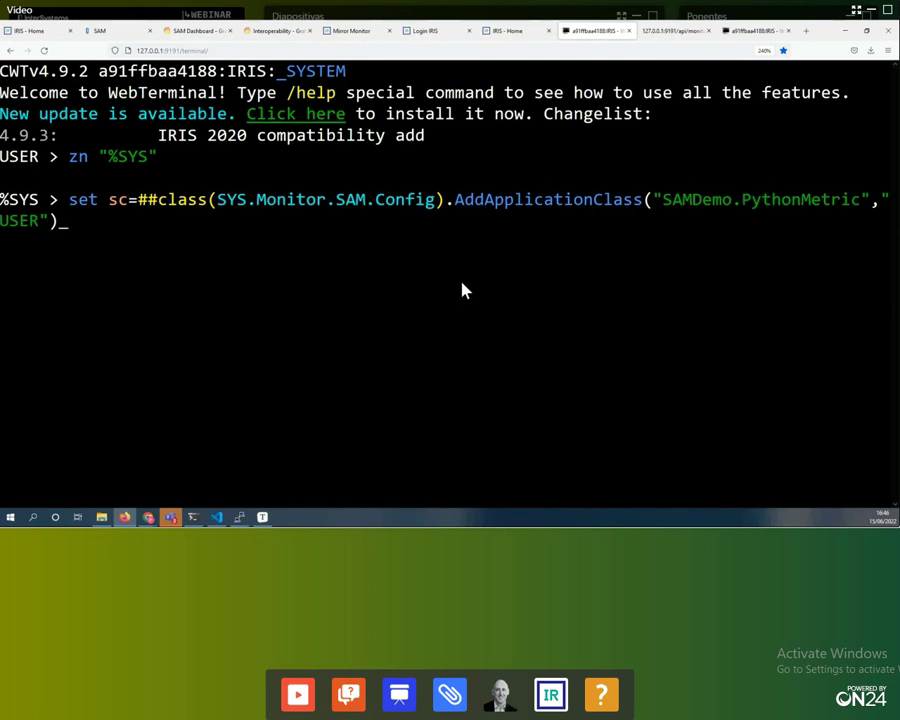
key(Return)
text(w sc)
key(Return)
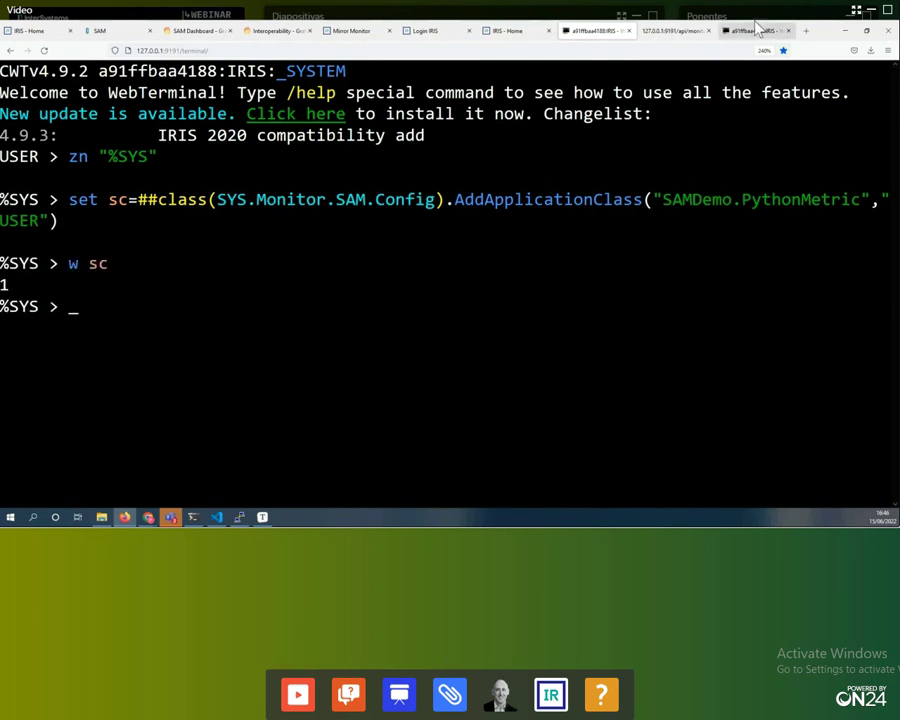
Reload the raw metrics page of 127.0.0.1:9191 and check the end of the list for the custom Python metrics.
click(673, 37)
click(44, 50)
scroll(589, 414, down, 5)
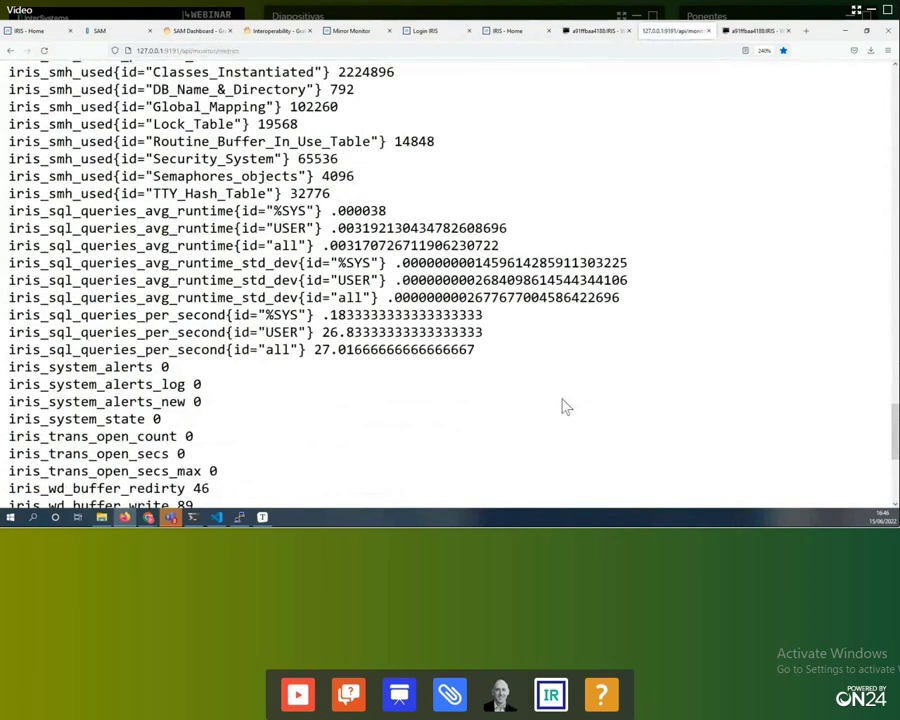
scroll(566, 406, down, 5)
drag(333, 486, 16, 485)
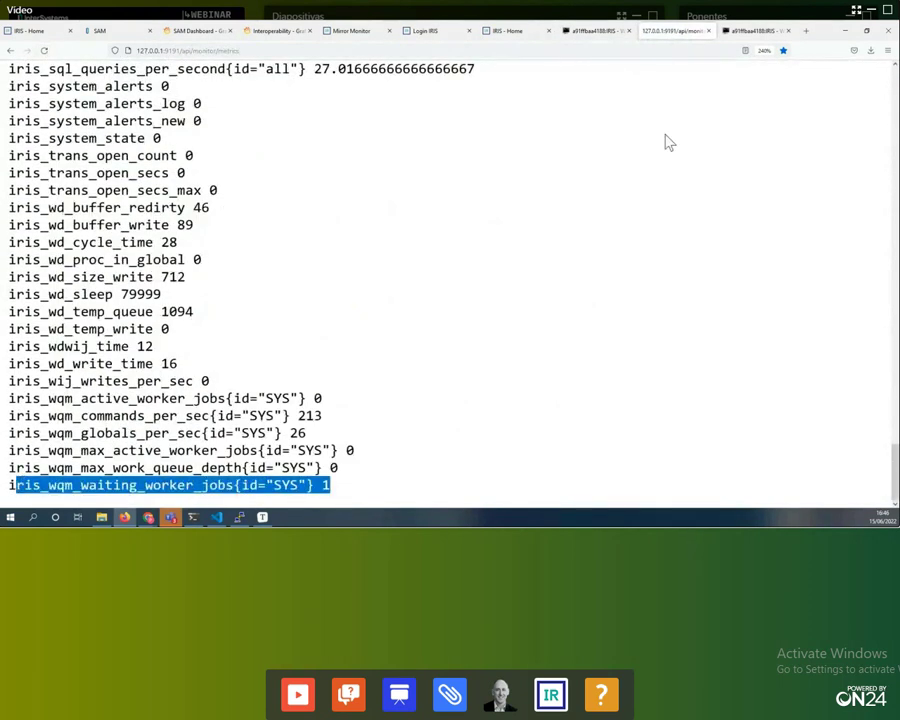
Open the /api/monitor web application definition from the security settings of the Management Portal on 127.0.0.1:9191.
click(600, 31)
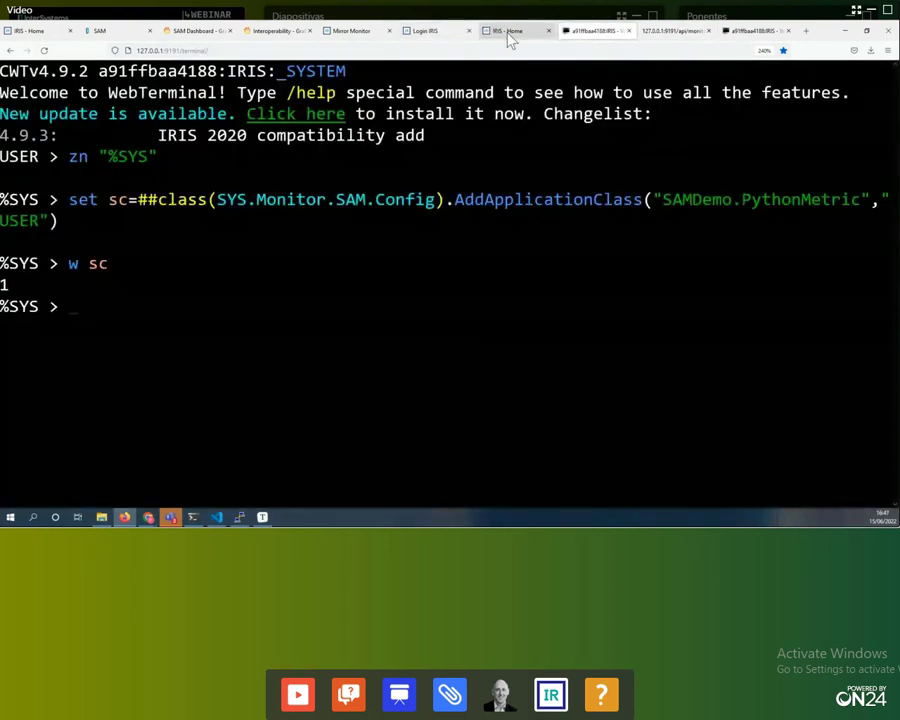
click(510, 31)
click(246, 50)
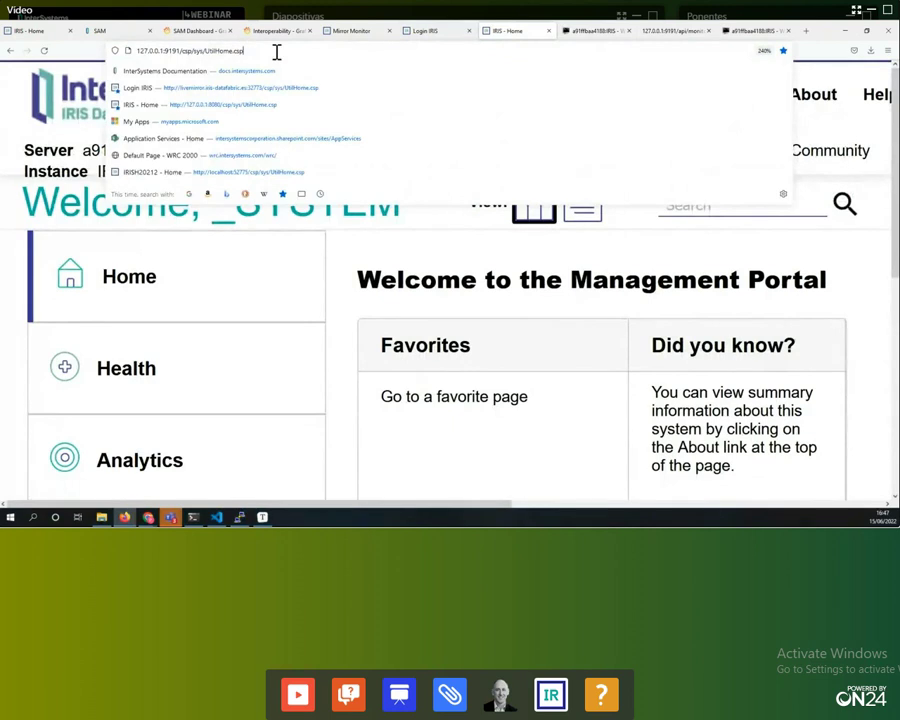
click(790, 270)
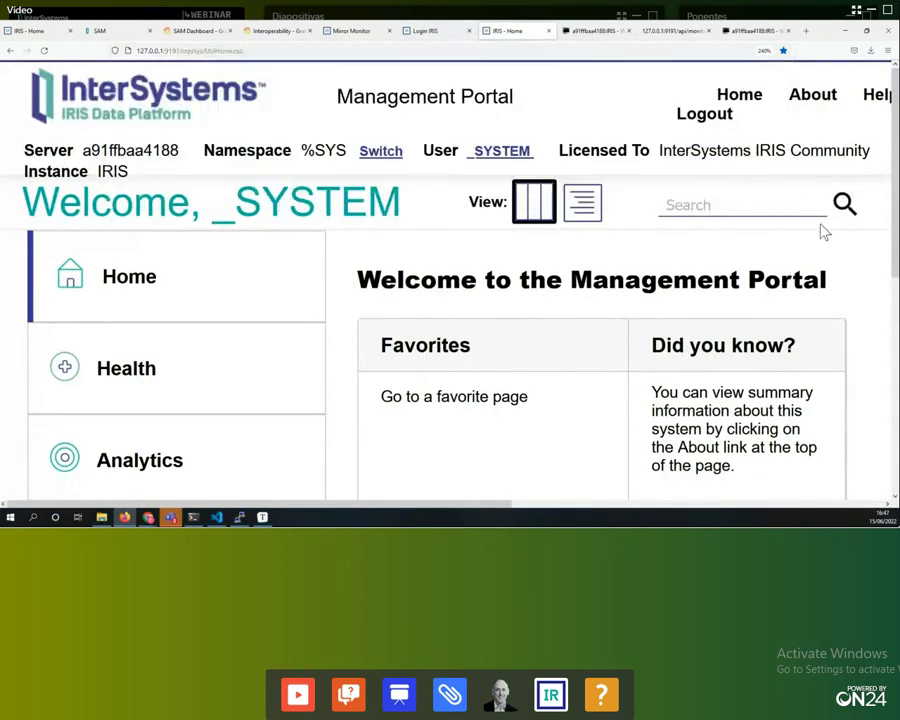
key(ctrl+minus)
key(ctrl+minus)
key(ctrl+minus)
key(ctrl+minus)
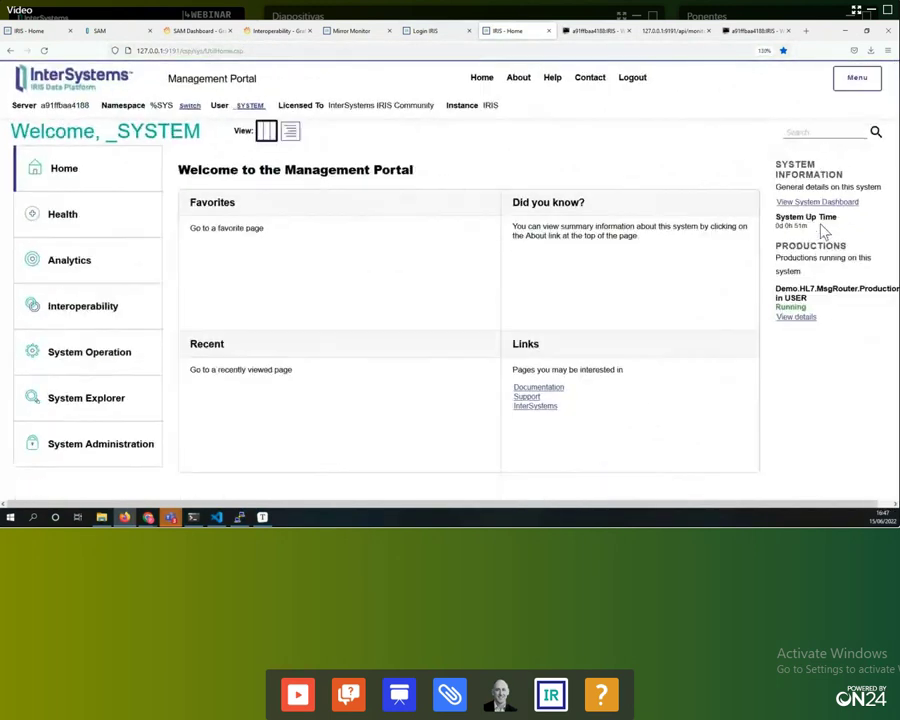
click(133, 440)
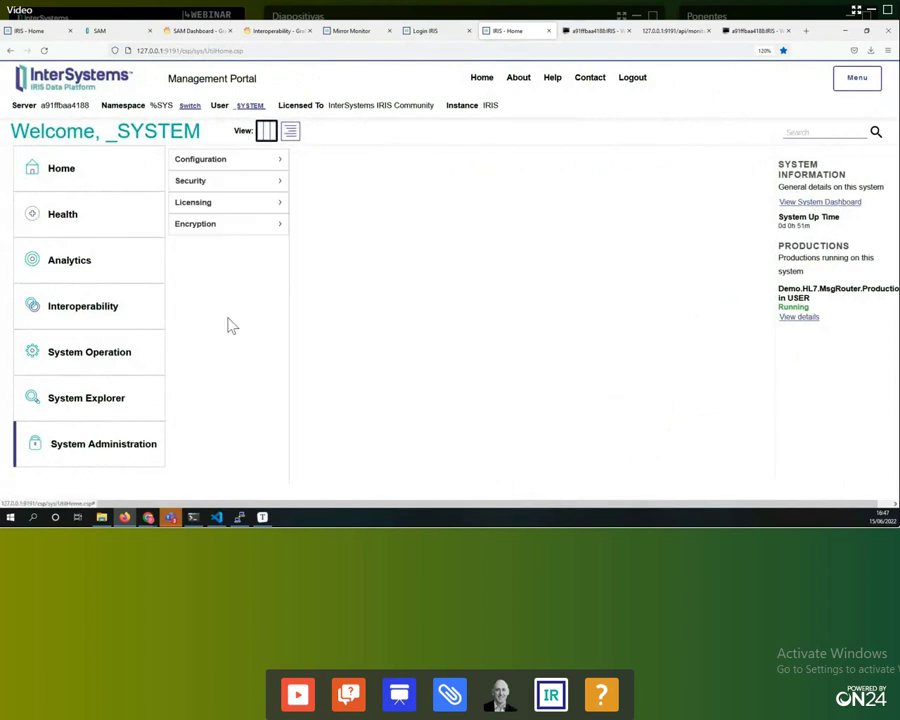
click(224, 190)
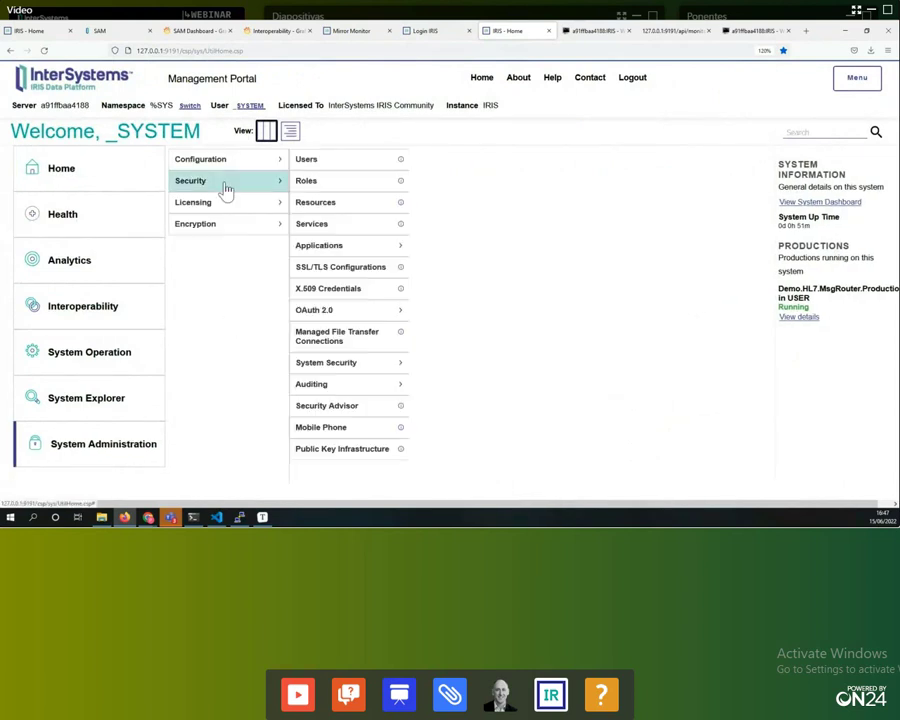
click(337, 253)
click(446, 160)
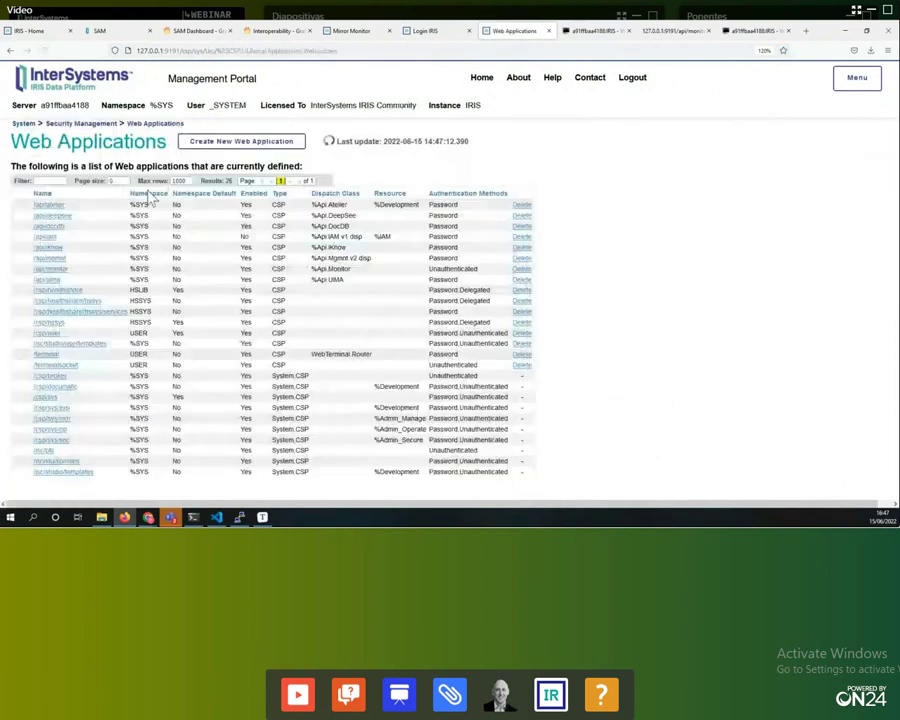
click(49, 270)
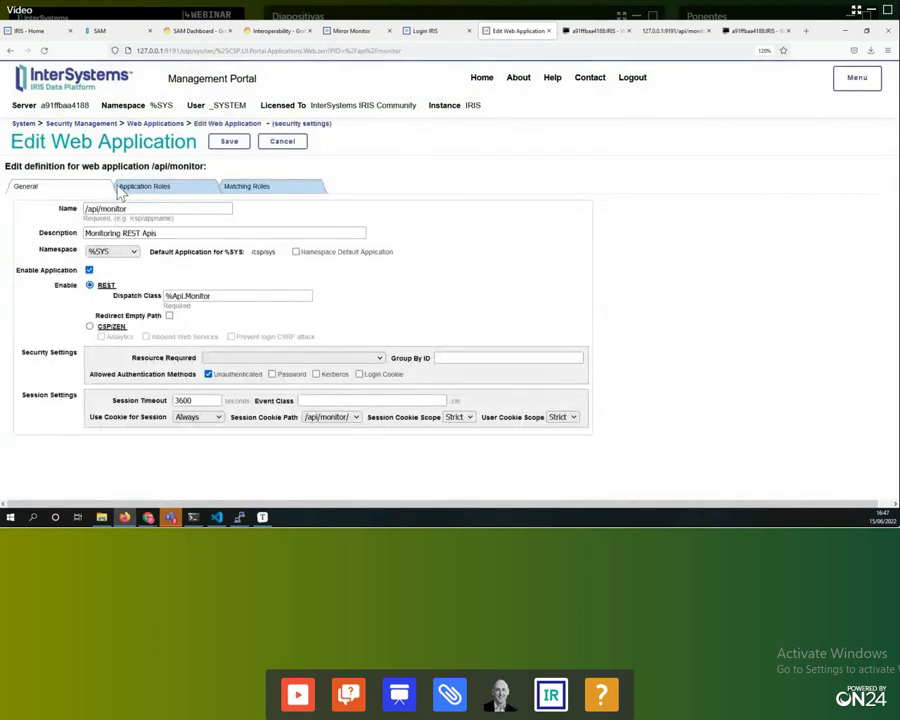
Assign the %DB_USER application role to the /api/monitor web application.
click(169, 187)
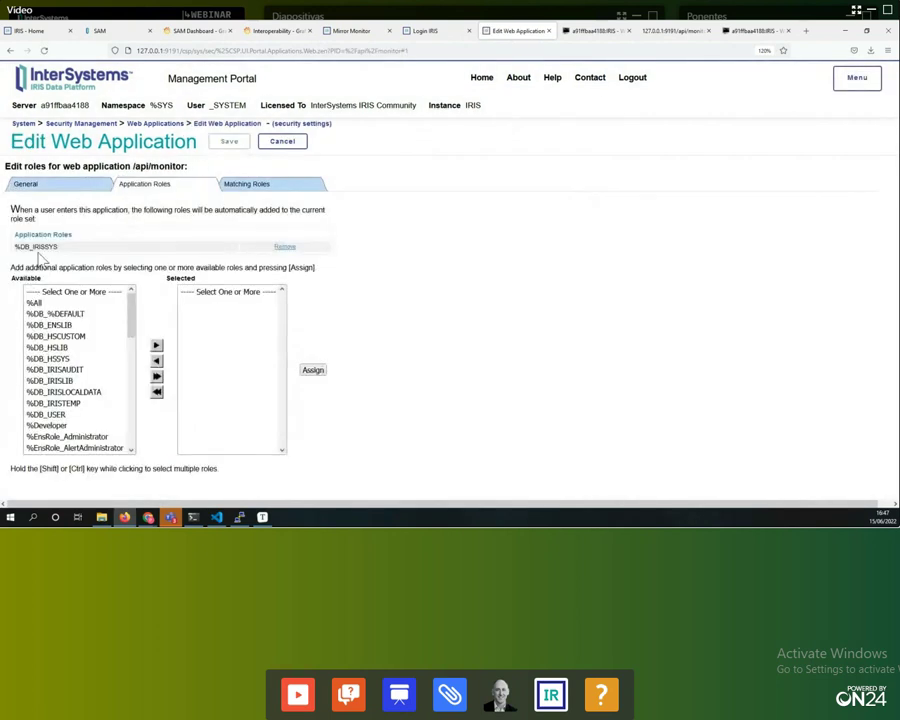
drag(70, 248, 14, 252)
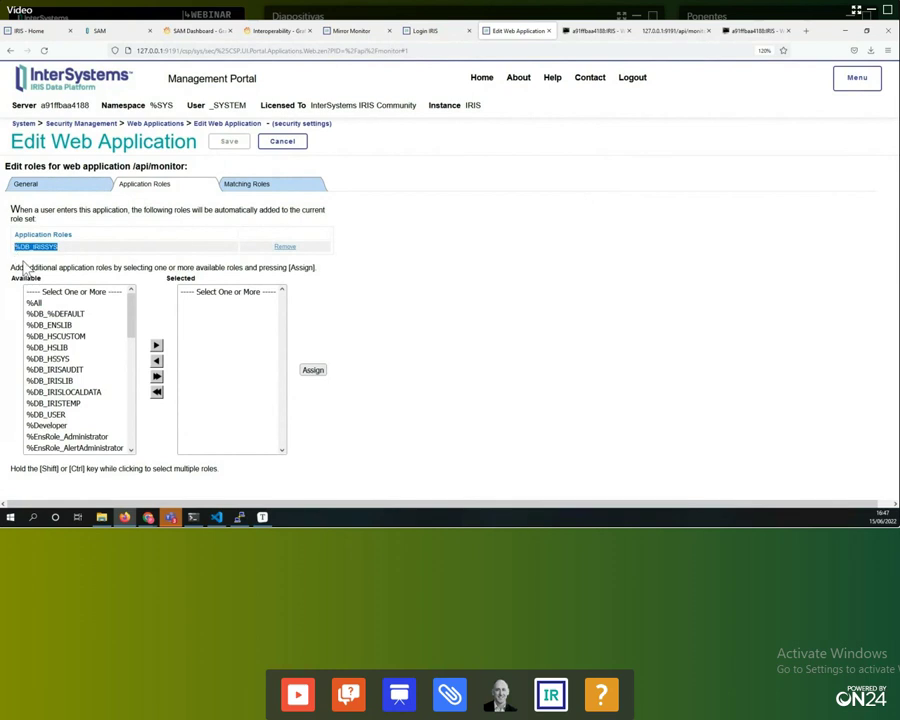
click(62, 316)
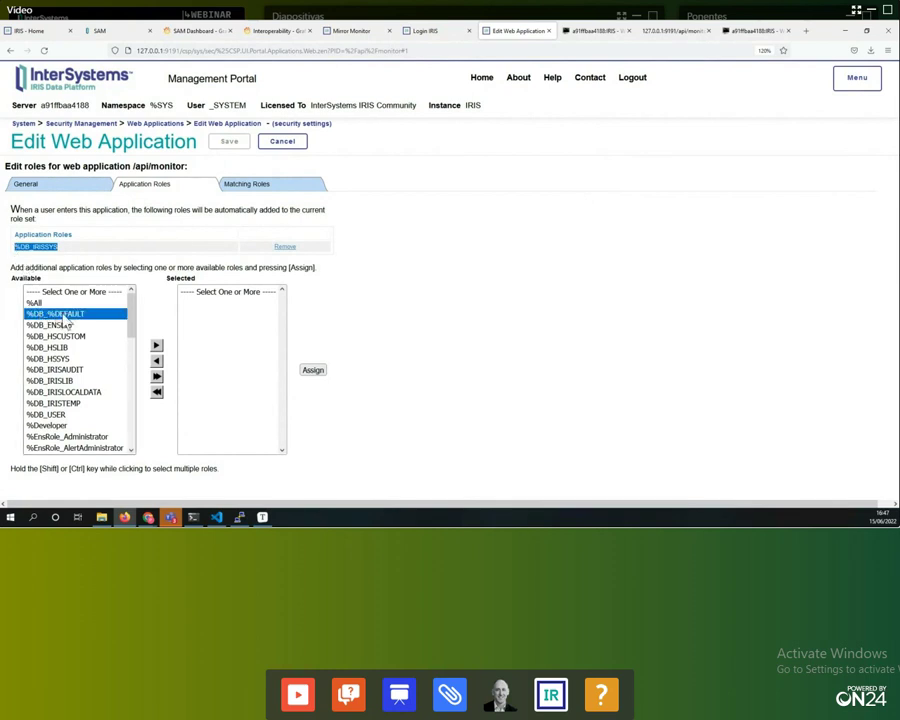
click(52, 414)
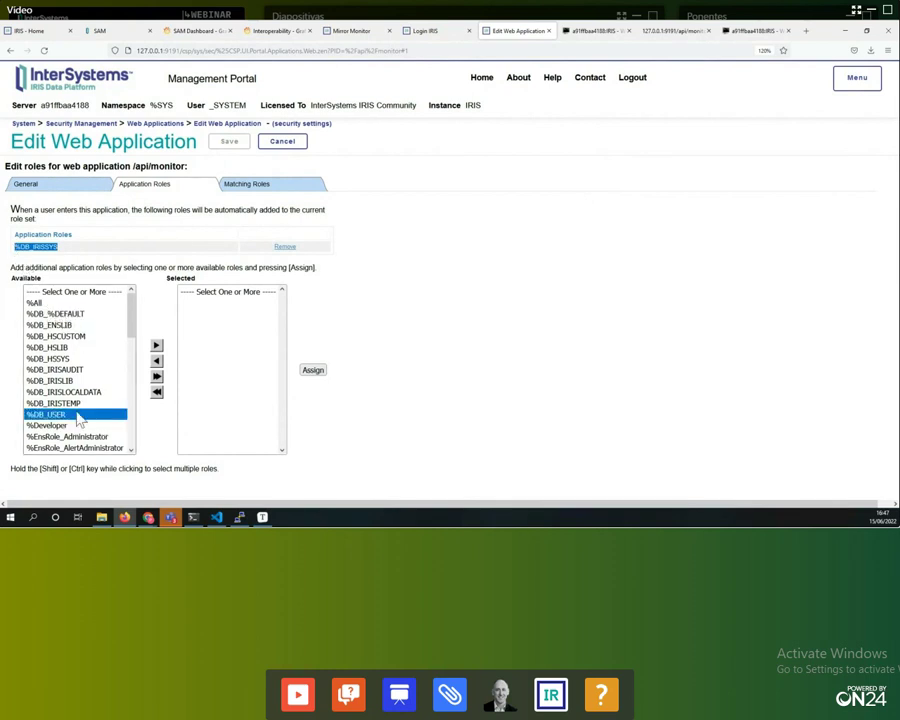
click(156, 345)
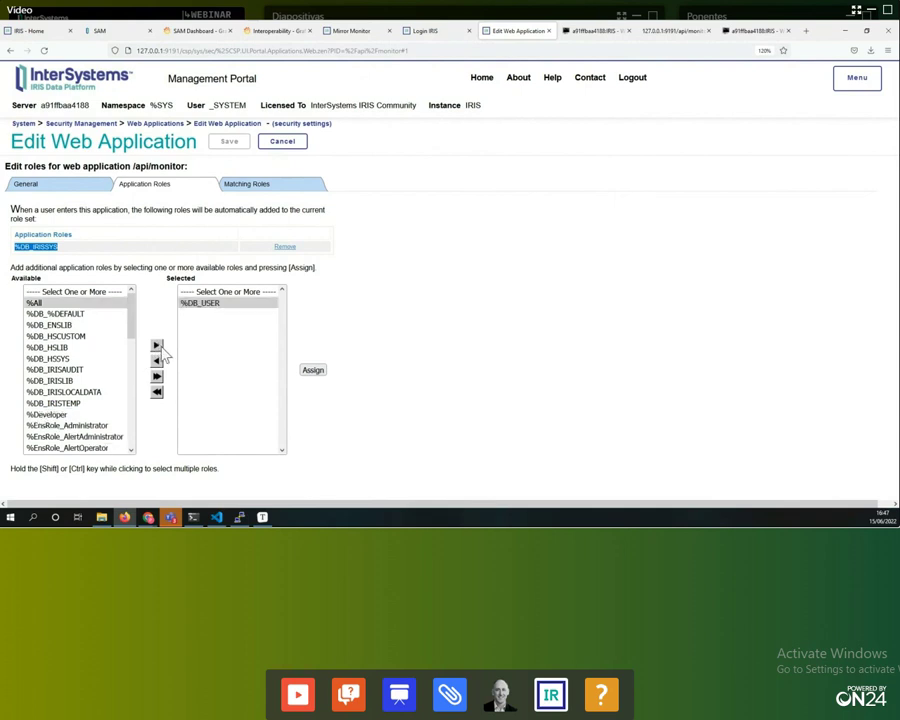
click(313, 371)
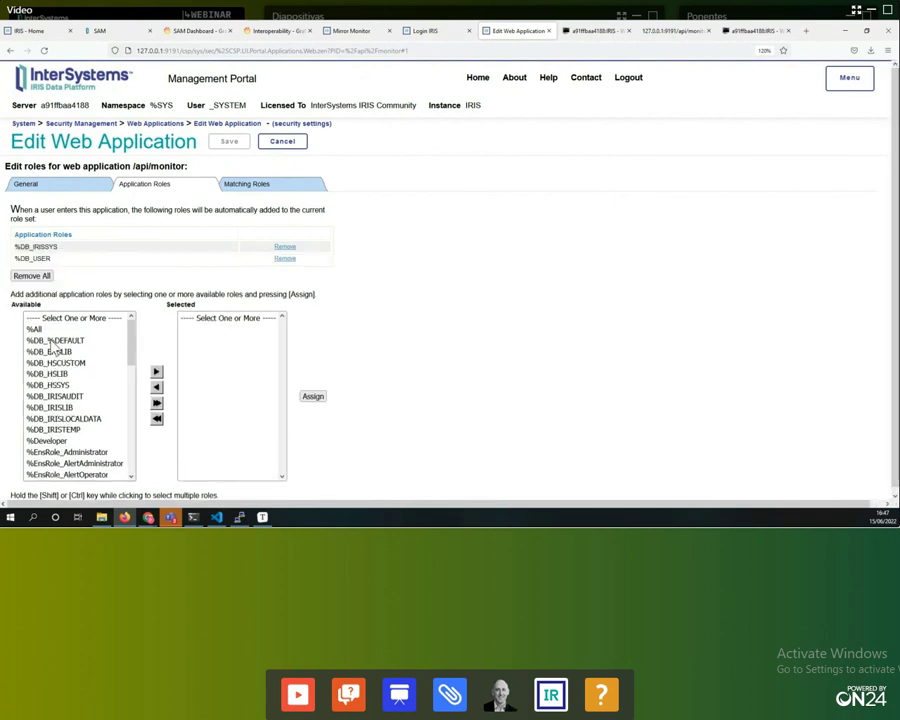
Assign the %DB_%DEFAULT application role to /api/monitor as well and save the web application definition.
click(315, 397)
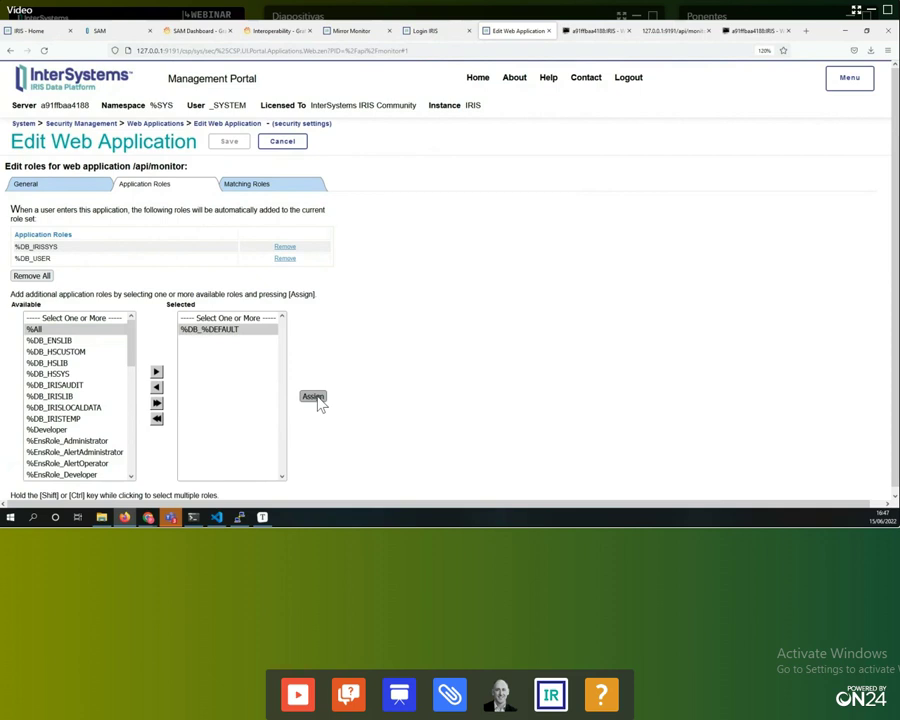
click(26, 186)
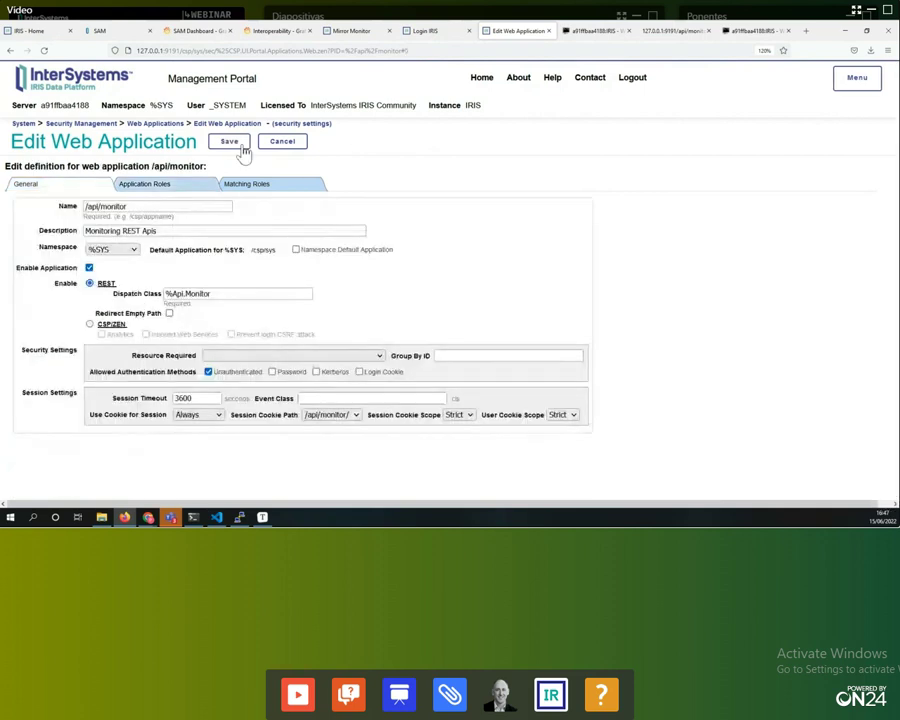
click(228, 145)
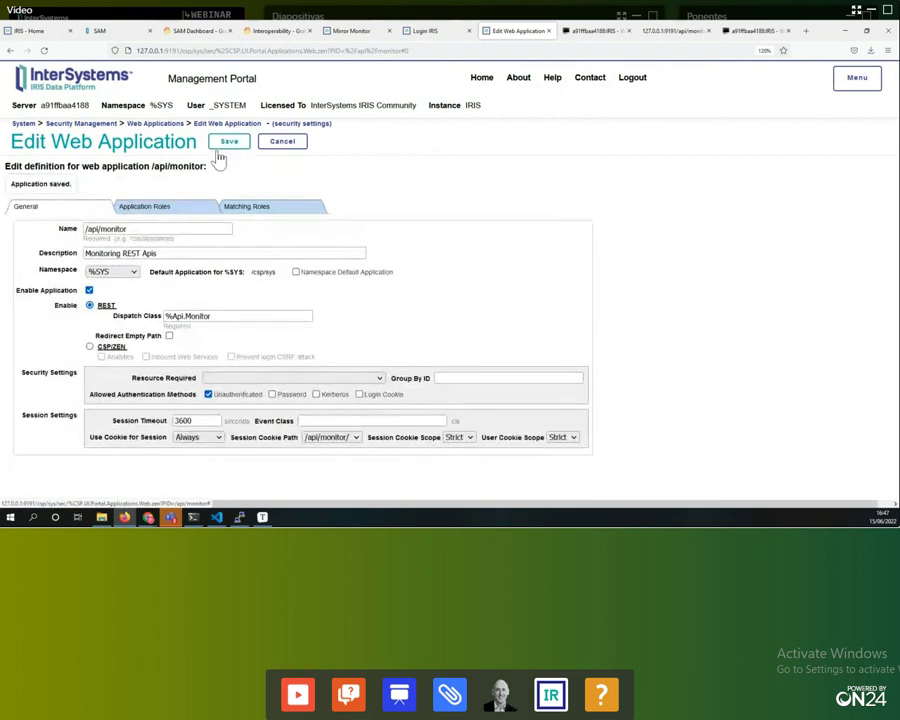
Reload the raw metrics page of 127.0.0.1:9191 and highlight the SAMDemo_batterypercent and SAMDemo_batterysecsleft metrics at the end of the list.
click(670, 32)
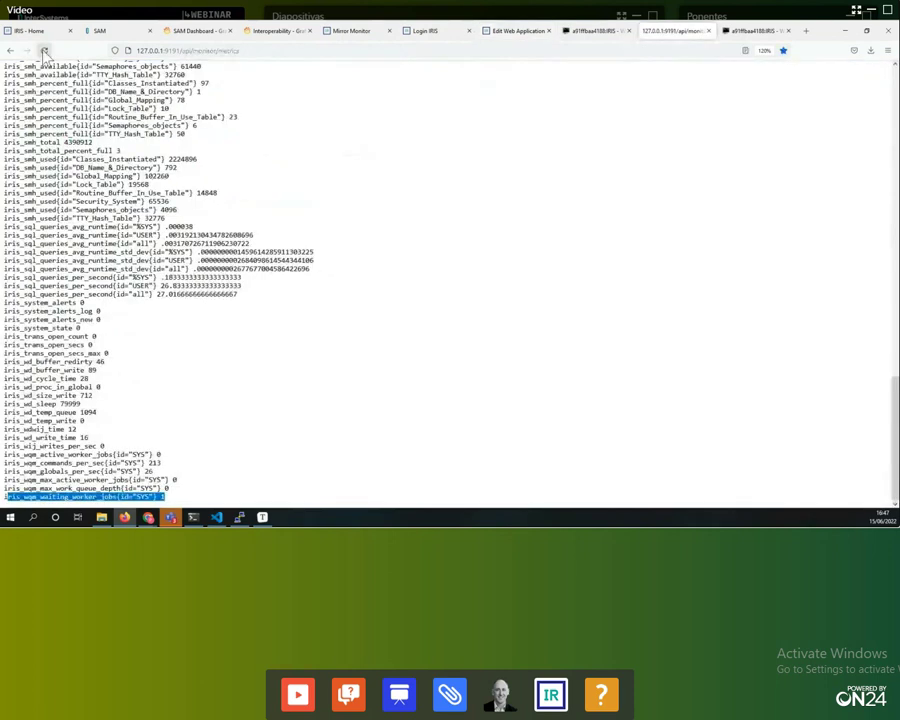
click(44, 50)
scroll(362, 340, down, 2)
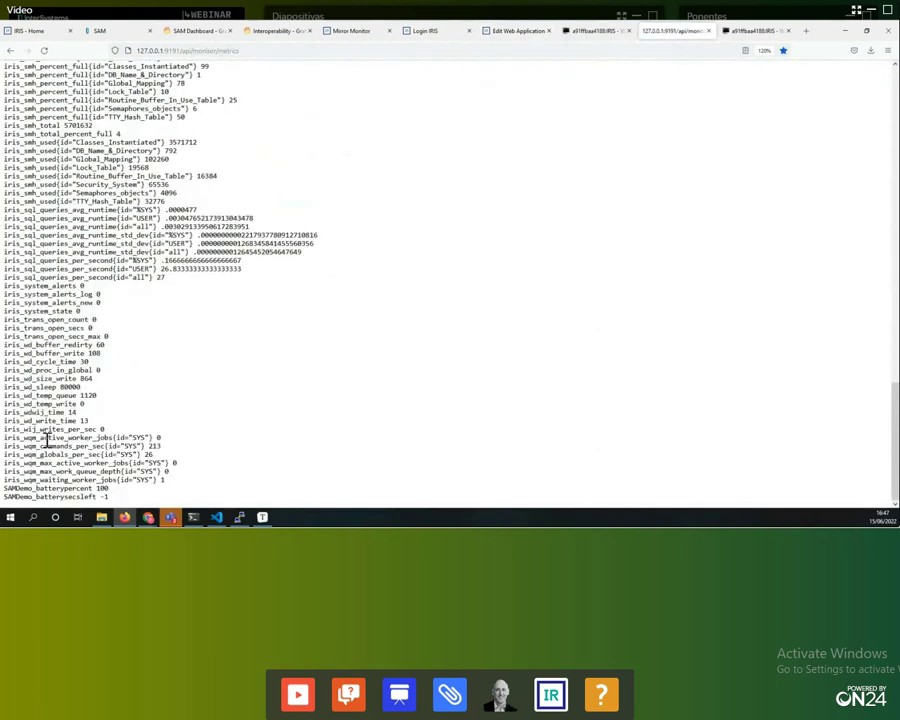
drag(6, 488, 150, 505)
mouse_move(216, 517)
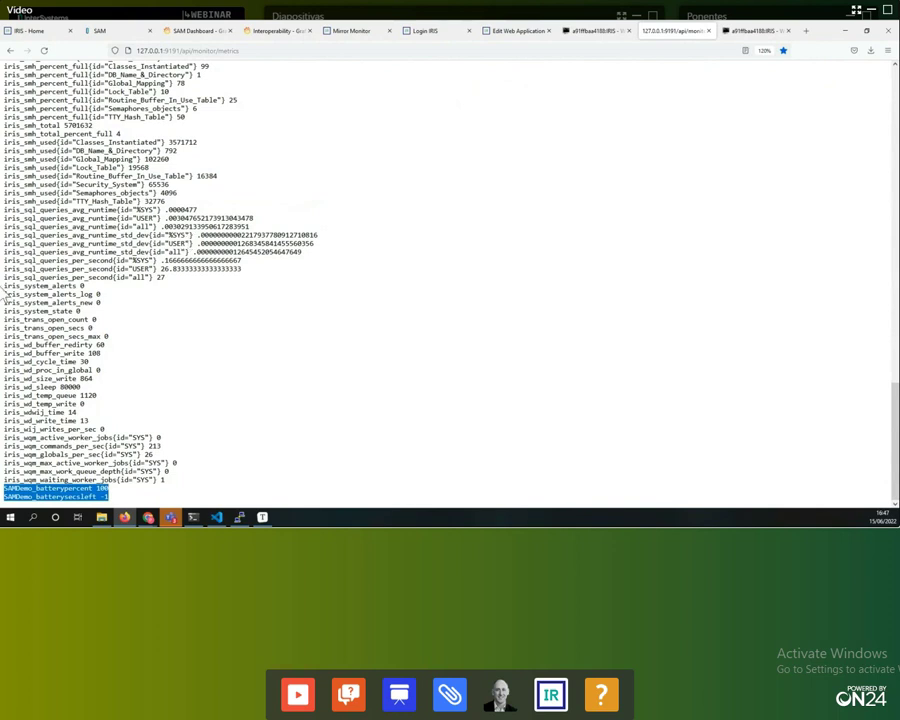
Refresh the metrics once more and highlight the SAMDemo_batteryminutesleft line, followed by the SAMDemo_batterypercent line.
click(44, 50)
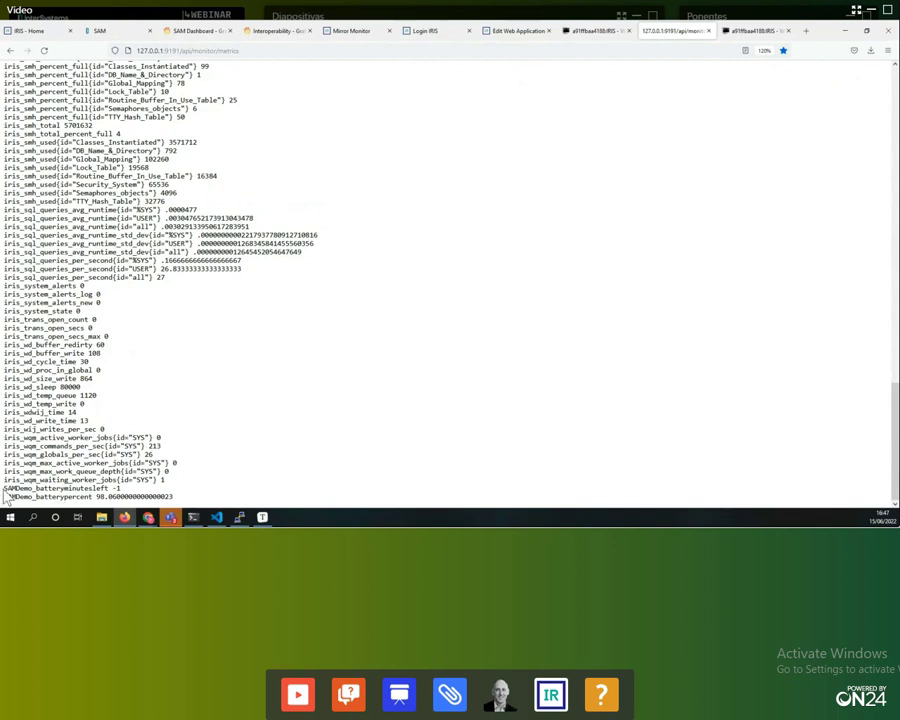
drag(5, 488, 122, 489)
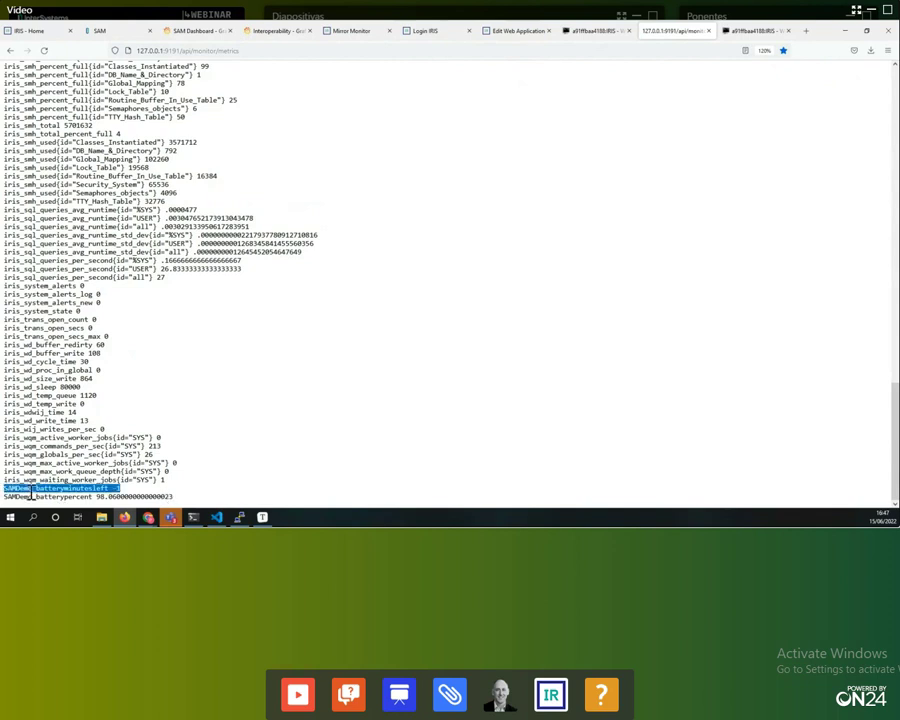
drag(5, 496, 200, 502)
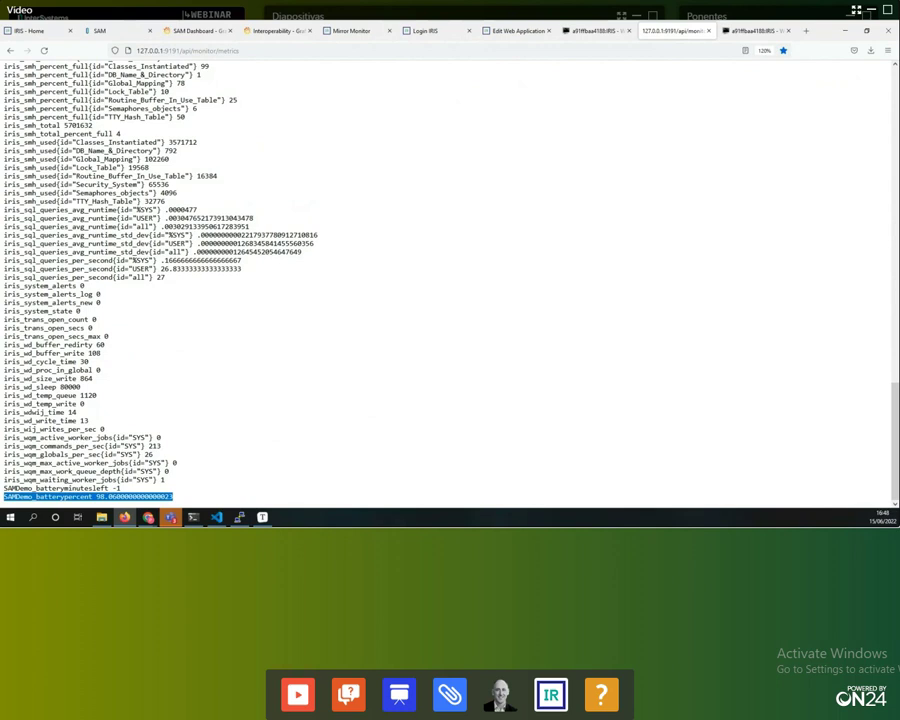
Switch to Visual Studio Code, open Pharma.cls from the Metrics folder and examine the $order loop over ^Pharma in GetSensors.
click(217, 518)
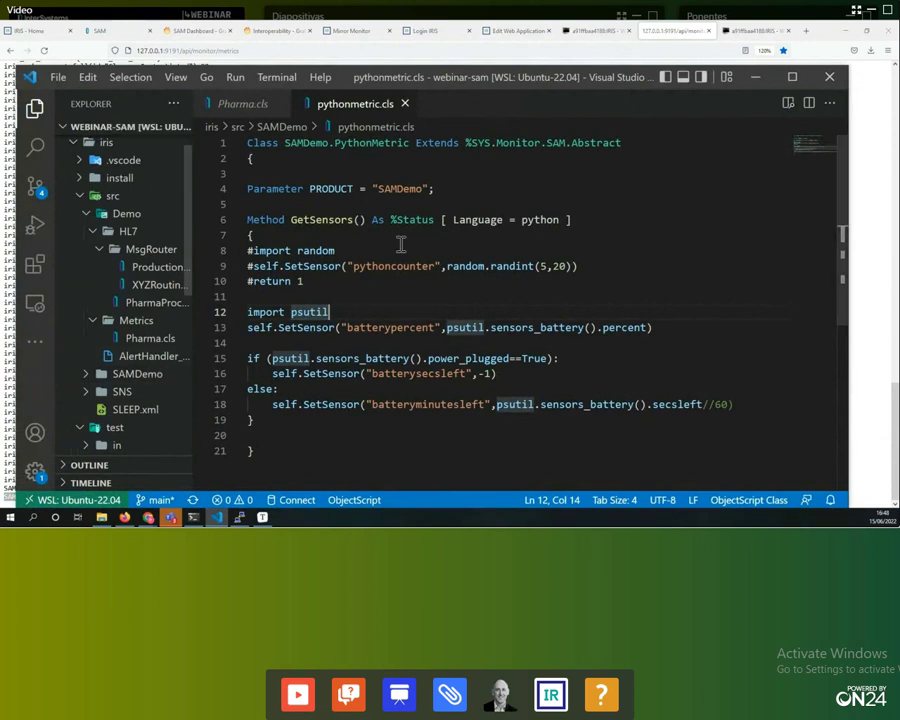
click(139, 342)
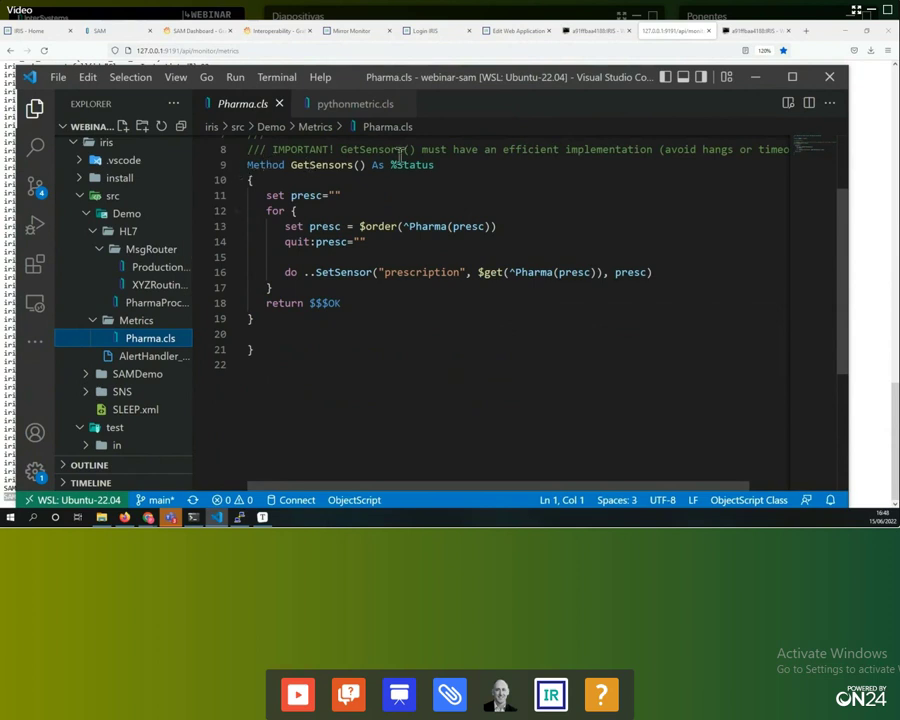
drag(286, 226, 502, 225)
click(514, 223)
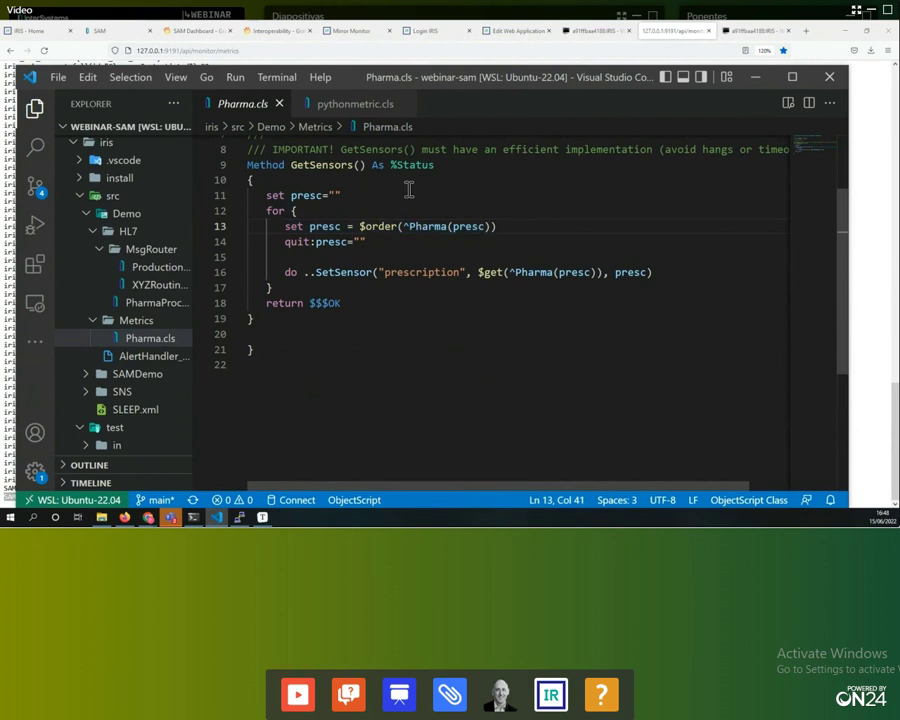